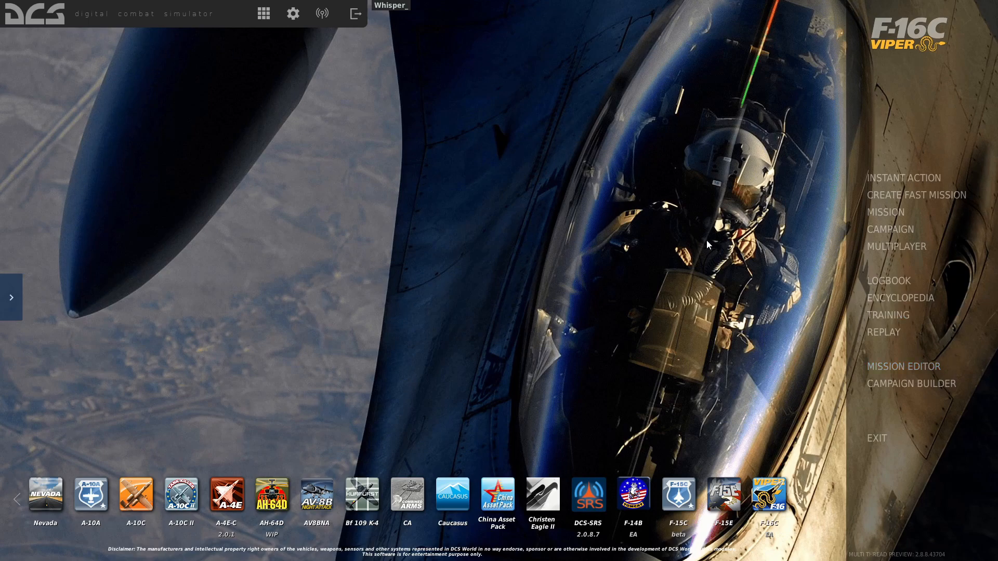
Start a new mission in the Mission Editor and apply the Modern coalition preset.
left_click(918, 366)
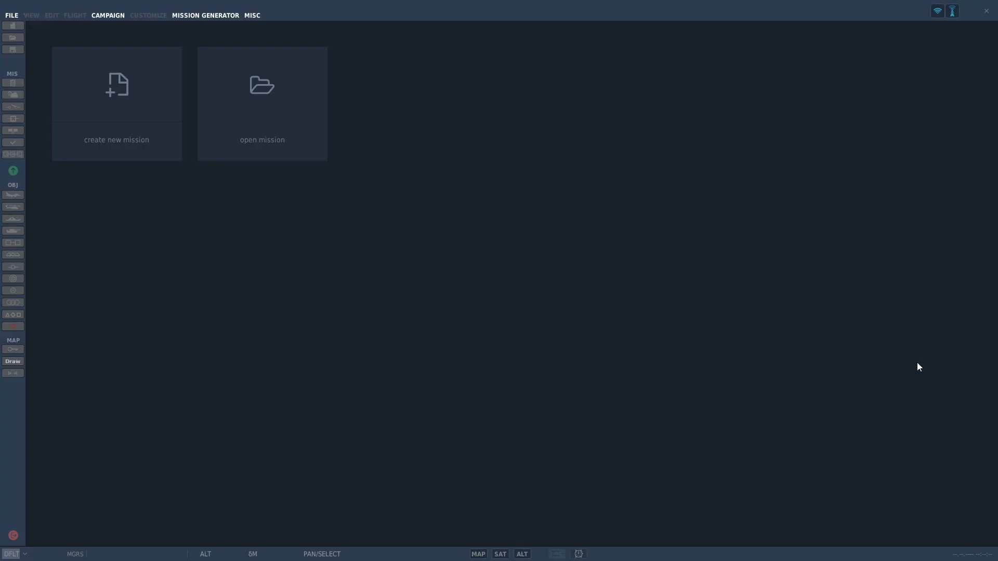
left_click(111, 118)
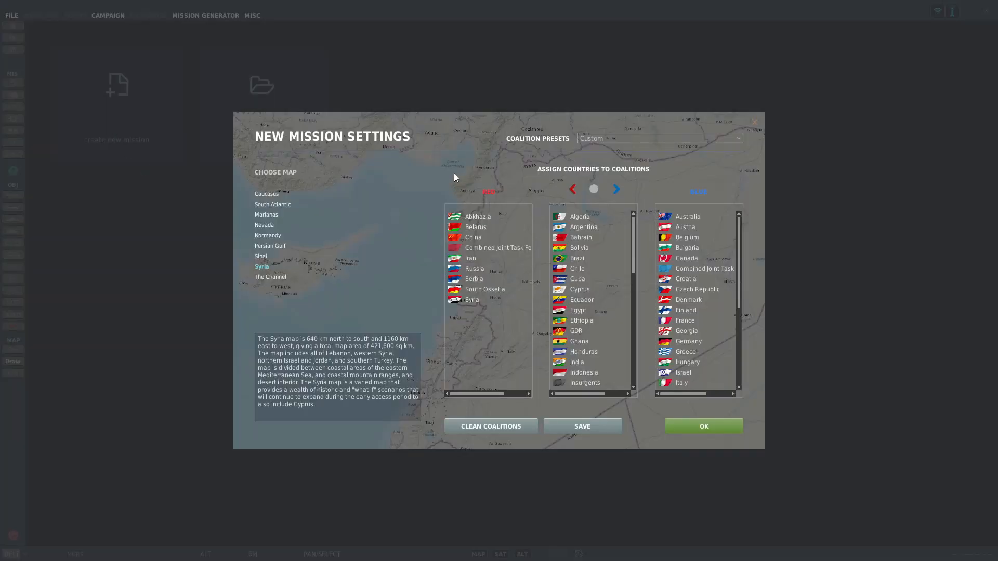
left_click(624, 140)
left_click(626, 157)
left_click(629, 137)
left_click(623, 170)
left_click(629, 138)
left_click(635, 180)
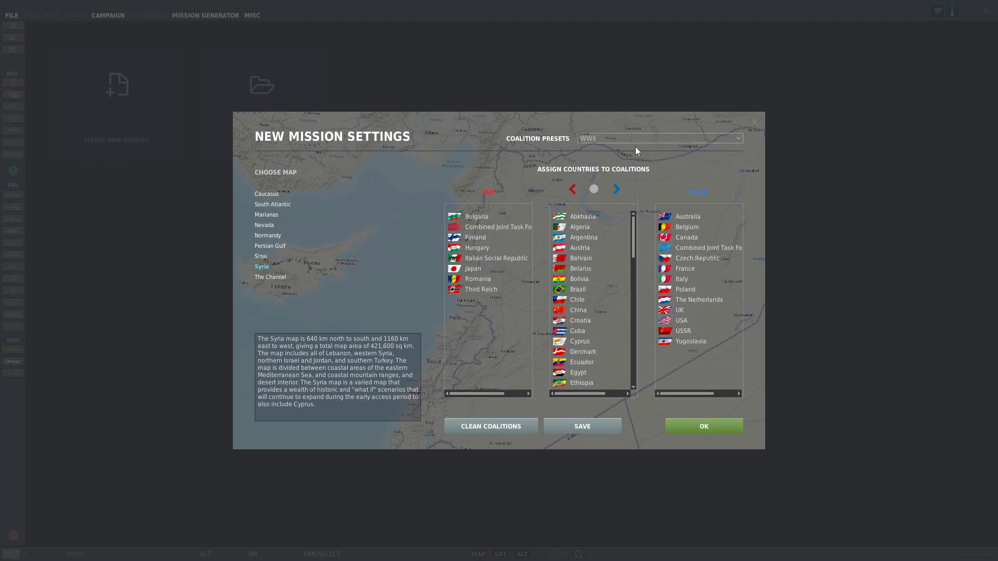
left_click(632, 138)
left_click(634, 158)
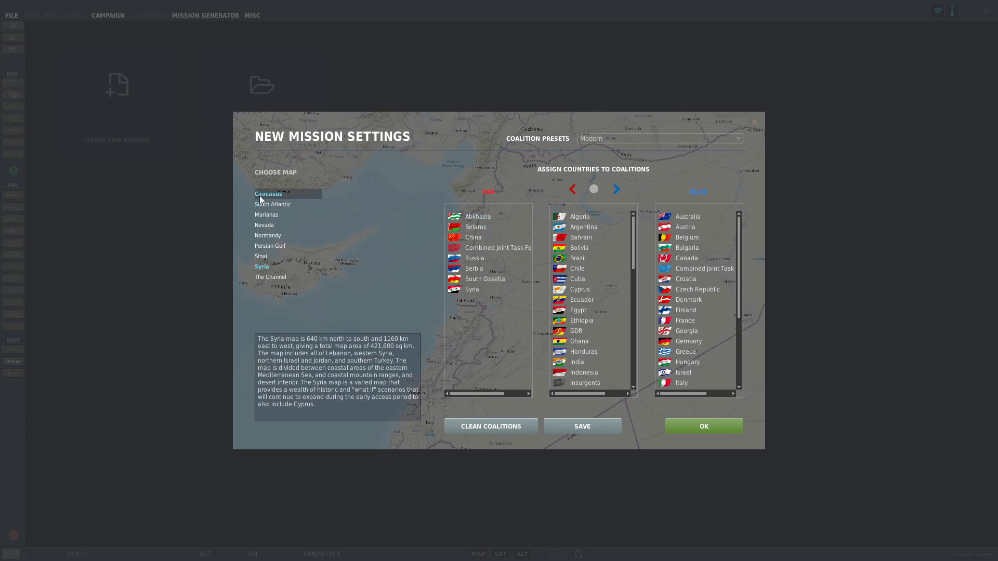
Assign Algeria to the red coalition and return it to the neutral countries.
left_click(582, 217)
left_click(590, 281)
left_click(585, 217)
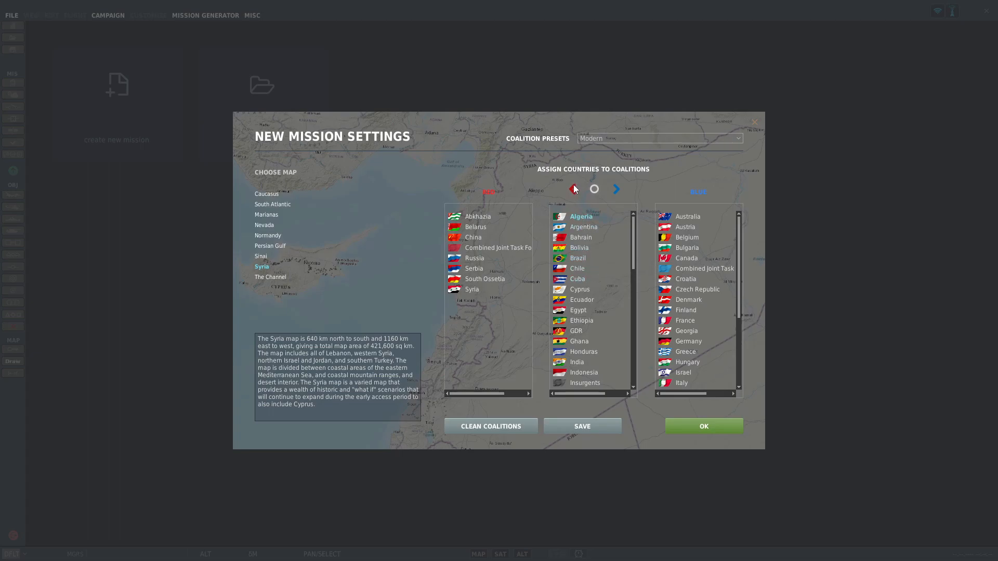
left_click(574, 189)
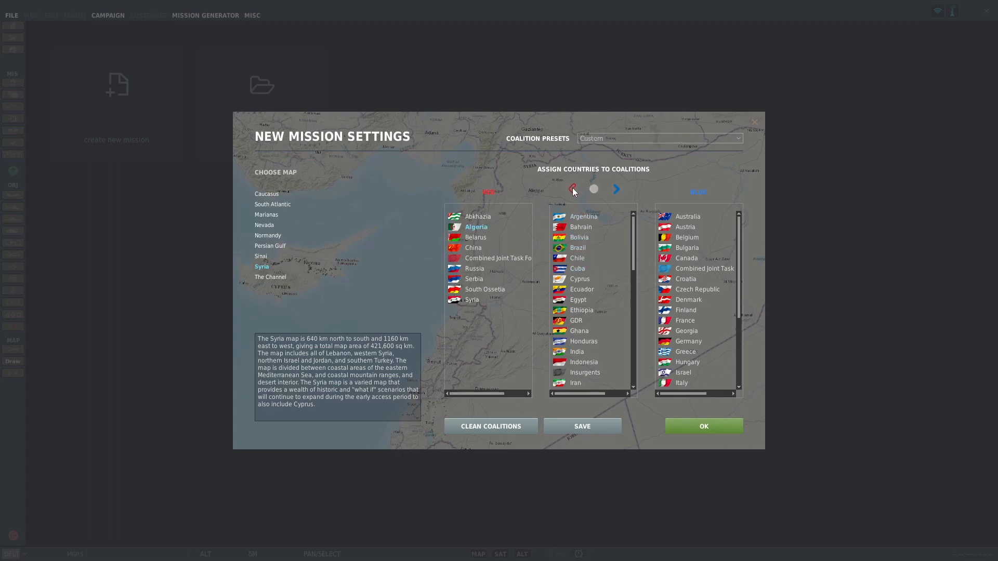
left_click(597, 190)
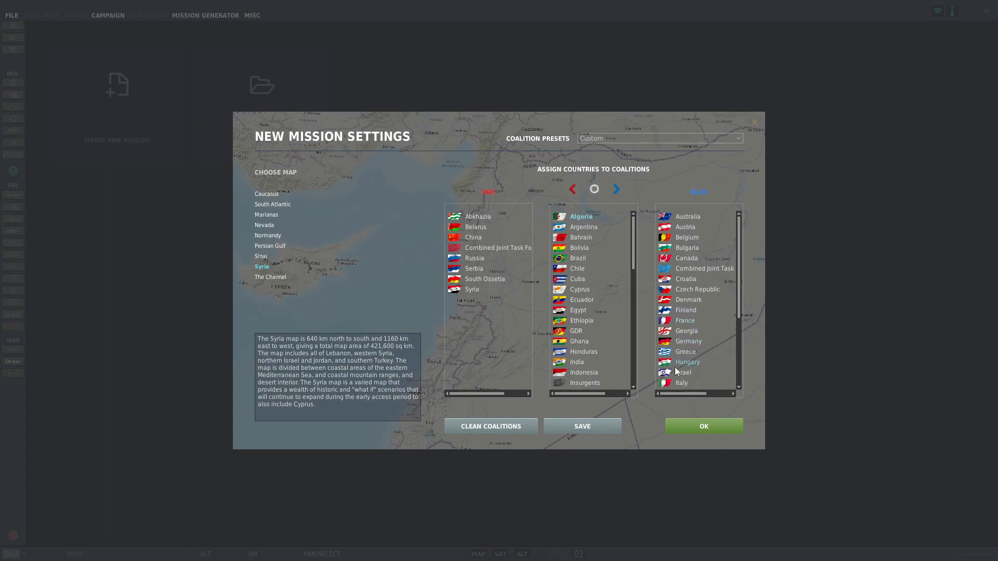
Create the mission on the Syria map and set the H4 airfield's coalition to BLUE.
left_click(699, 427)
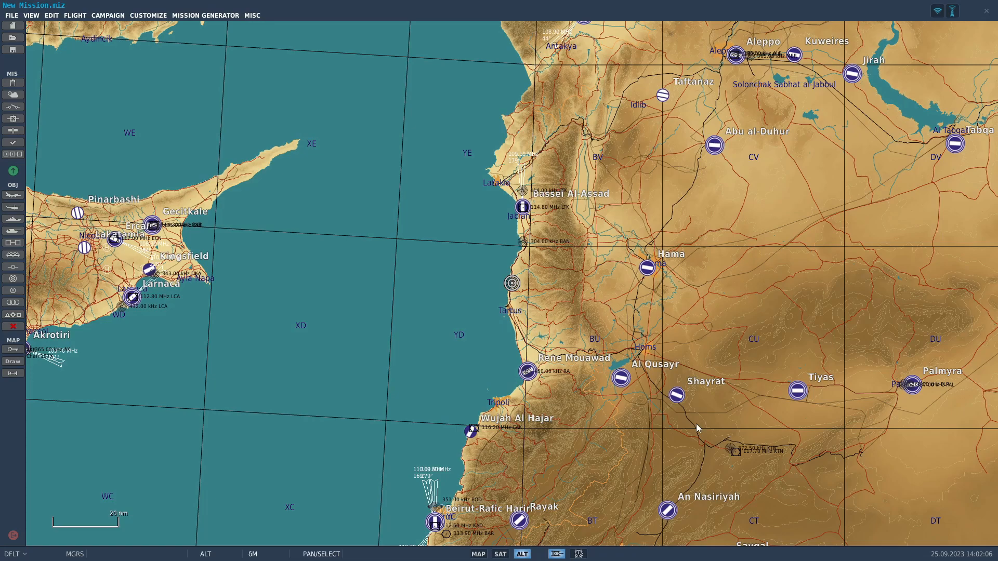
left_click_drag(614, 285, 354, 94)
left_click_drag(610, 393, 379, 229)
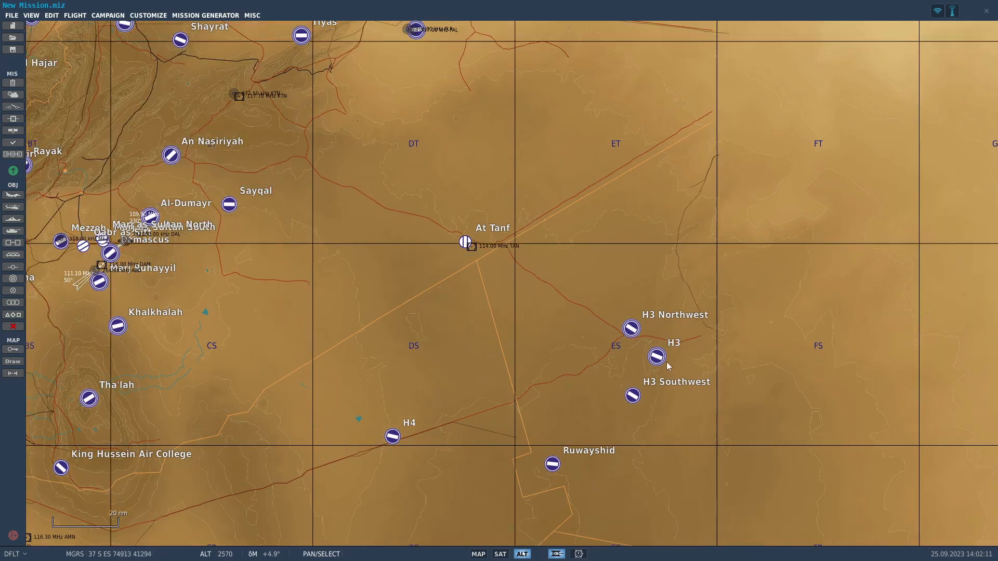
scroll(646, 361, "up", 6)
scroll(657, 340, "down", 5)
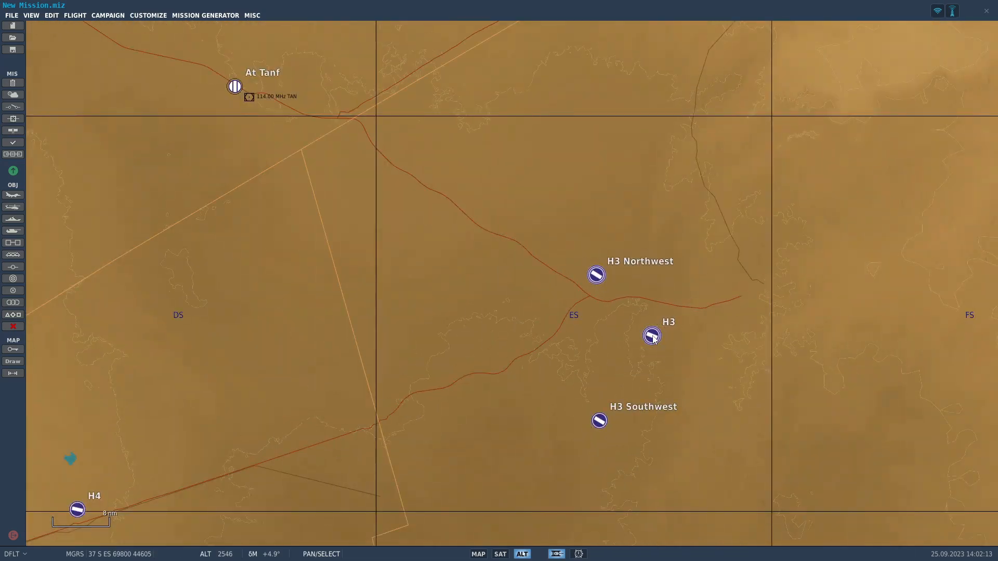
scroll(463, 289, "down", 3)
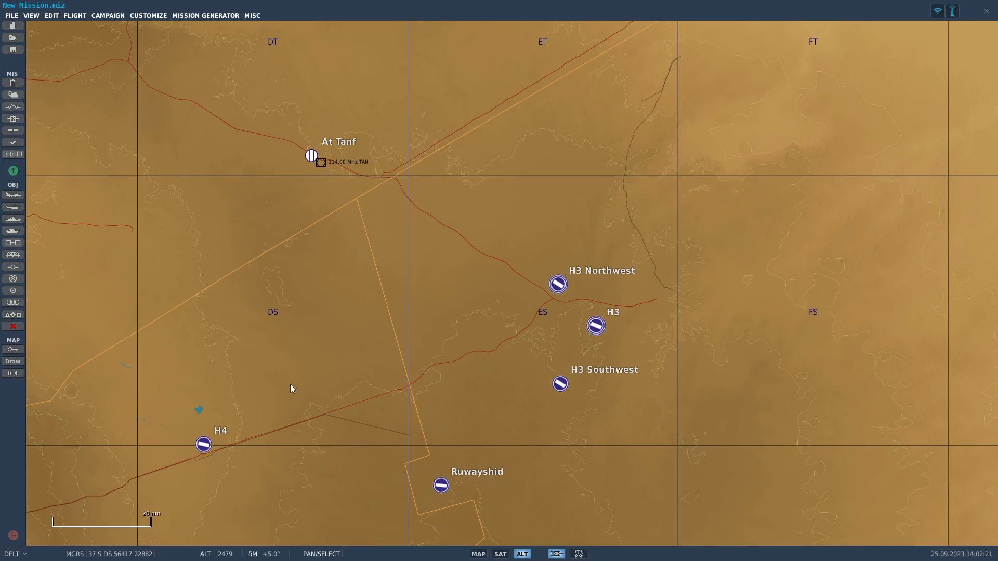
left_click(204, 446)
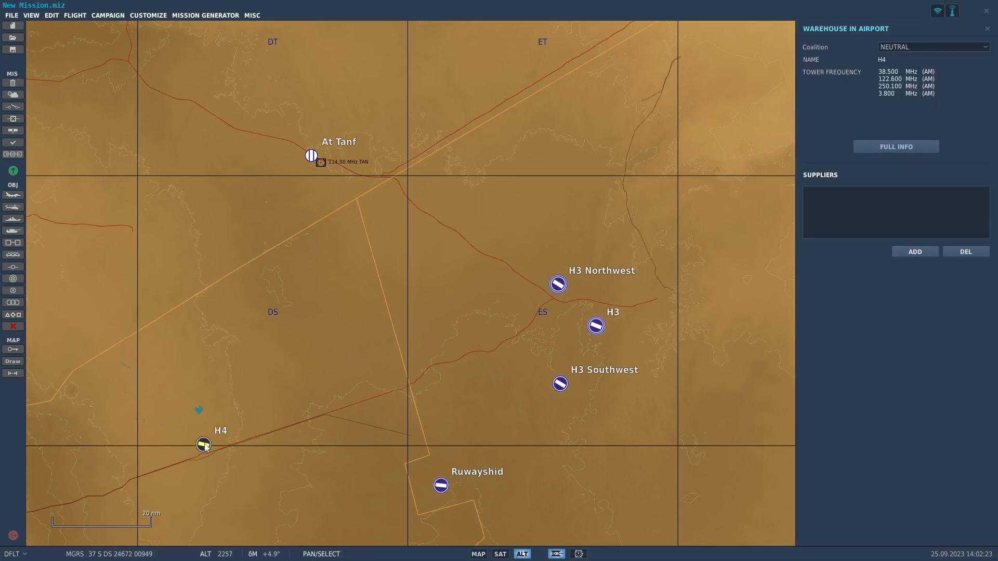
left_click(923, 47)
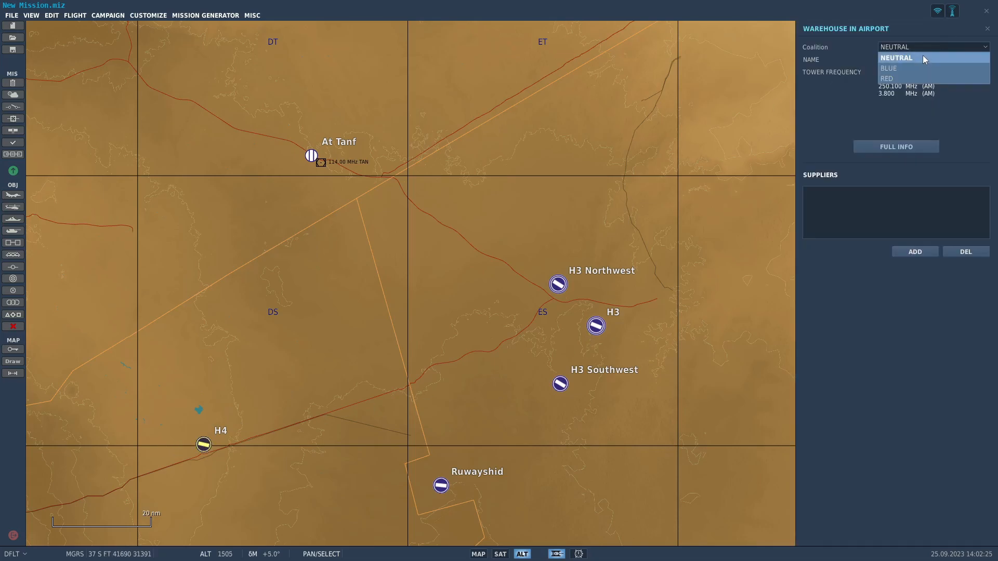
left_click(924, 70)
Set the coalition of the H3 Northwest, H3 and H3 Southwest airfields to BLUE.
left_click(560, 286)
left_click(919, 47)
left_click(889, 68)
left_click(597, 326)
left_click(935, 47)
left_click(889, 68)
left_click(560, 383)
left_click(894, 47)
left_click(890, 68)
Set the coalition of the Ruwayshid and At Tanf airfields to BLUE.
left_click(438, 483)
left_click(912, 47)
left_click(889, 68)
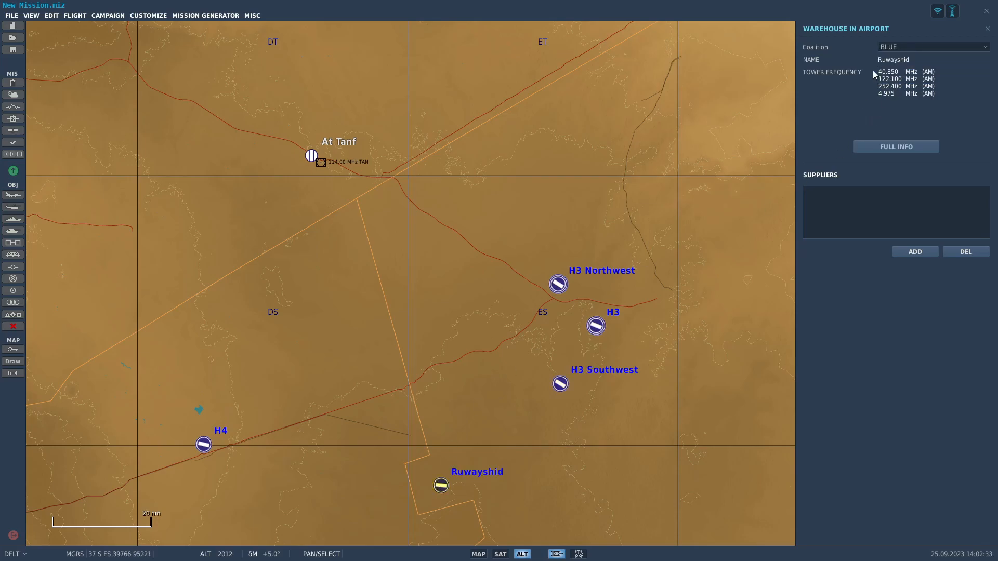
left_click(535, 98)
left_click(314, 156)
left_click(902, 47)
left_click(889, 68)
Start a USA airplane group at the H3 airfield with aircraft type F-15E S4+.
scroll(361, 147, "up", 3)
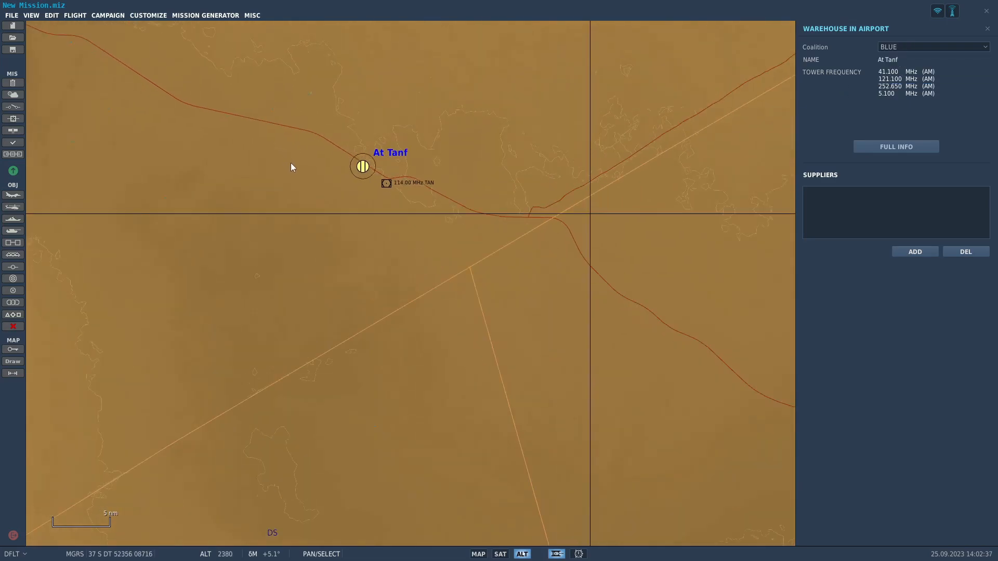
scroll(585, 231, "down", 2)
left_click_drag(639, 383, 471, 304)
scroll(475, 283, "up", 10)
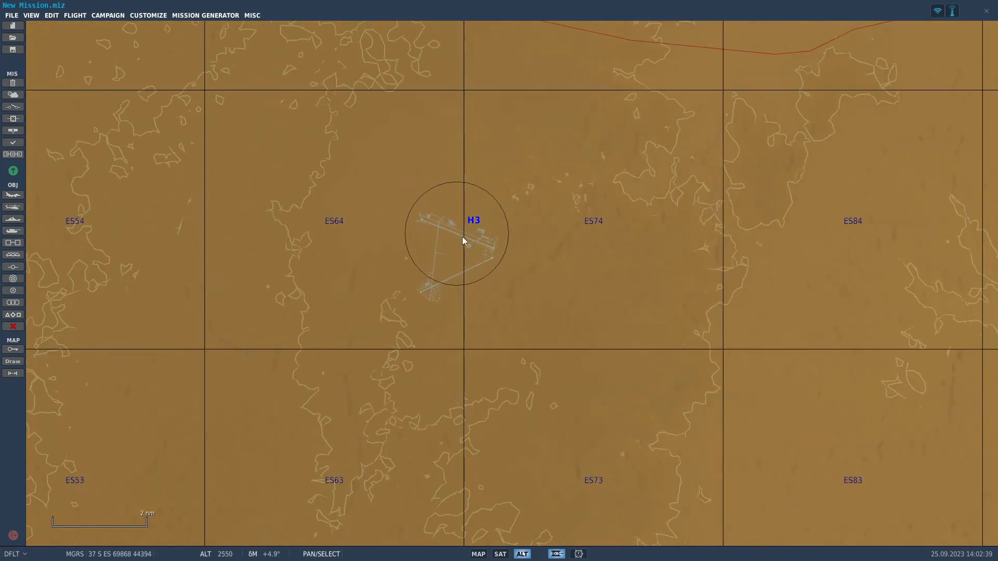
scroll(488, 253, "up", 5)
left_click(13, 195)
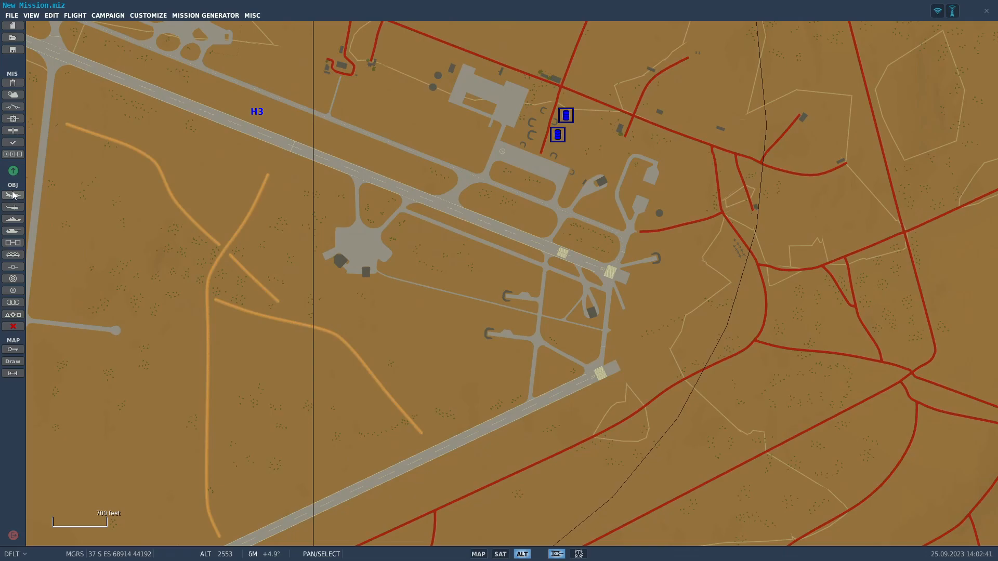
scroll(611, 186, "down", 3)
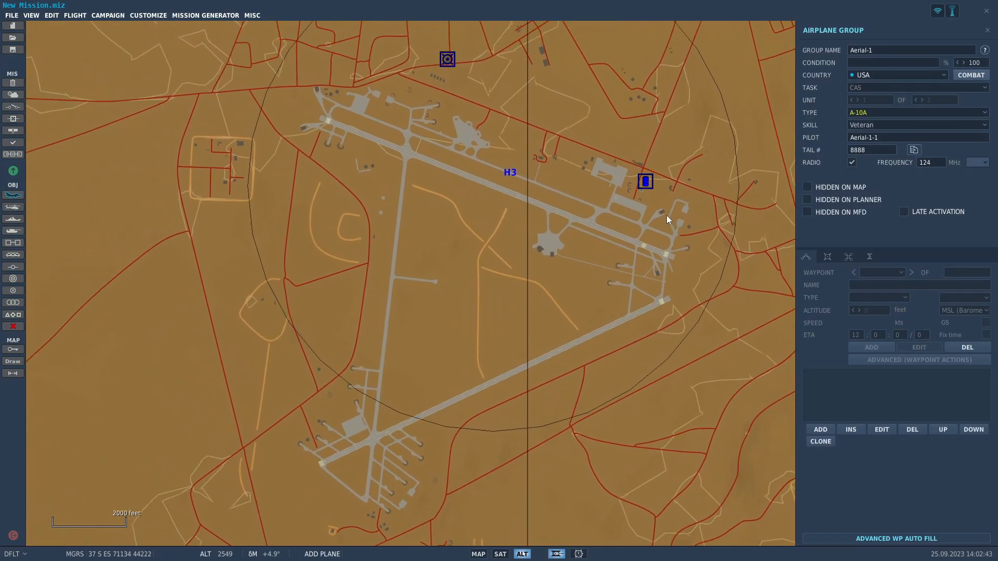
left_click_drag(667, 216, 654, 227)
left_click(878, 112)
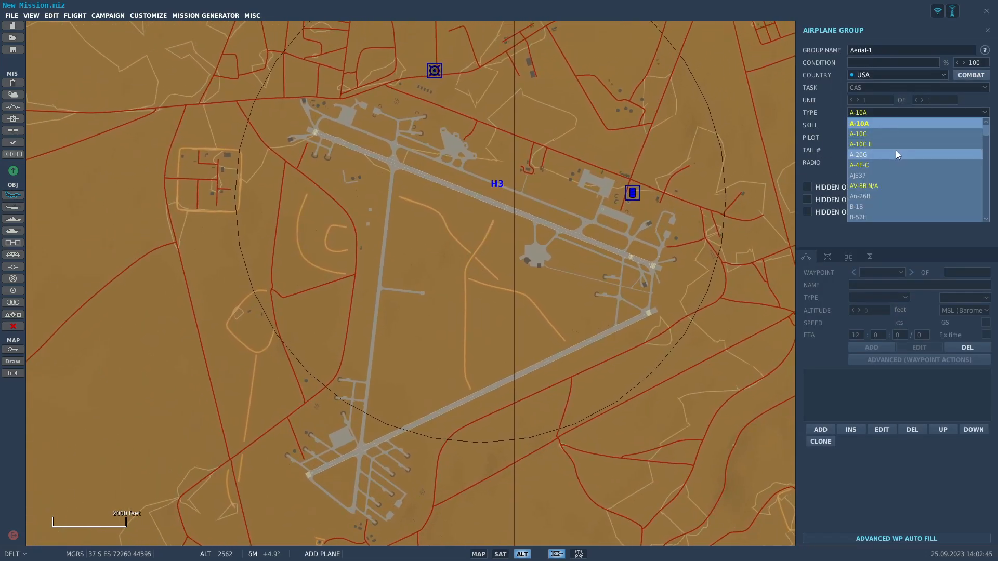
scroll(898, 188, "down", 2)
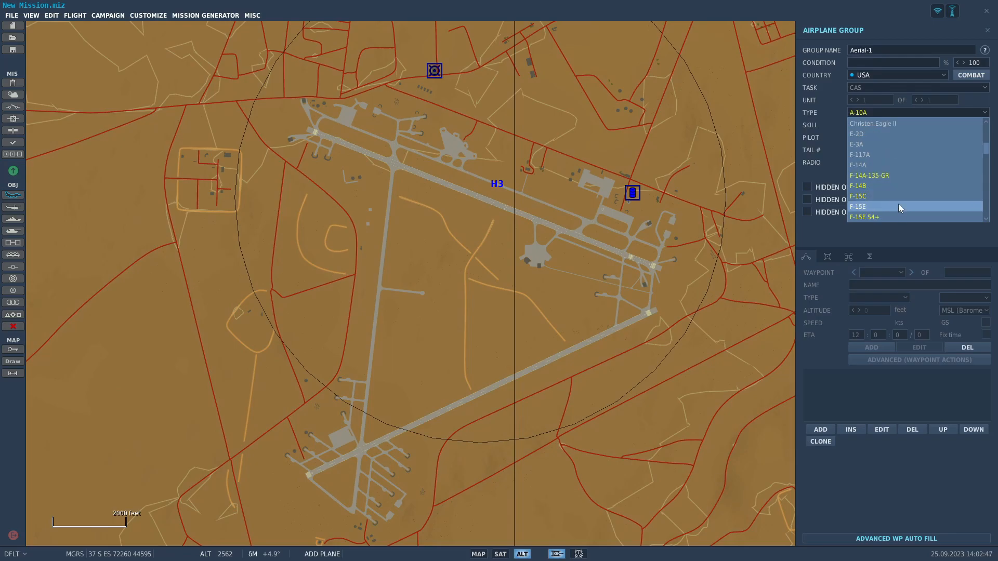
left_click(898, 205)
Place the F-15E S4+ on parking spot 43 at H3, and delete the group again.
scroll(651, 243, "up", 3)
scroll(652, 247, "up", 2)
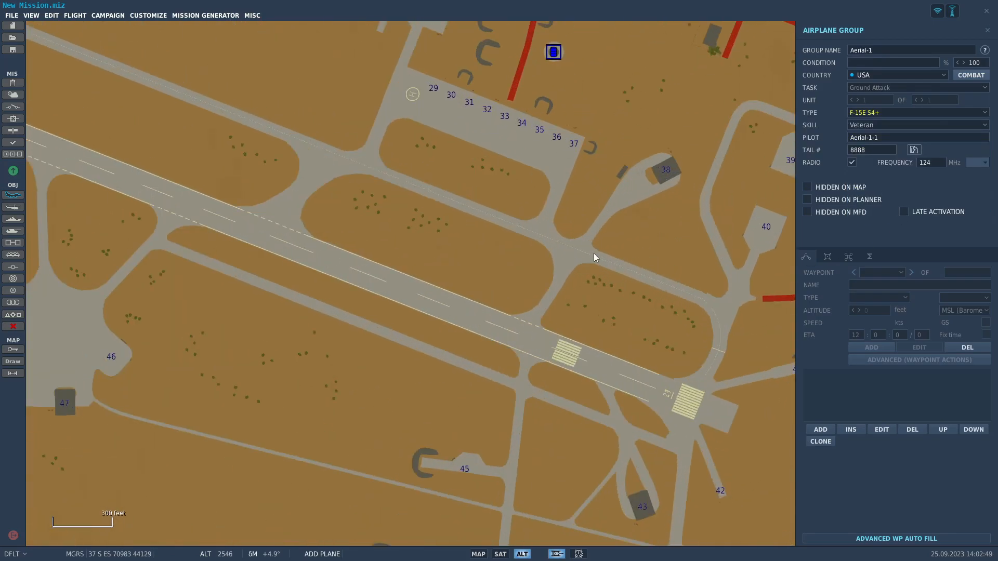
right_click_drag(637, 392, 540, 216)
scroll(546, 326, "down", 1)
right_click_drag(626, 236, 537, 392)
right_click_drag(496, 455, 575, 282)
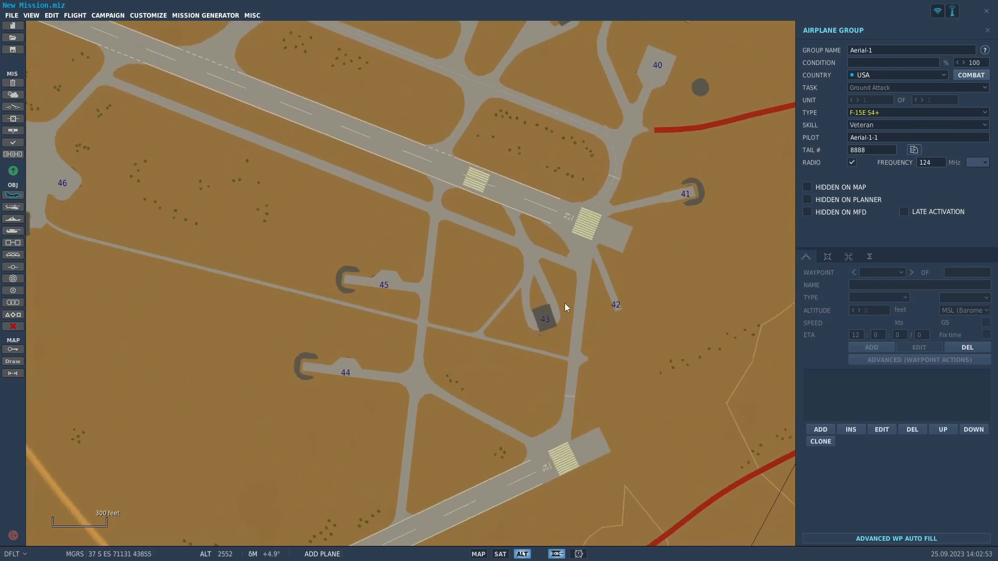
scroll(535, 322, "up", 4)
left_click(565, 313)
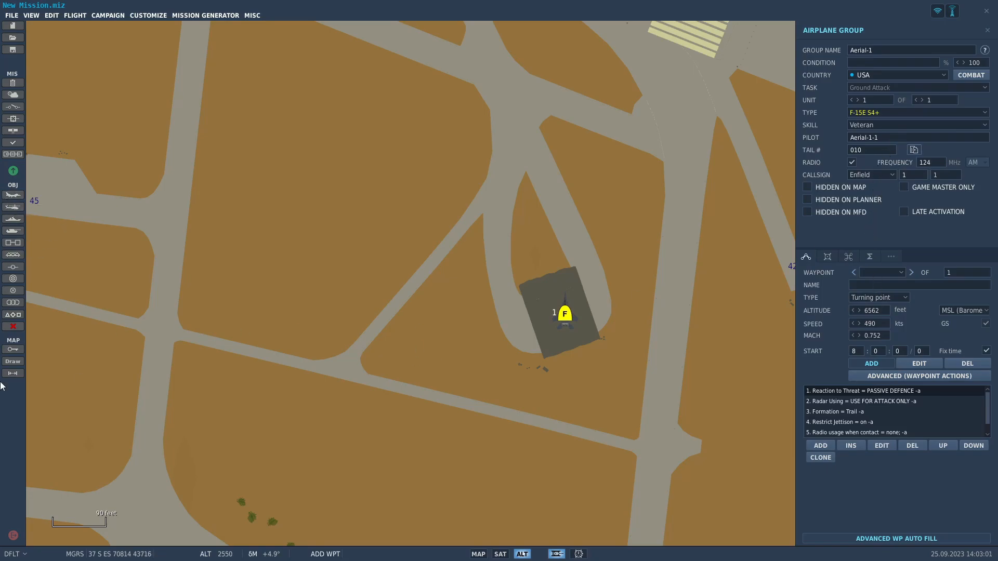
left_click(13, 326)
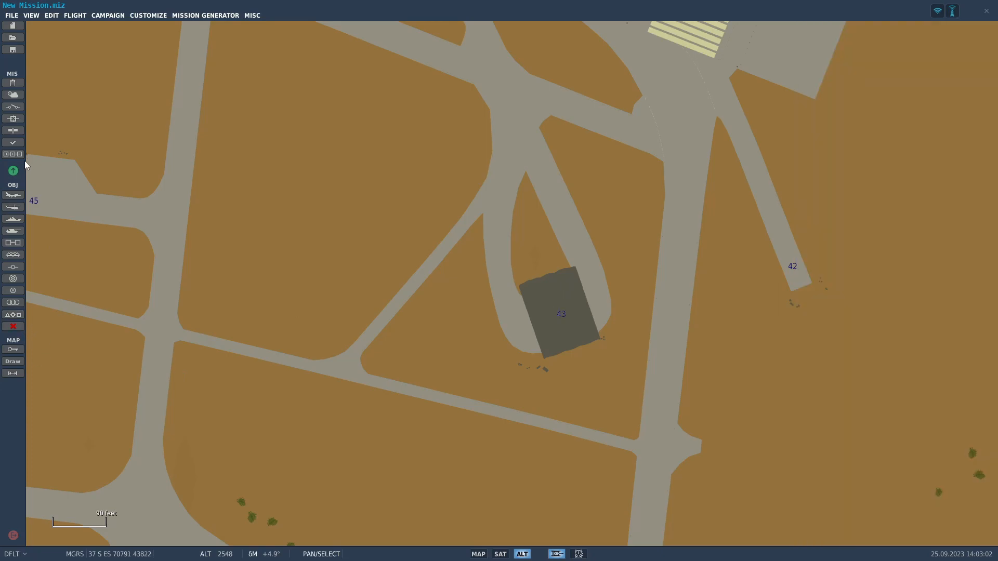
Add a USA airplane group of type F-15E S4+ on parking spot 43 at H3.
left_click(14, 196)
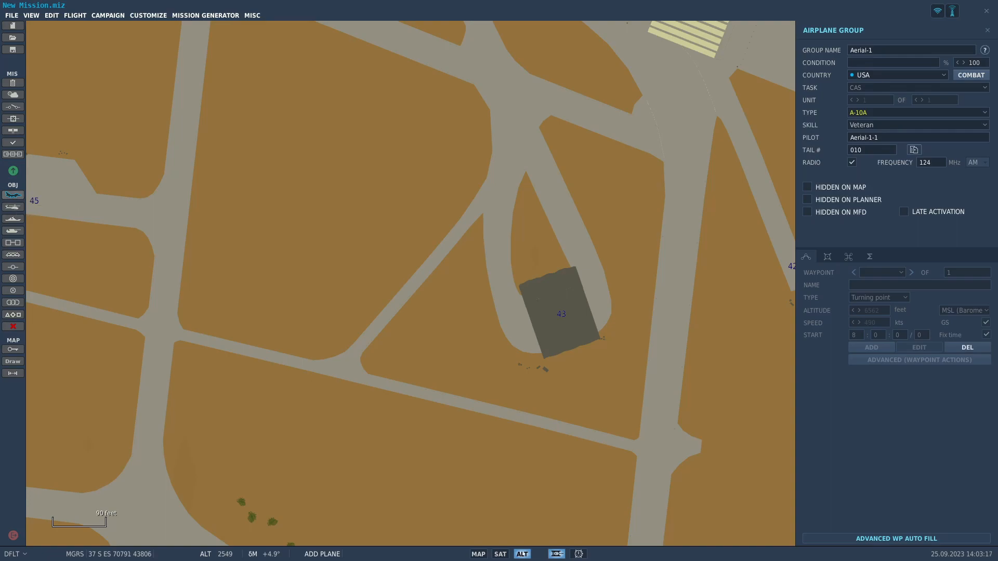
left_click(881, 111)
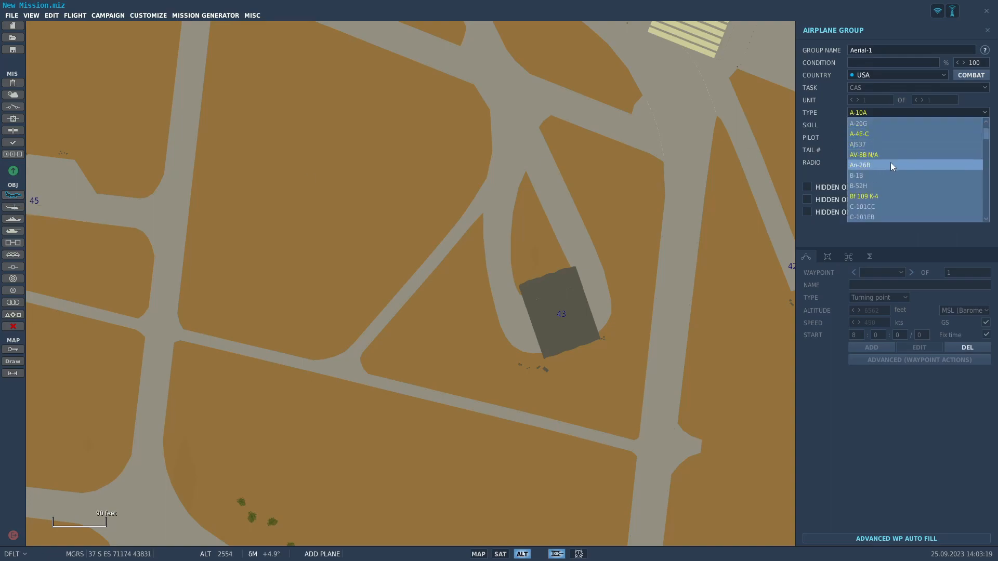
left_click(887, 112)
left_click(873, 111)
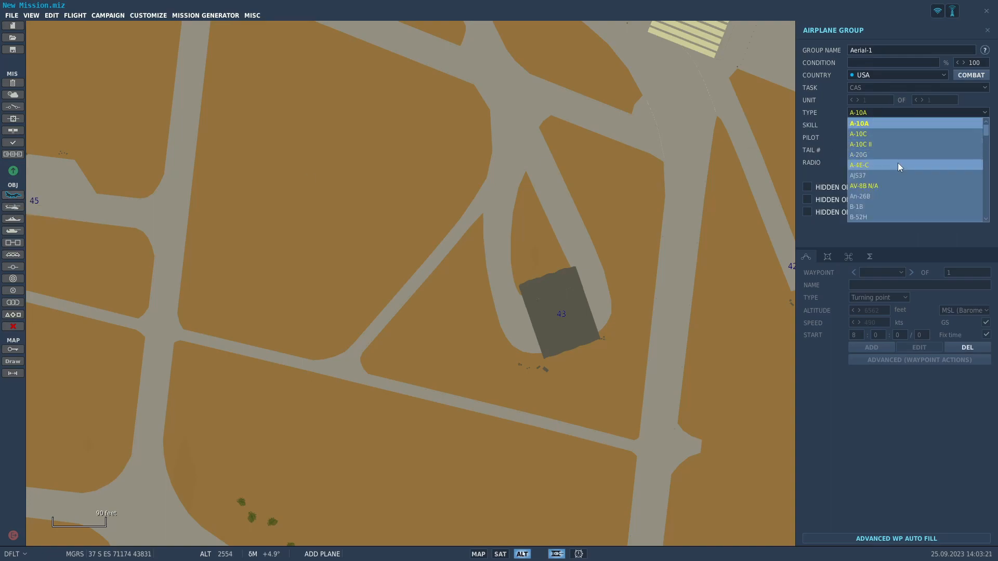
scroll(903, 187, "down", 3)
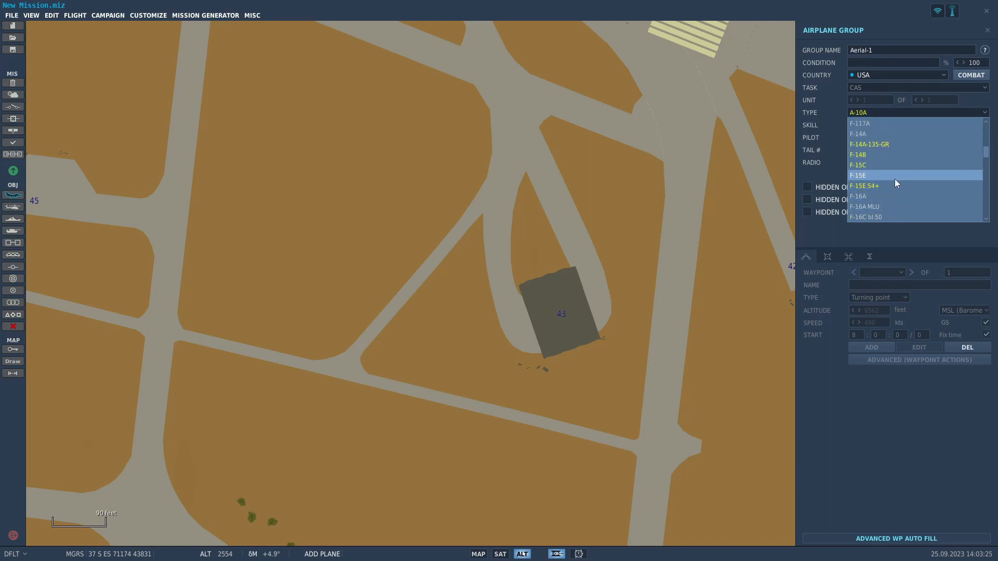
left_click(898, 186)
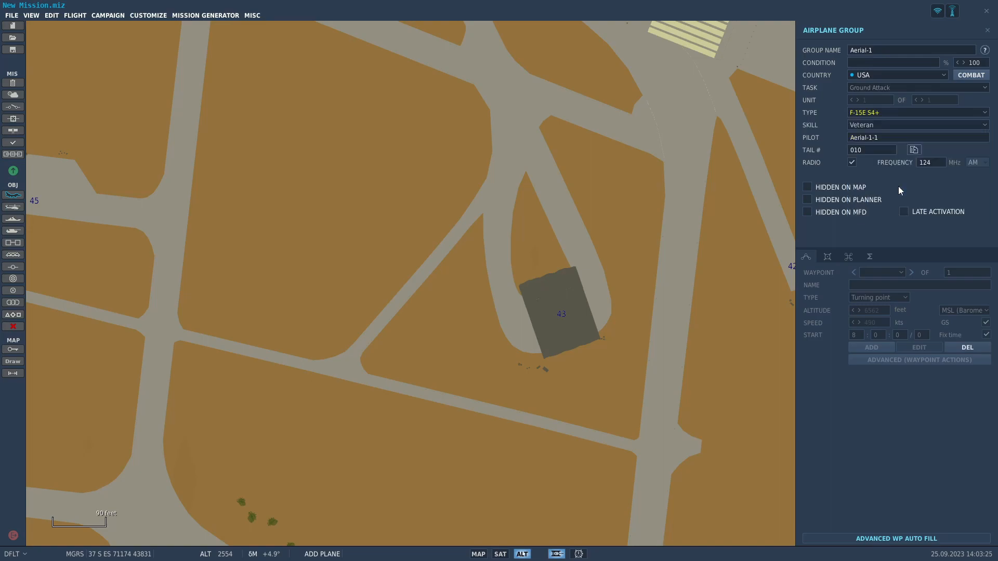
left_click(561, 315)
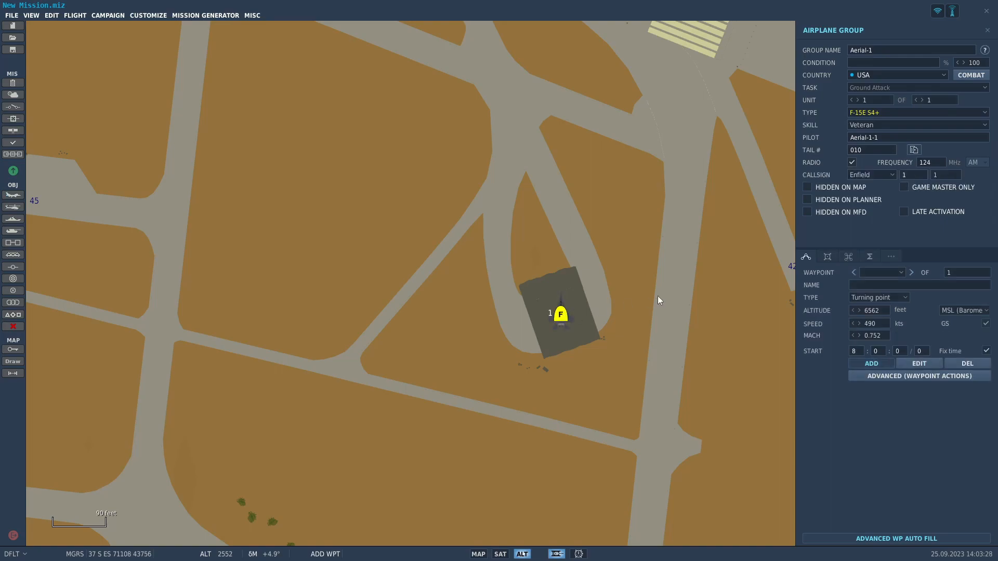
Set the F-15E group's first waypoint type to Takeoff from ramp.
left_click(897, 298)
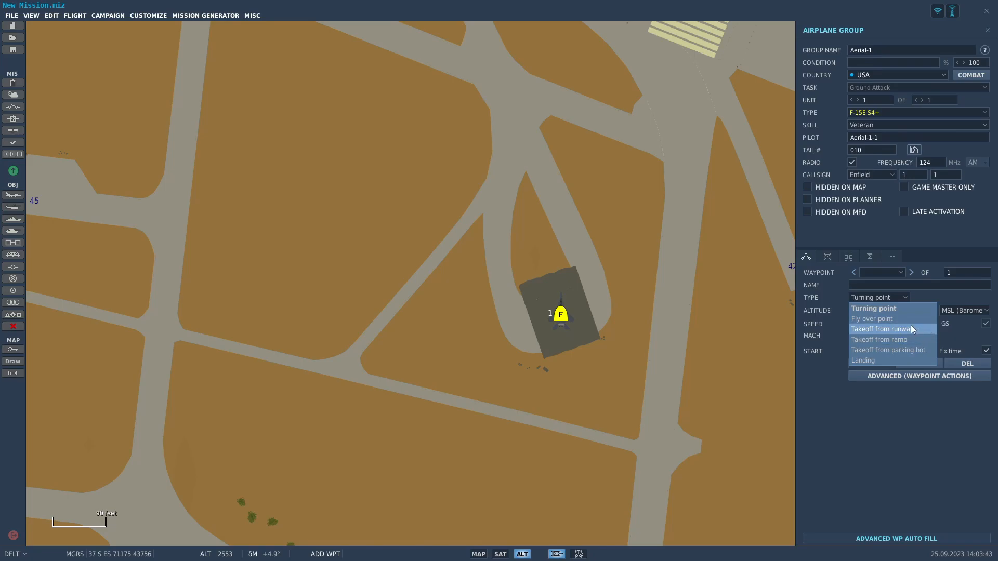
right_click_drag(644, 173, 545, 352)
scroll(545, 352, "down", 1)
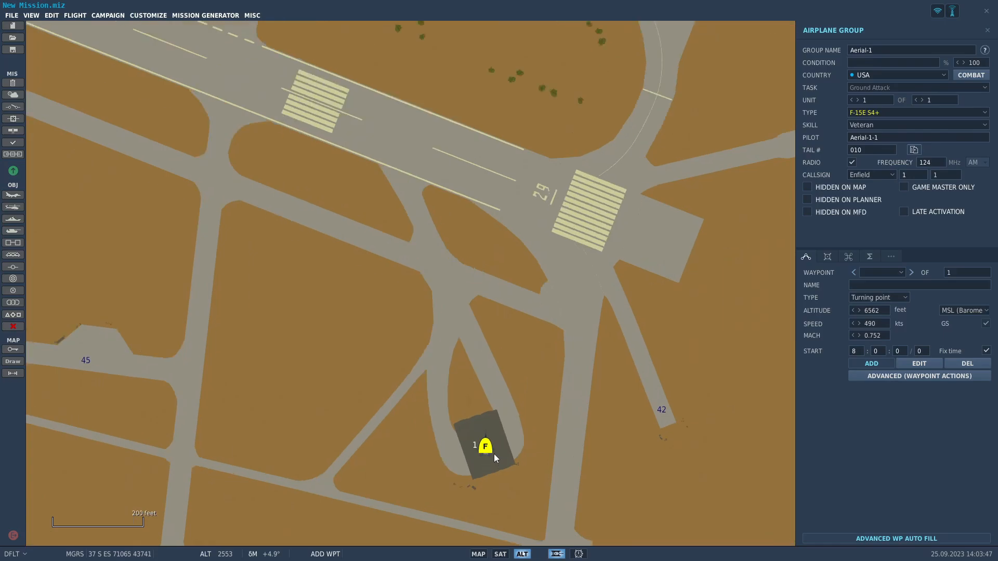
scroll(494, 455, "up", 1)
left_click(879, 297)
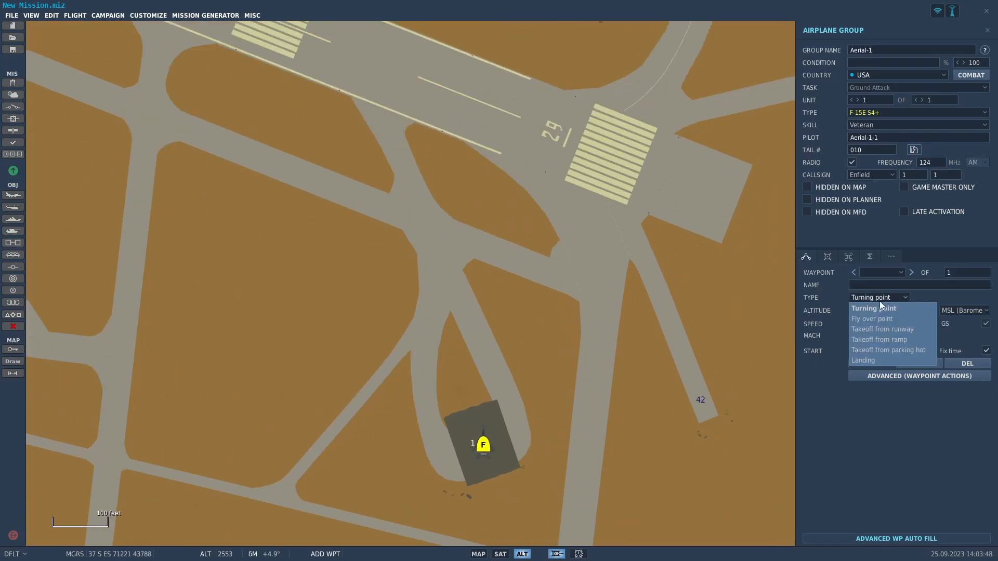
left_click(906, 339)
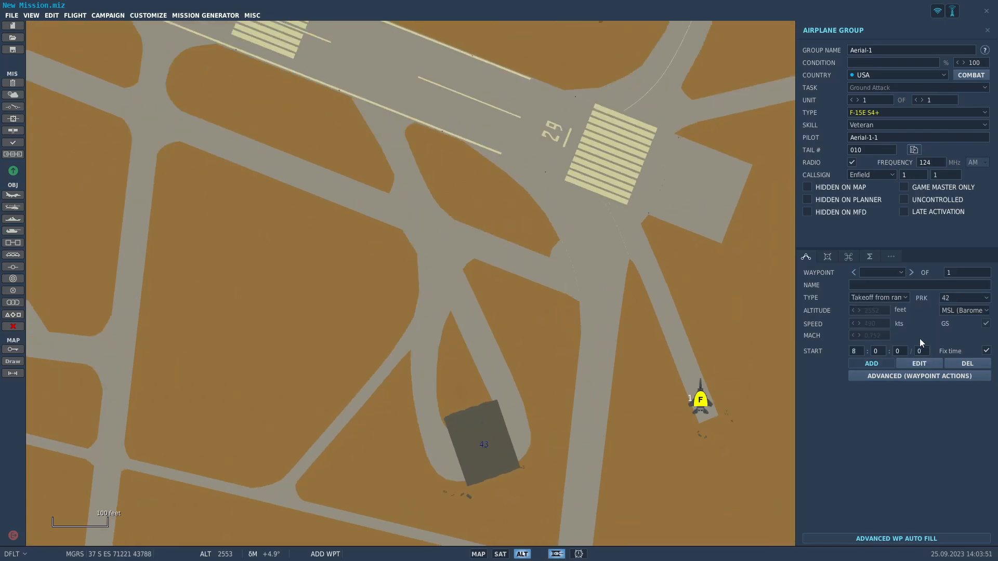
scroll(697, 411, "up", 1)
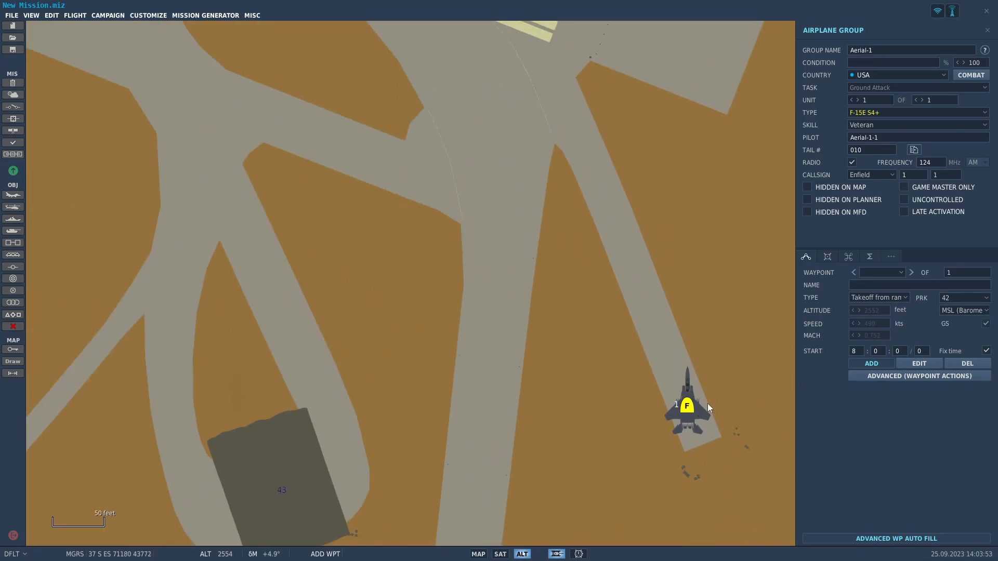
left_click(981, 299)
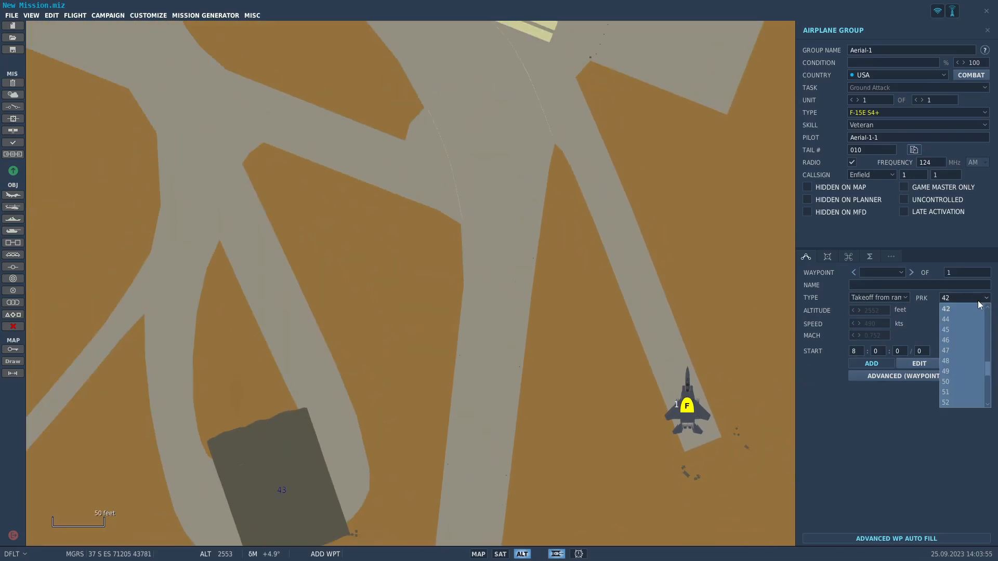
left_click(971, 298)
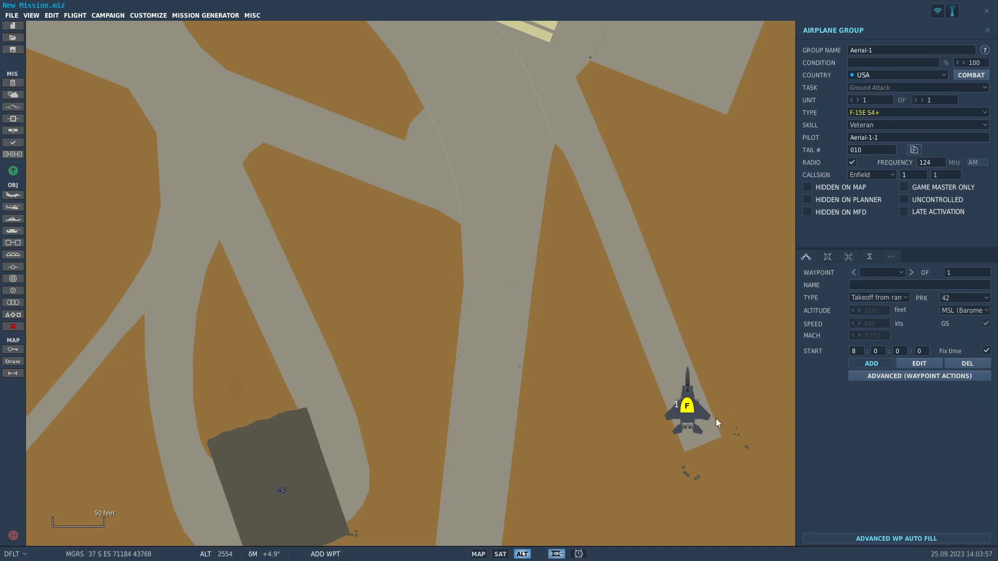
scroll(712, 416, "down", 1)
scroll(707, 410, "up", 1)
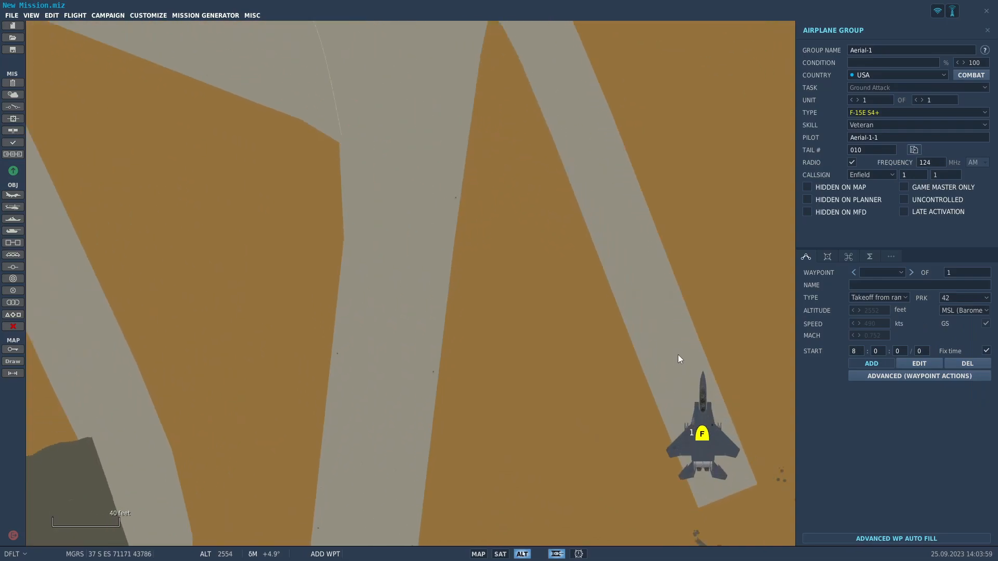
scroll(677, 361, "down", 1)
scroll(686, 390, "up", 1)
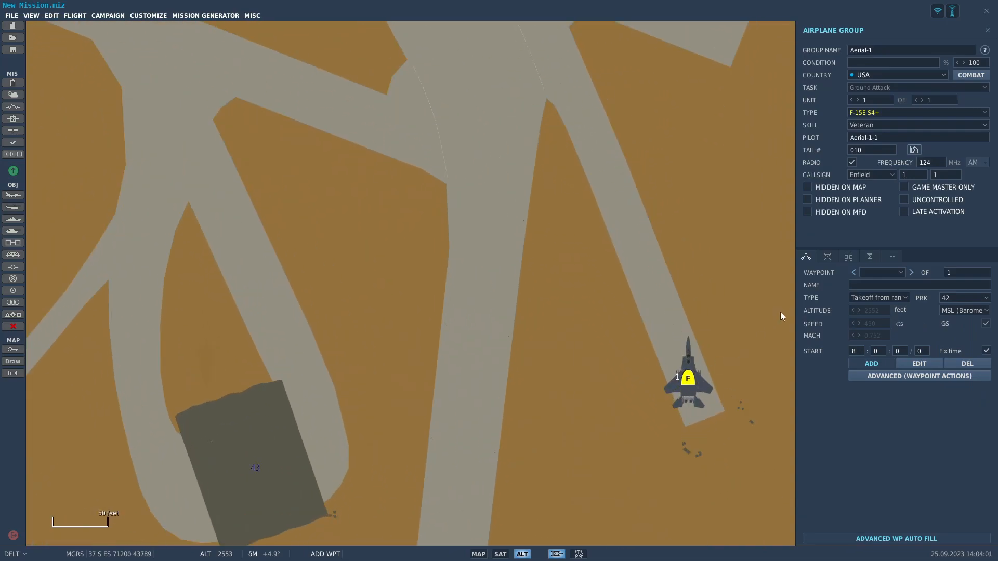
scroll(696, 383, "down", 1)
Try Takeoff from parking hot as the F-15E's start type, delete the stray second waypoint, and restore Takeoff from ramp.
left_click(878, 299)
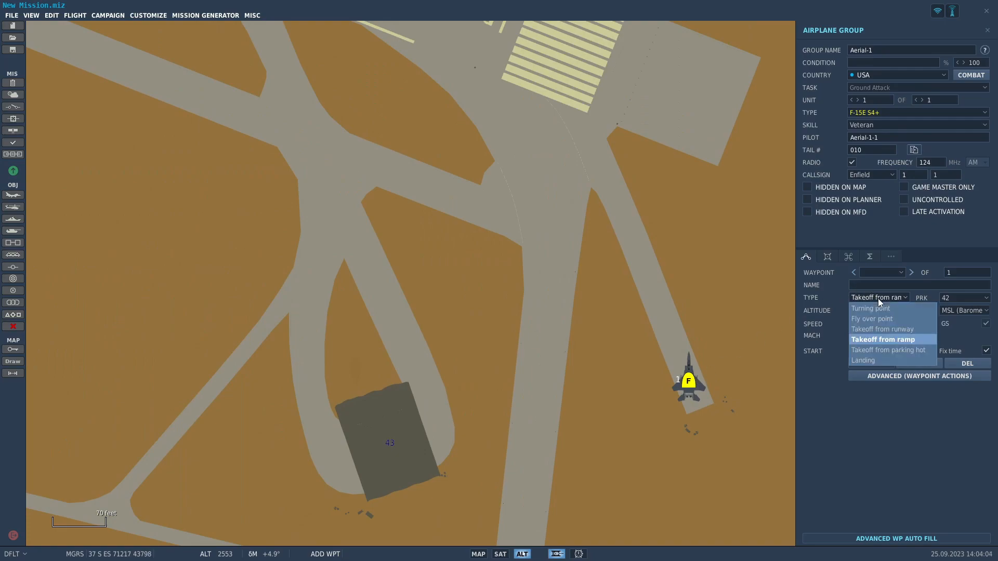
left_click(902, 350)
left_click(688, 381)
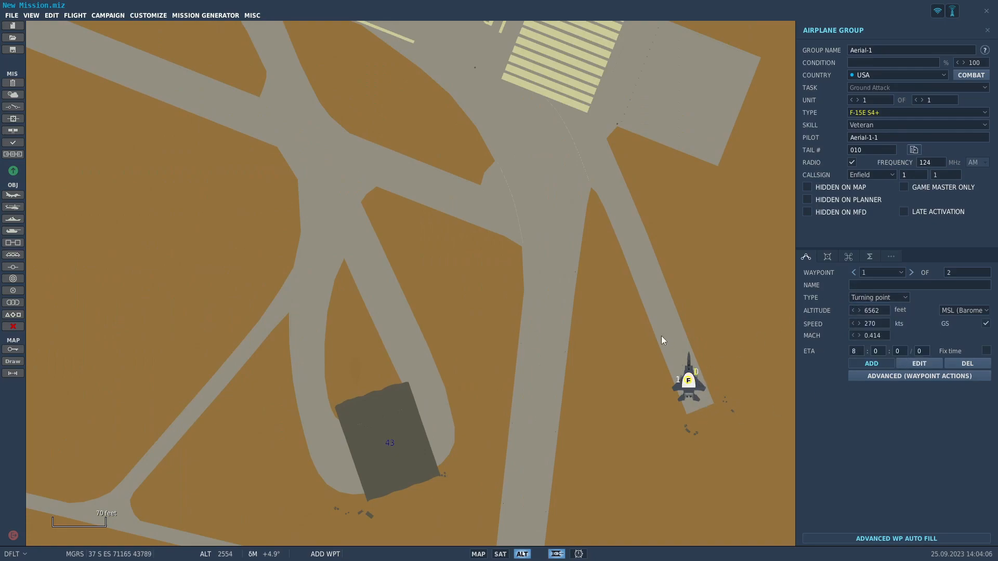
left_click(947, 363)
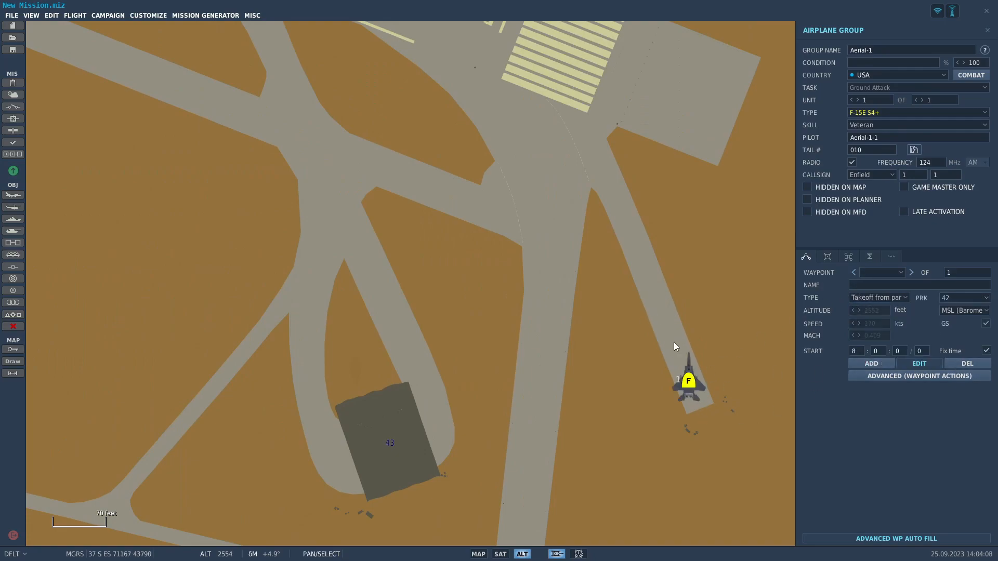
left_click(883, 298)
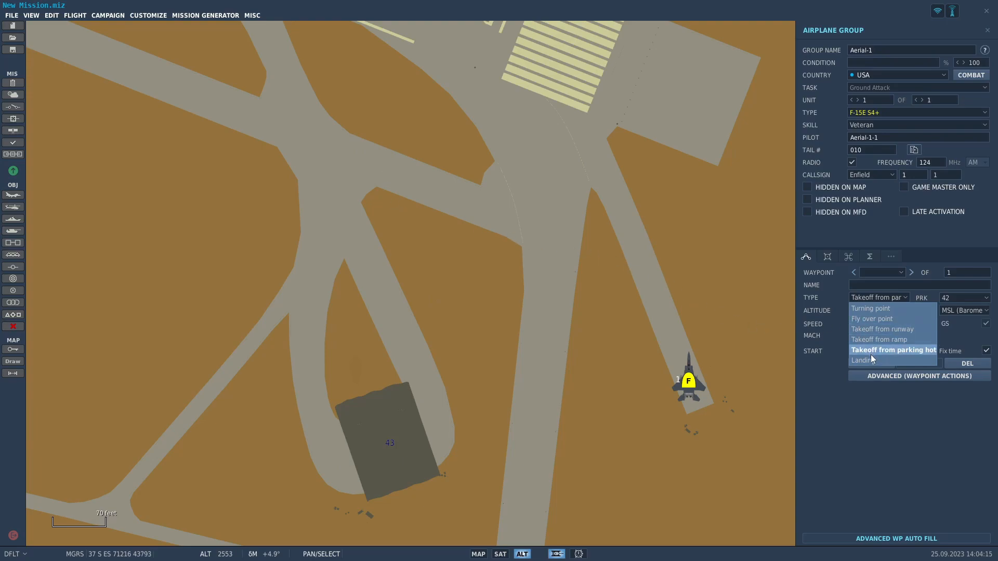
left_click(897, 339)
Move the F-15E to parking spot 45 at H3.
scroll(700, 339, "down", 3)
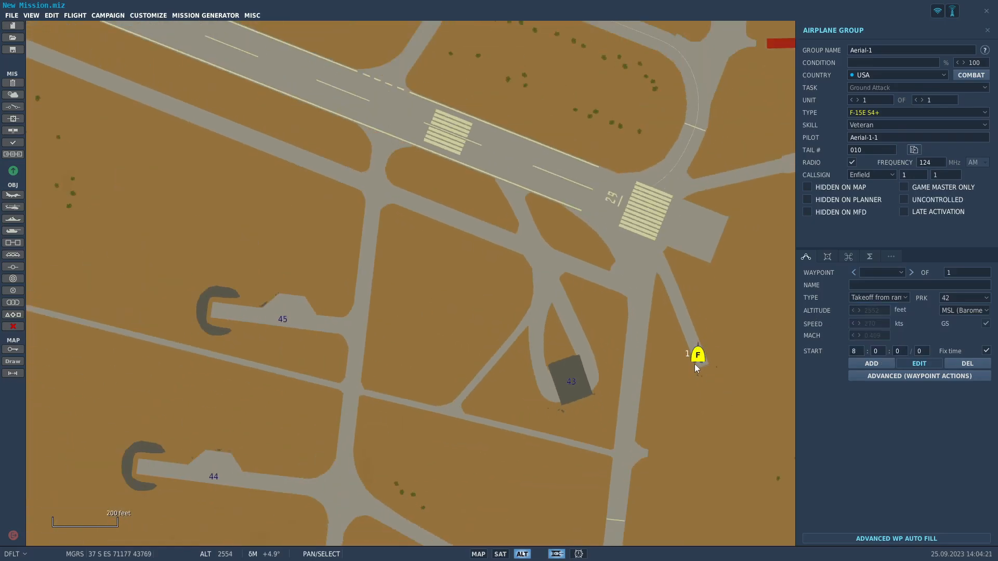
scroll(697, 321, "down", 1)
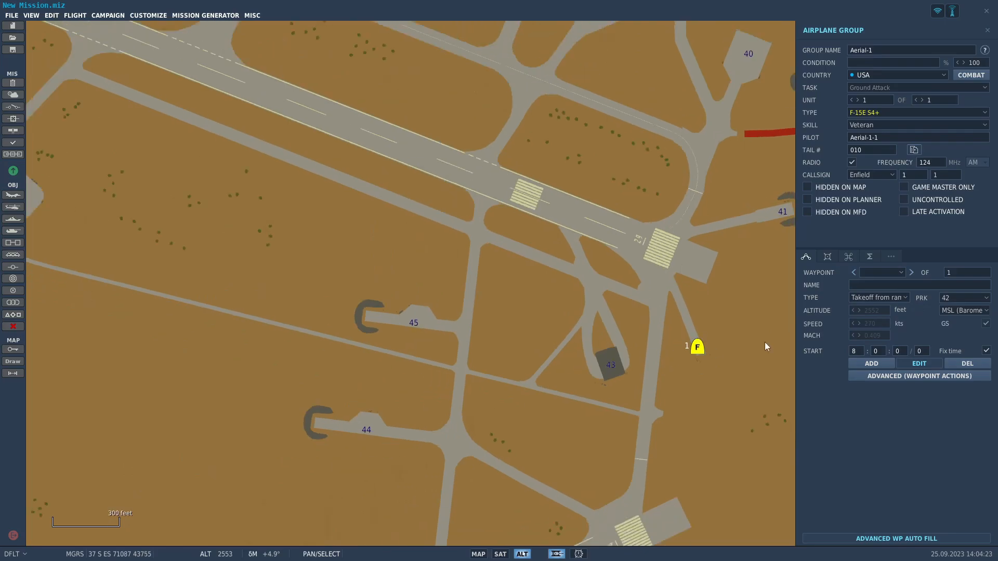
left_click(970, 303)
left_click(959, 332)
left_click(972, 302)
scroll(962, 387, "down", 5)
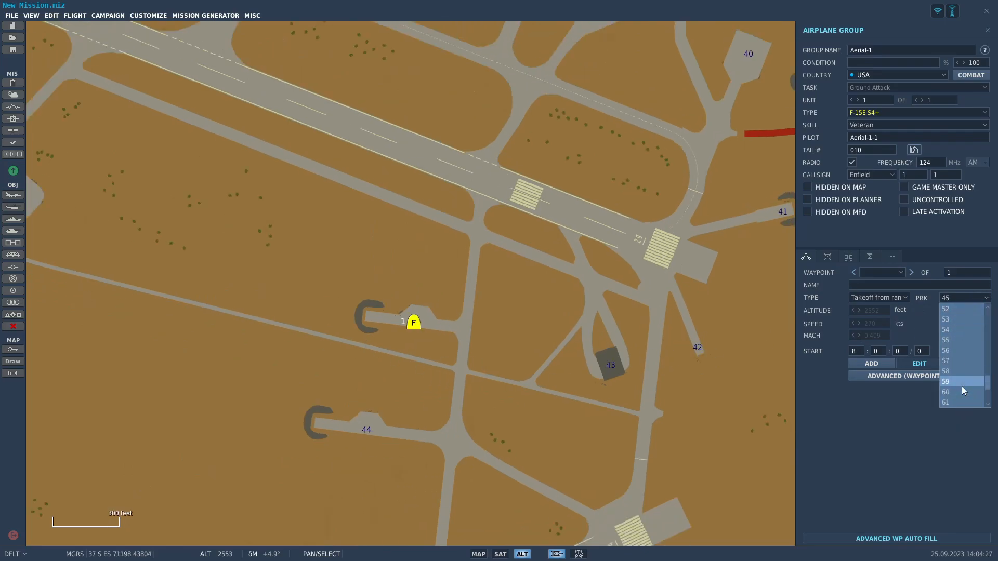
left_click(958, 295)
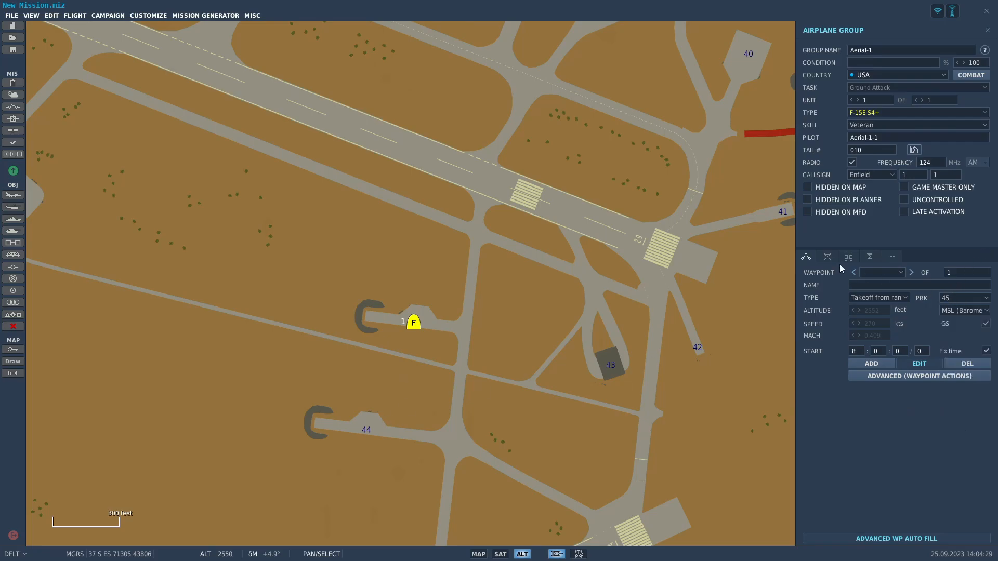
Set the F-15E's skill to Player and its paint scheme to USAF 336th Rocketeers AF89-0490 'Outlaw'.
left_click(890, 129)
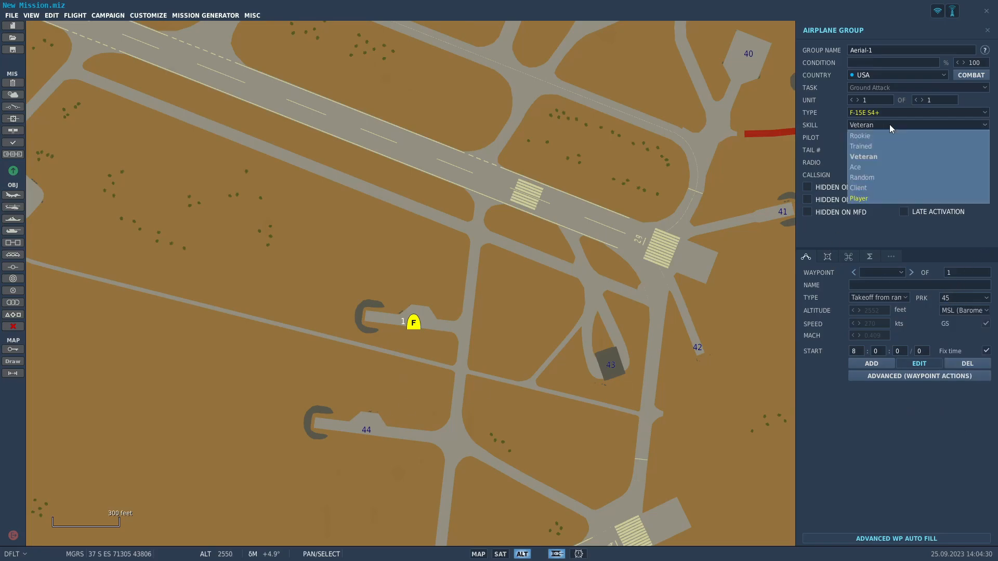
left_click(887, 199)
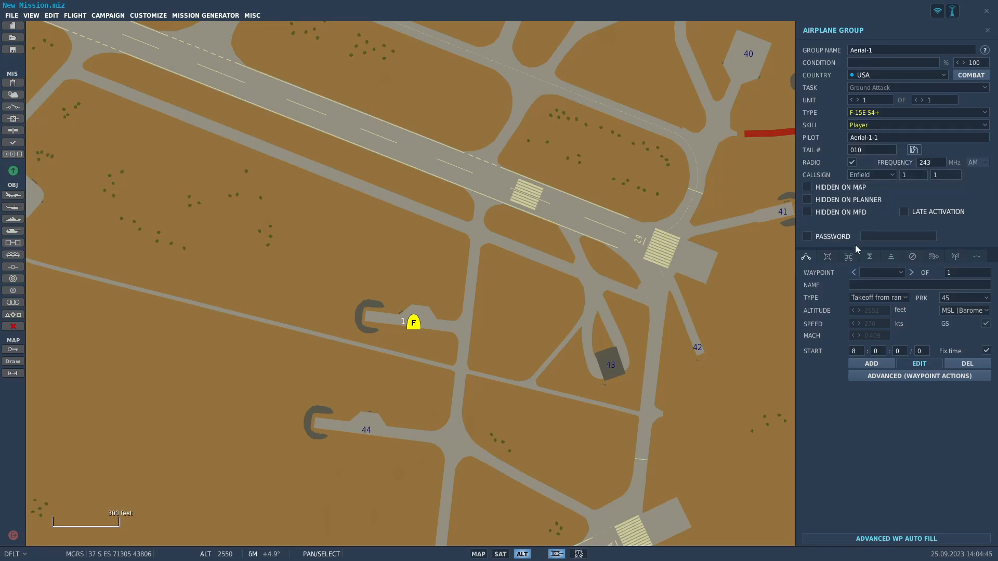
left_click(829, 257)
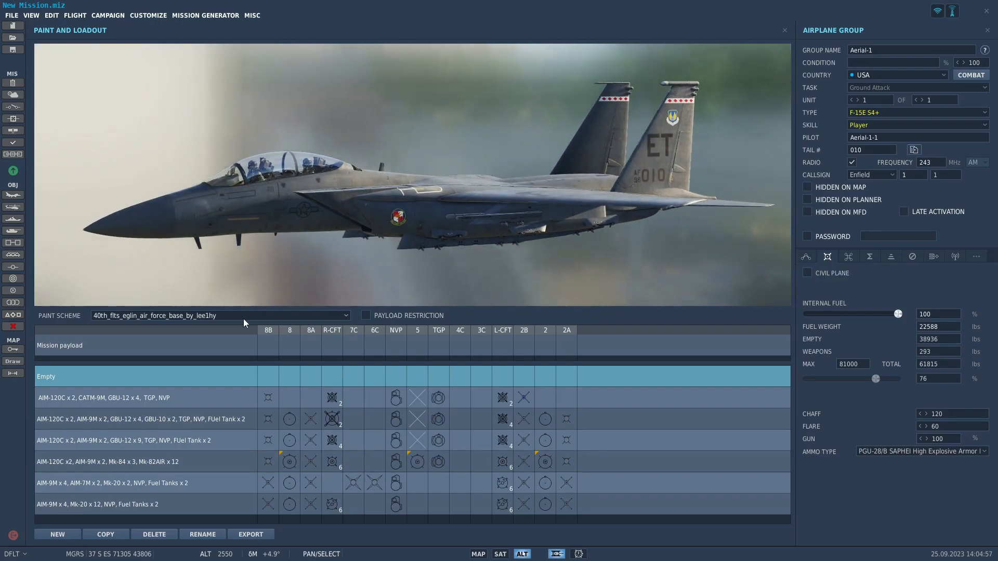
left_click(245, 316)
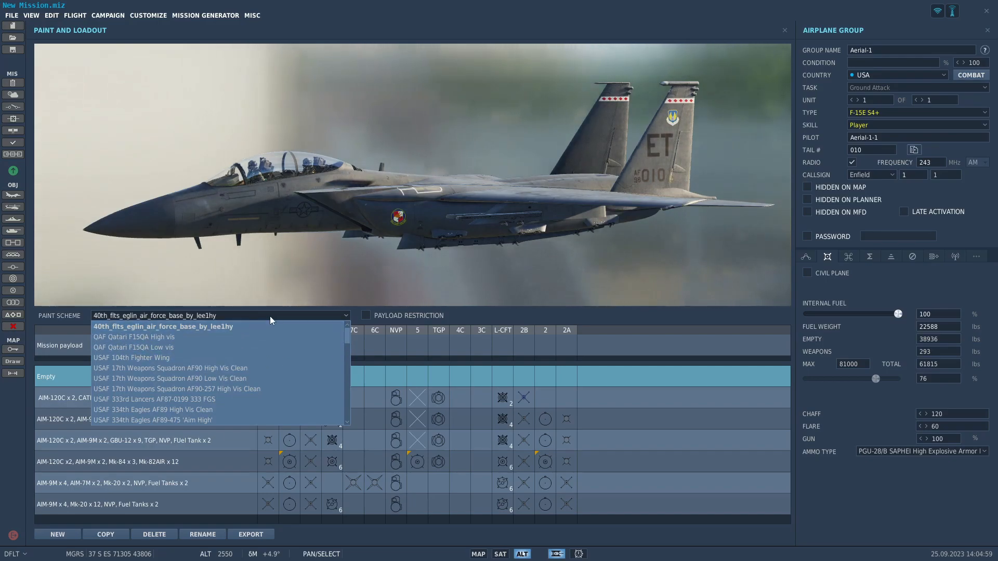
scroll(200, 350, "down", 2)
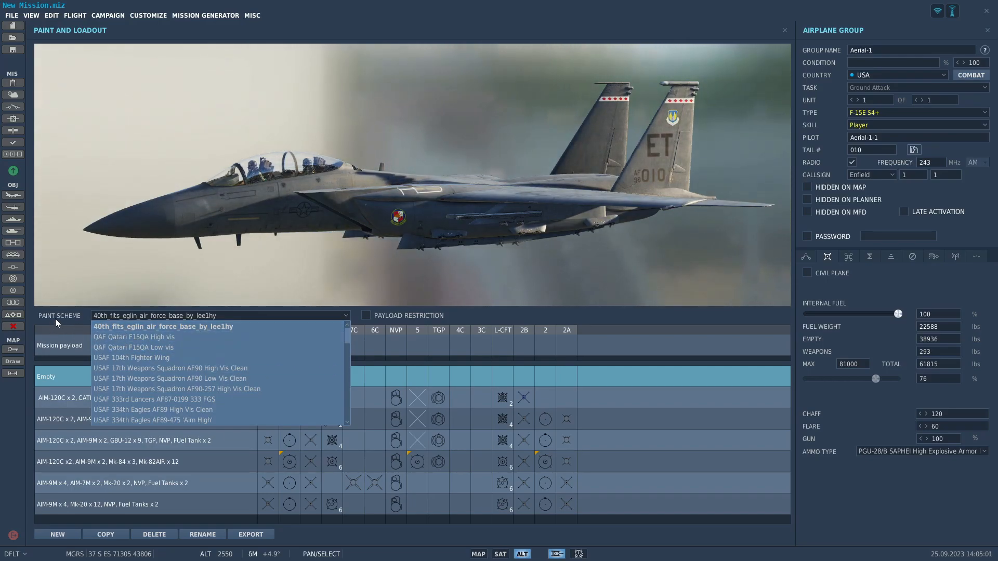
scroll(264, 391, "down", 3)
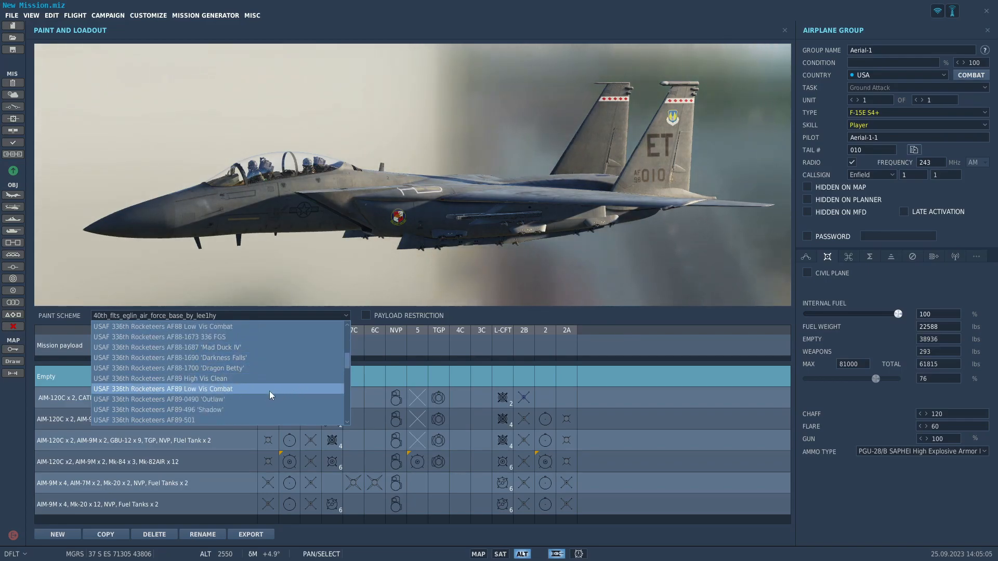
left_click(269, 400)
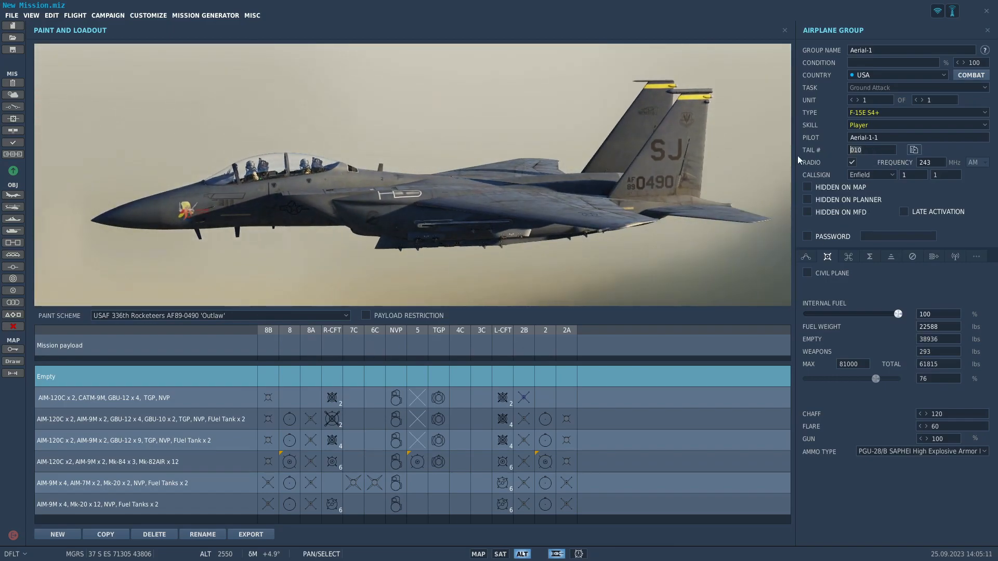
Set the F-15E's tail number to 490 and its callsign to Colt.
type("490")
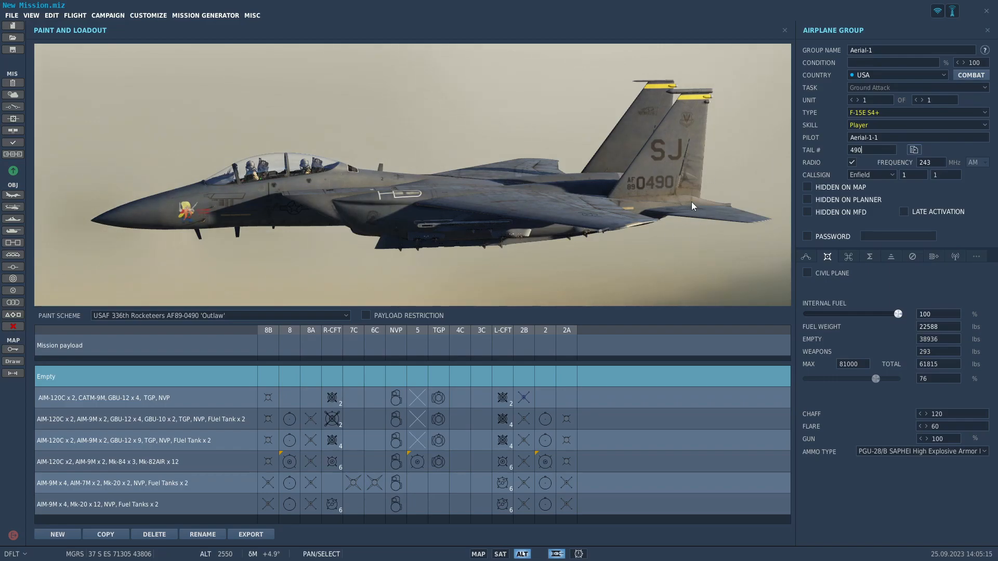
left_click(862, 177)
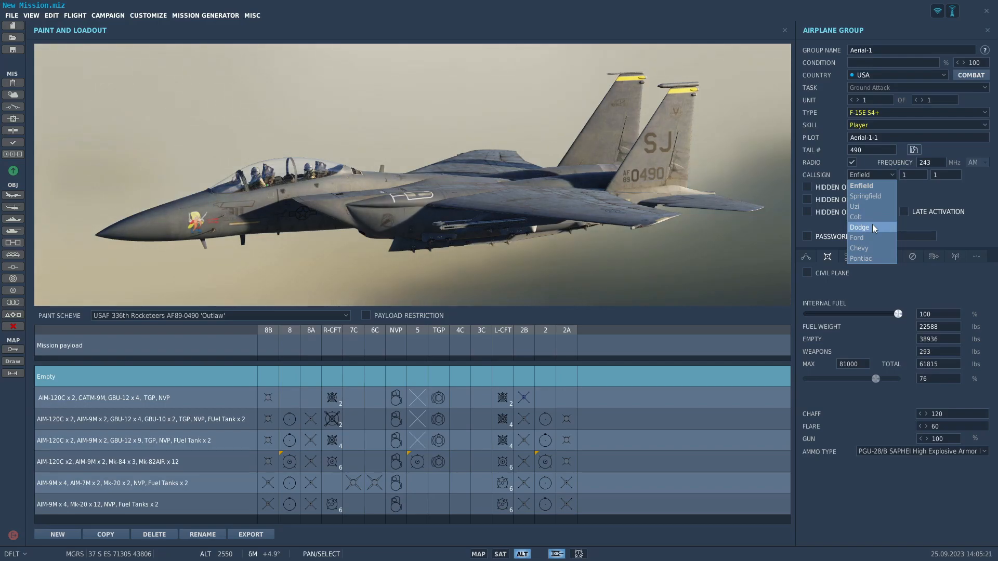
left_click(867, 228)
left_click(870, 218)
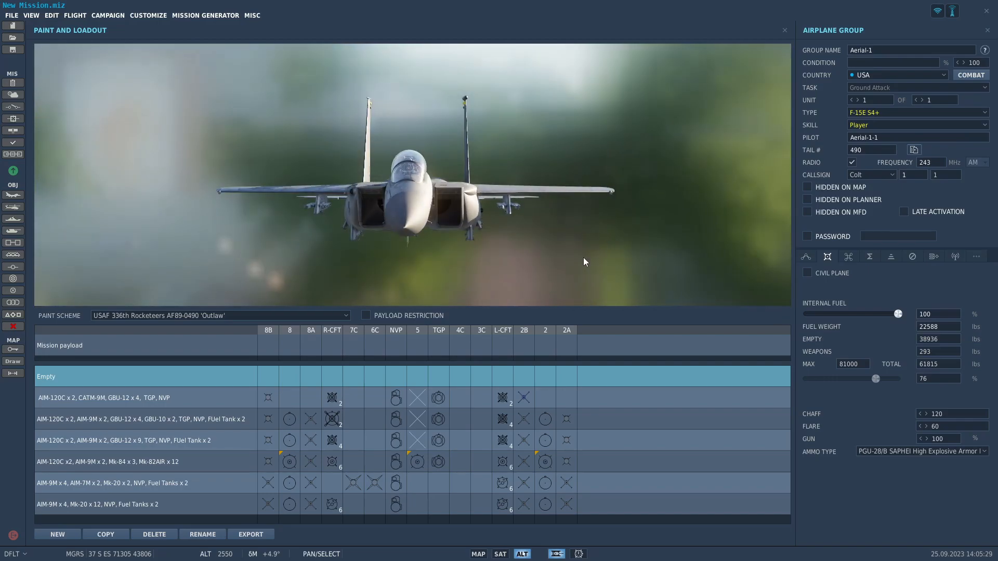
Load AIM-120C-5 AMRAAM missiles on stations 8B and 2A of the mission payload.
right_click(266, 350)
mouse_move(299, 345)
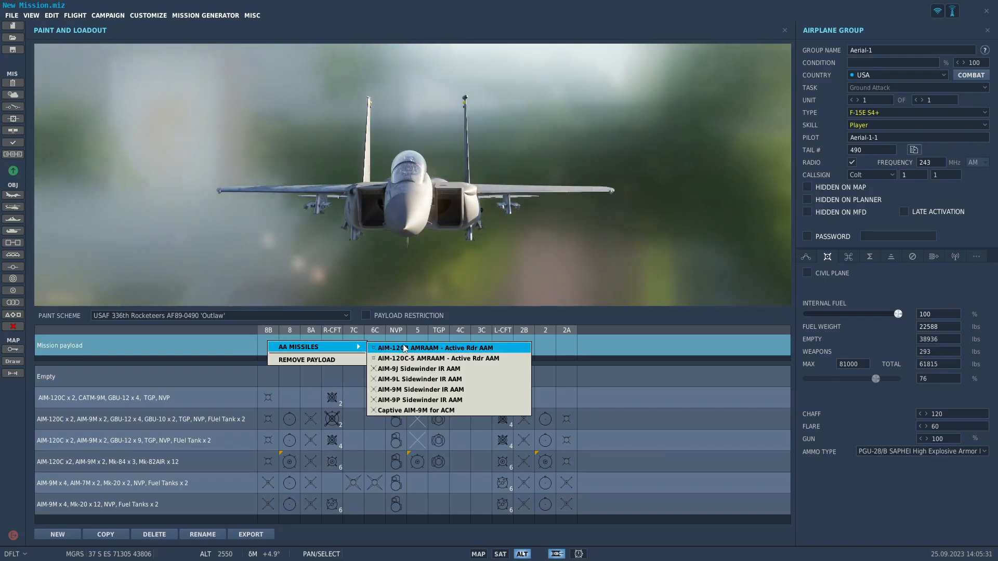
left_click(530, 355)
right_click(571, 346)
mouse_move(593, 349)
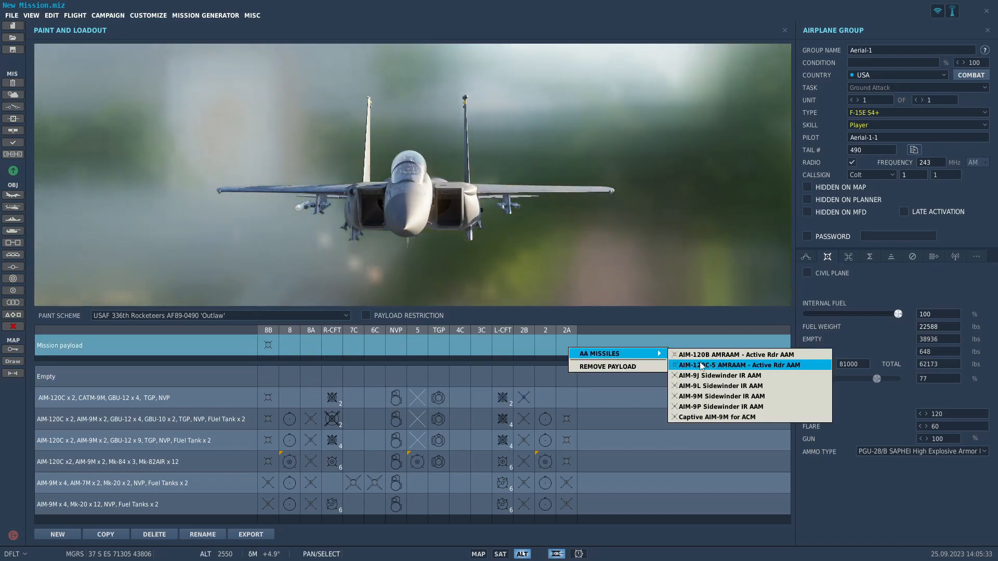
left_click(697, 366)
Add external fuel tanks to stations 8 and 2 of the mission payload.
right_click(289, 347)
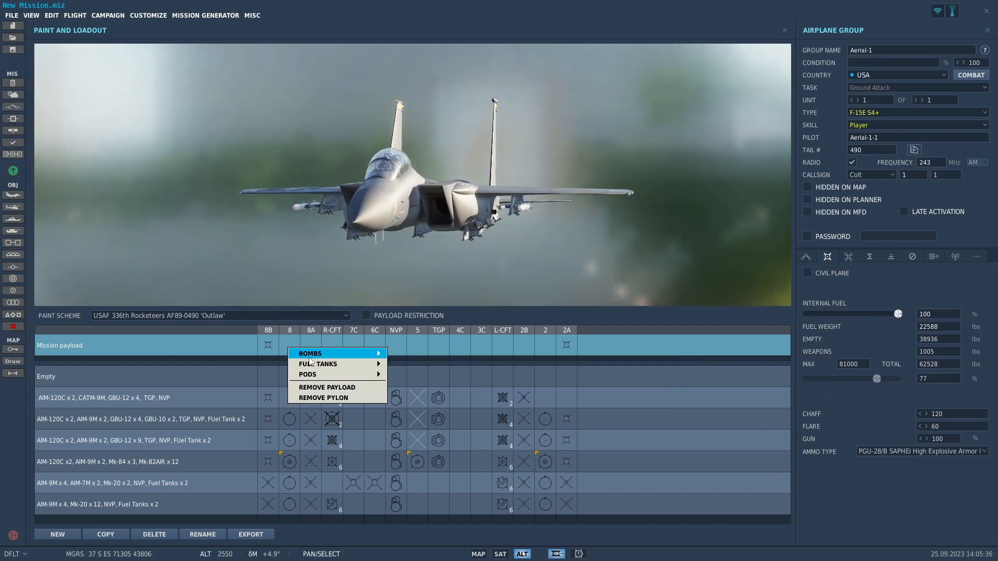
mouse_move(312, 364)
left_click(427, 365)
right_click(546, 344)
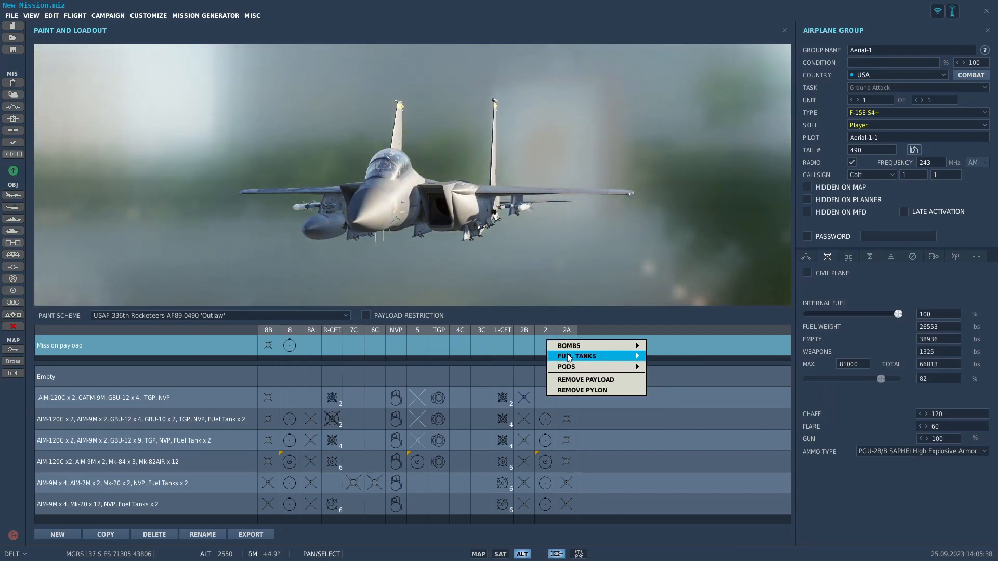
mouse_move(587, 356)
left_click(680, 358)
Load AIM-9M Sidewinder missiles on stations 8A and 2B of the mission payload.
right_click(312, 346)
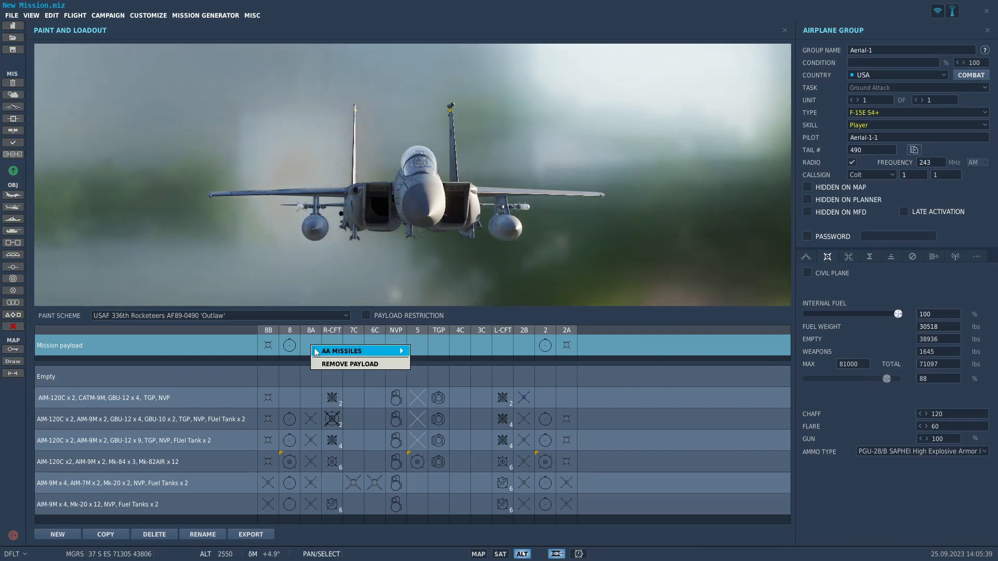
mouse_move(364, 351)
left_click(463, 393)
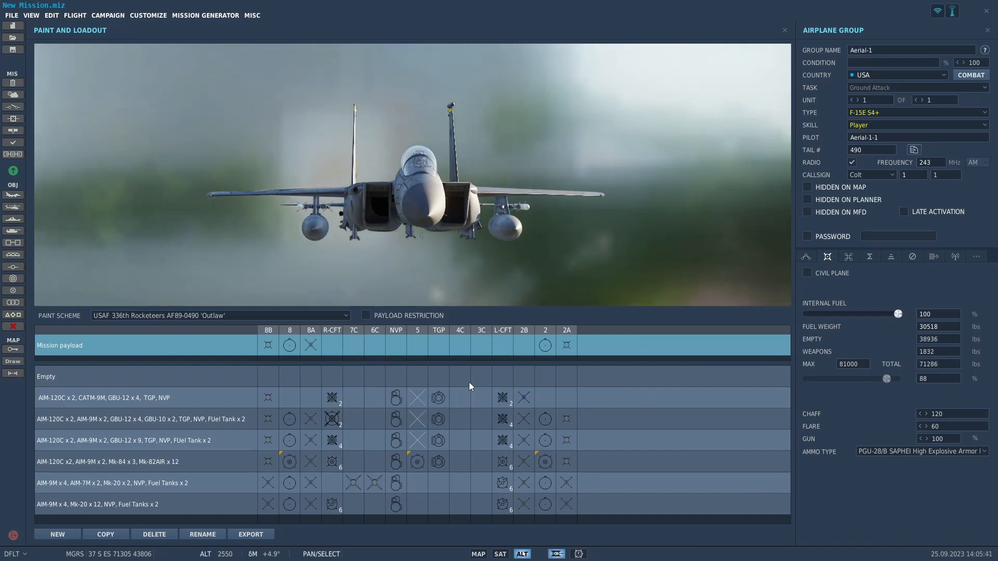
right_click(521, 347)
mouse_move(586, 355)
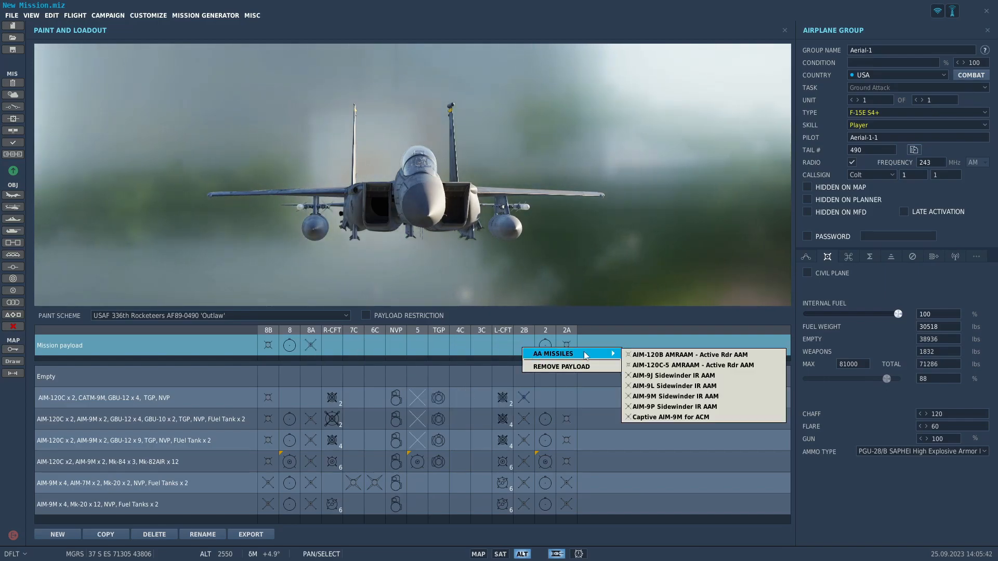
left_click(675, 396)
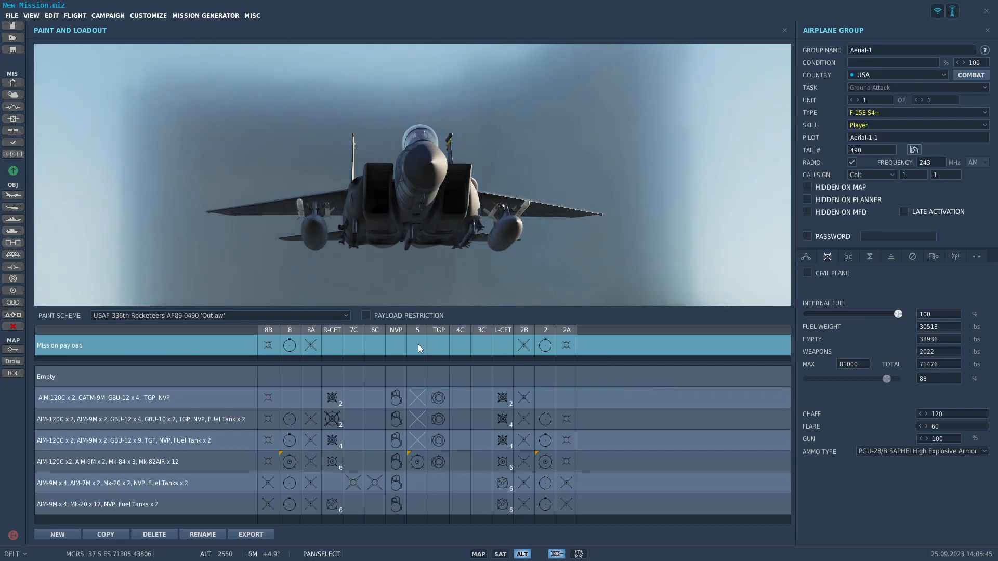
Remove the pylon from station 5 of the mission payload.
right_click(418, 346)
left_click(444, 394)
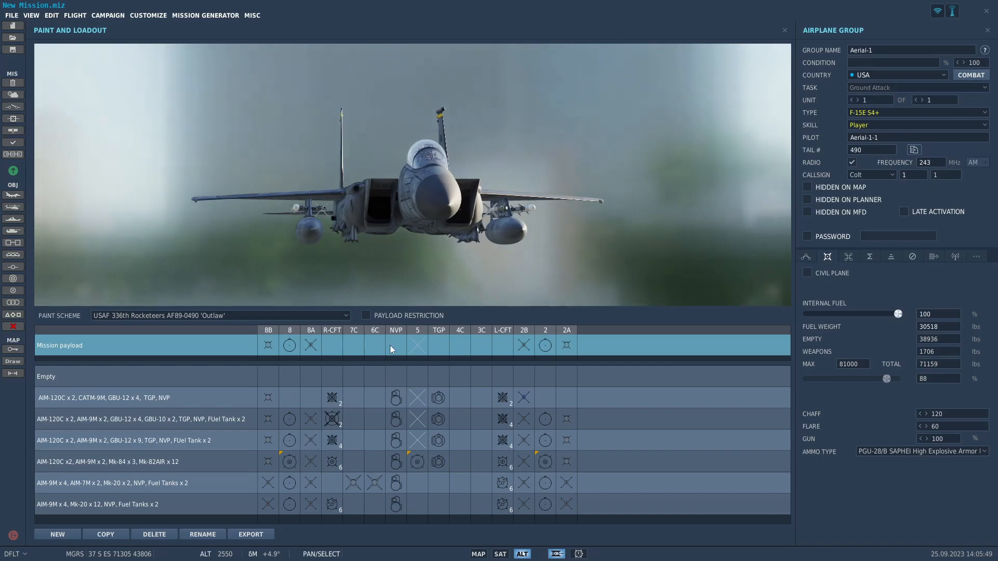
Fit the AN/AAQ-13 LANTIRN NAV POD on the NVP station and the AN/AAQ-14 LANTIRN TGT Pod on the TGP station.
right_click(396, 346)
mouse_move(399, 349)
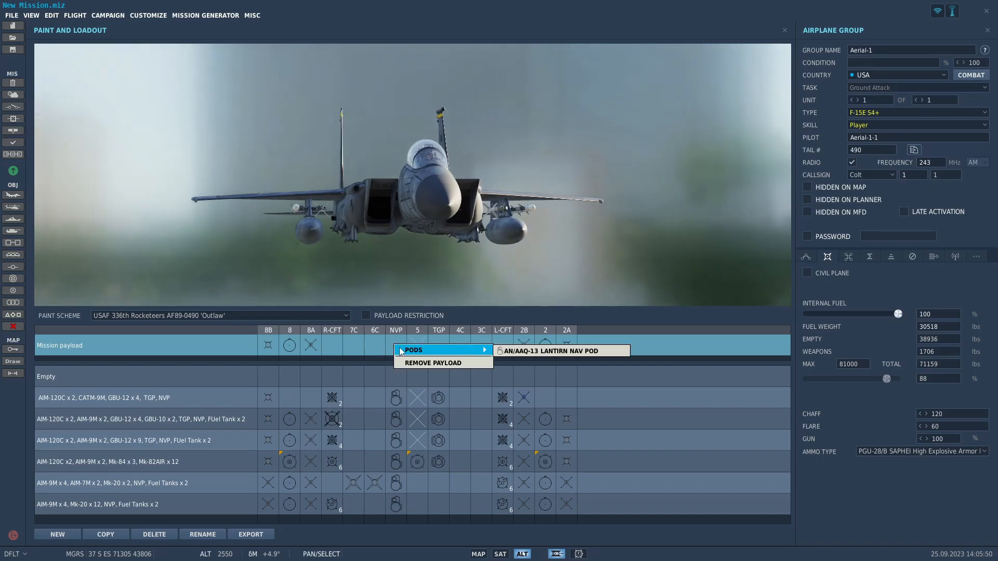
left_click(509, 350)
right_click(439, 345)
mouse_move(489, 351)
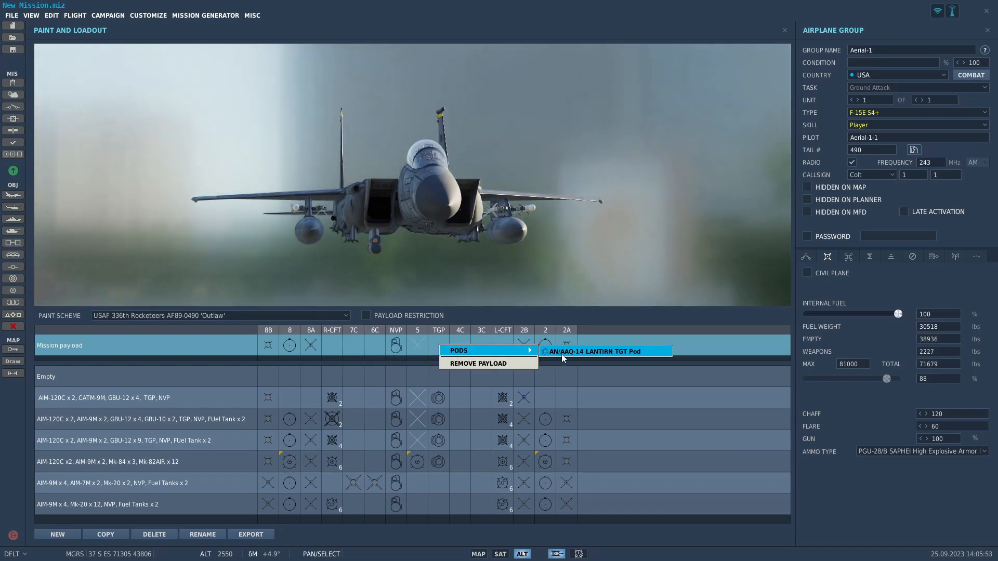
left_click(562, 353)
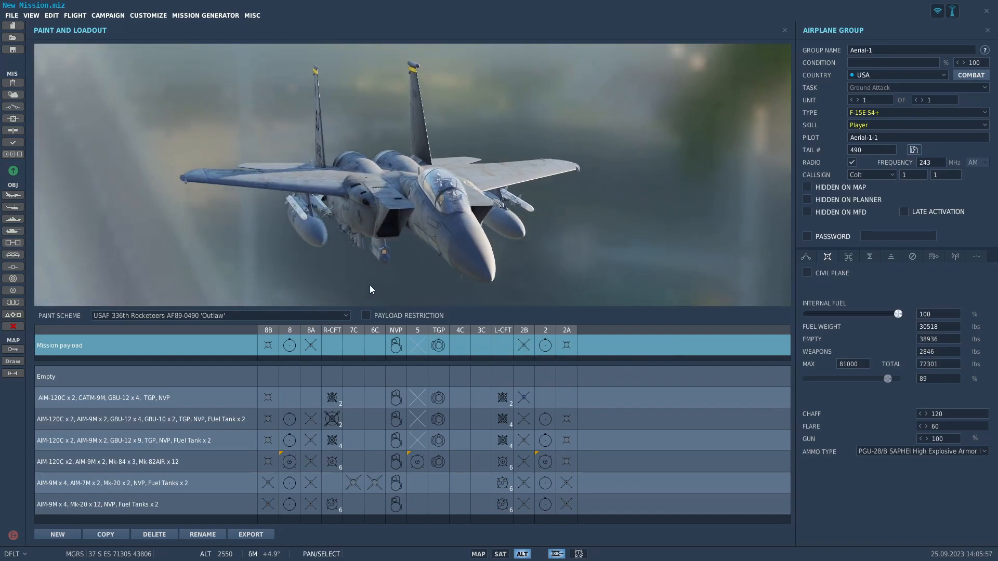
Load six BDU-50LD practice bombs on the R-CFT station of the mission payload.
right_click(330, 344)
mouse_move(338, 354)
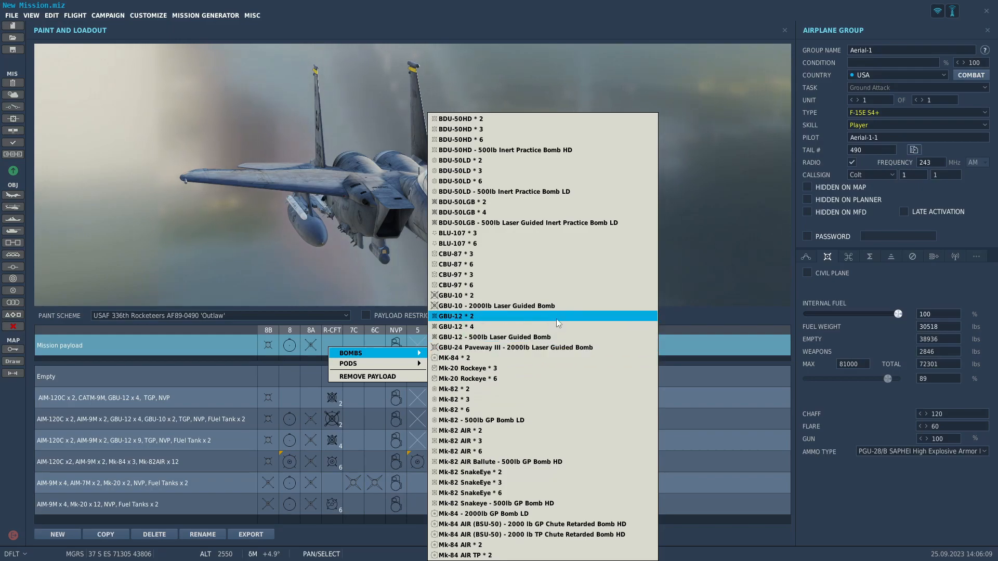
left_click(504, 181)
Load BLU-107 * 6 on the R-CFT and L-CFT stations of the mission payload and close the loadout view.
right_click(332, 349)
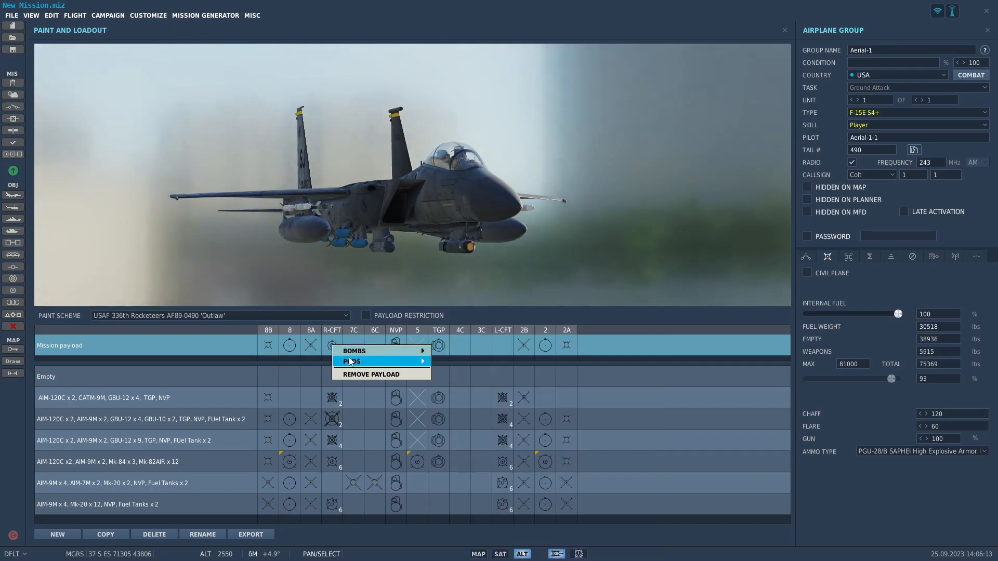
mouse_move(352, 354)
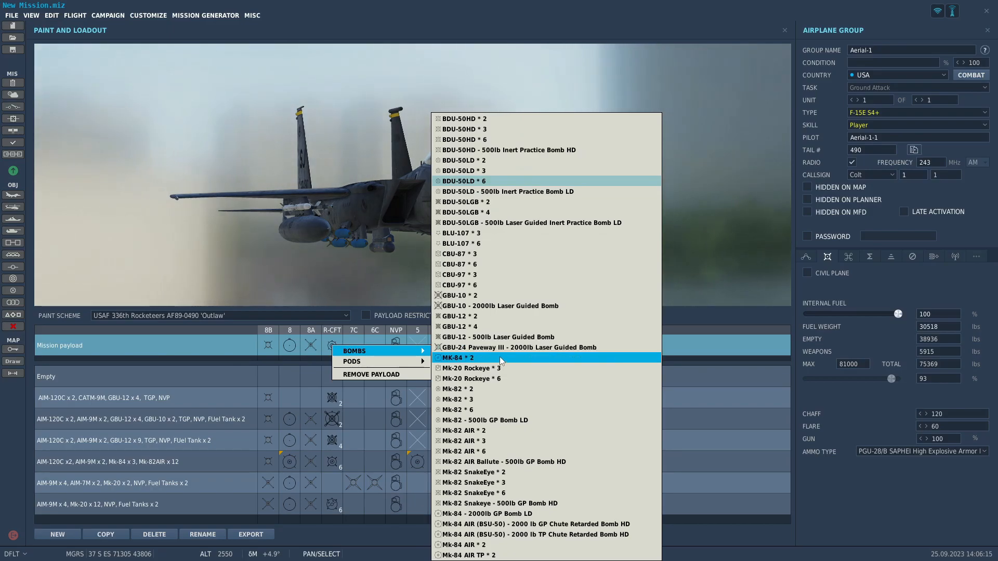
left_click(493, 243)
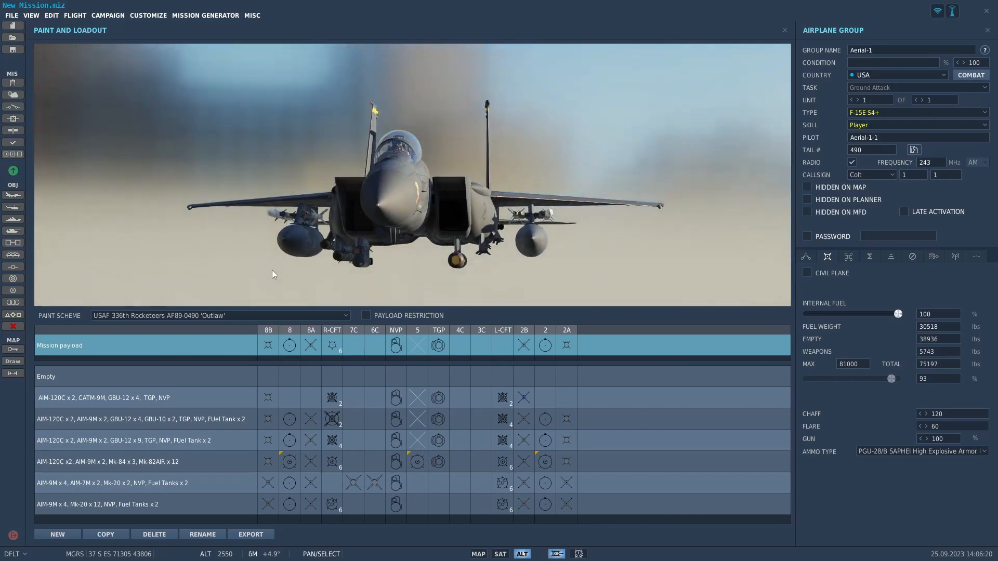
left_click(509, 354)
mouse_move(546, 351)
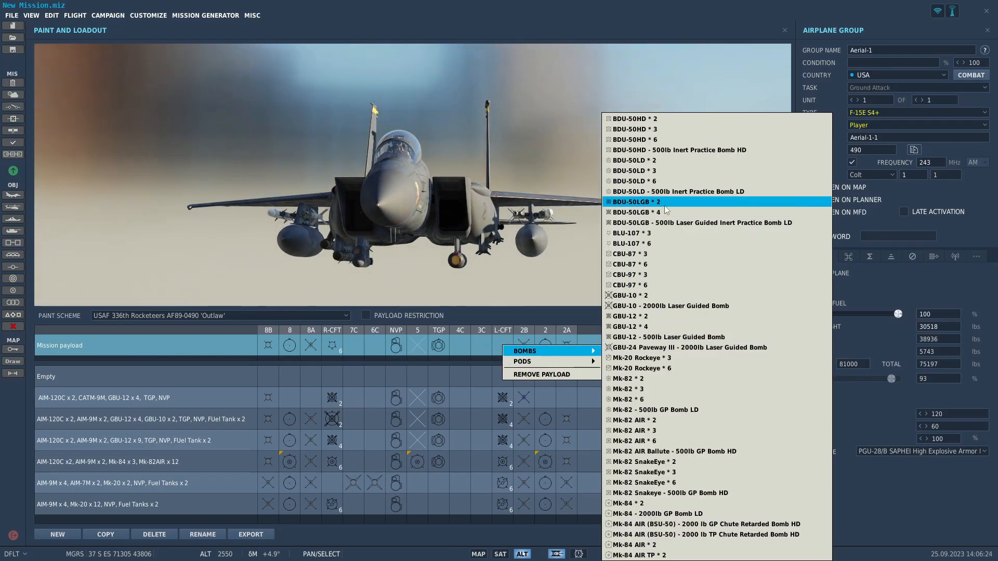
left_click(663, 244)
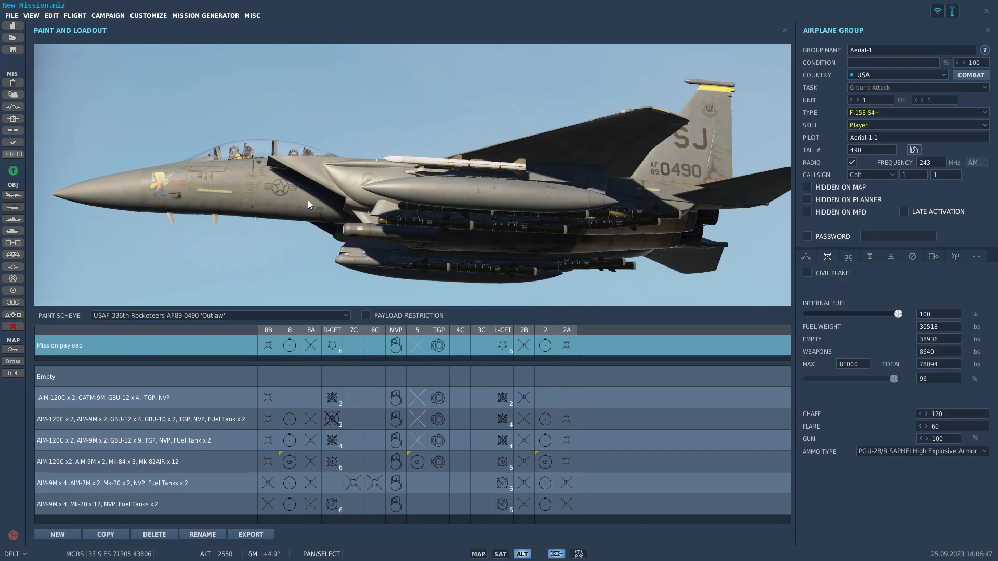
left_click_drag(258, 180, 482, 211)
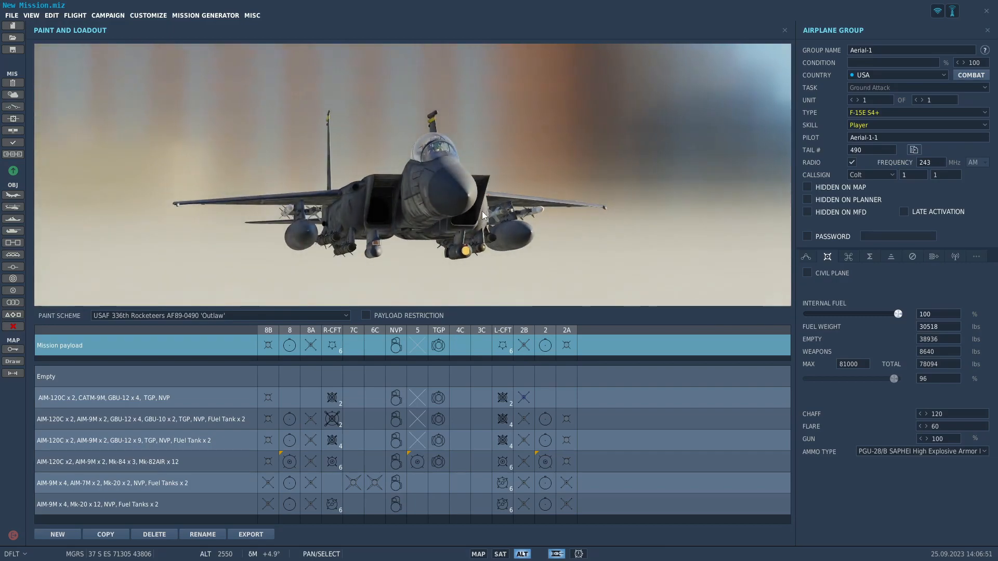
mouse_move(481, 211)
left_mouse_down()
mouse_move(442, 223)
mouse_move(397, 215)
mouse_move(417, 173)
mouse_move(513, 163)
mouse_move(354, 229)
mouse_move(420, 239)
mouse_move(420, 264)
mouse_move(183, 252)
mouse_move(313, 279)
mouse_move(234, 252)
mouse_move(482, 258)
mouse_move(352, 210)
mouse_move(712, 209)
mouse_move(557, 198)
left_mouse_up()
left_click(785, 30)
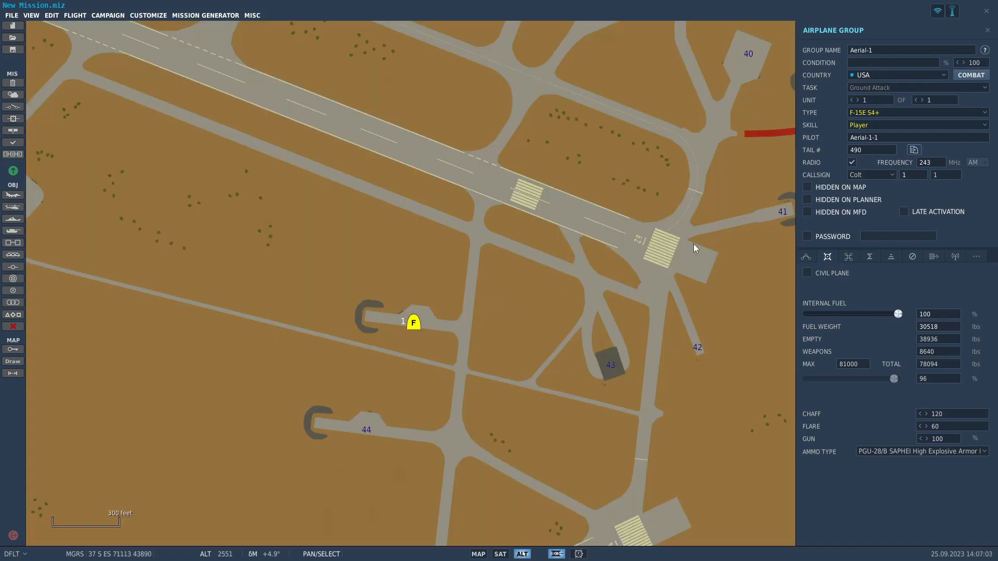
Increase the Aerial-1 group to two F-15E S4+ aircraft at the H3 ramp.
scroll(728, 237, "up", 5)
scroll(403, 298, "down", 6)
left_click_drag(555, 290, 688, 227)
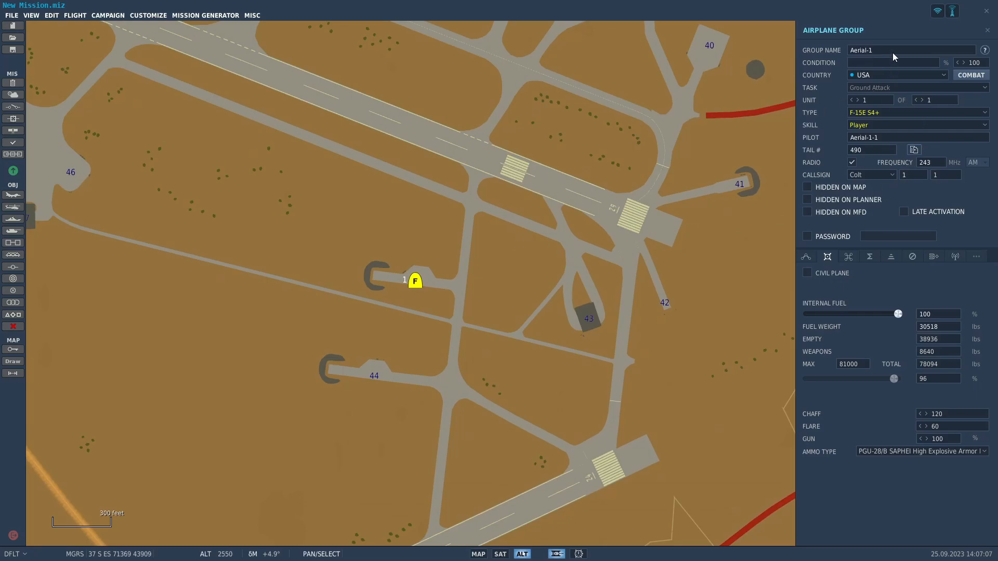
left_click(922, 100)
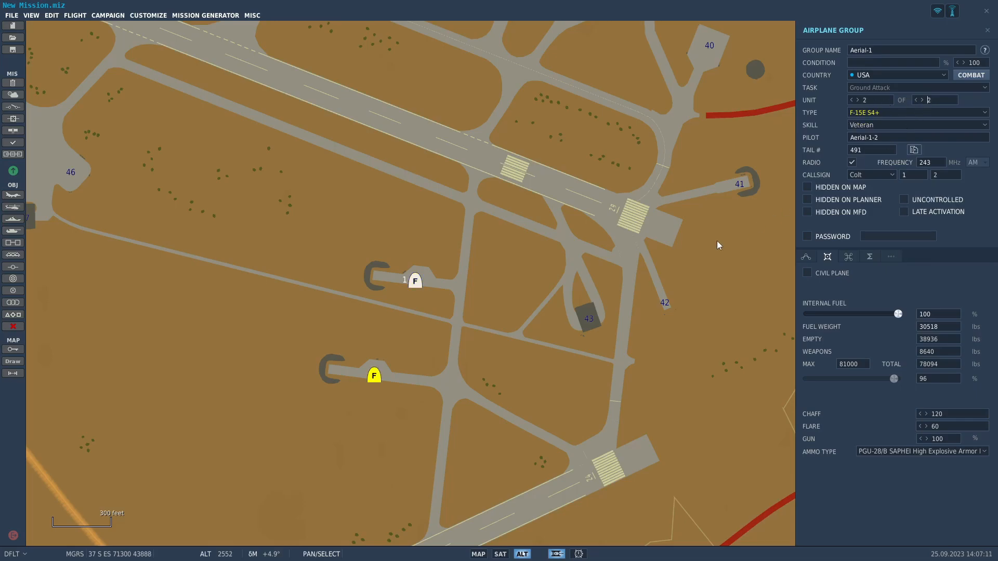
scroll(373, 385, "up", 2)
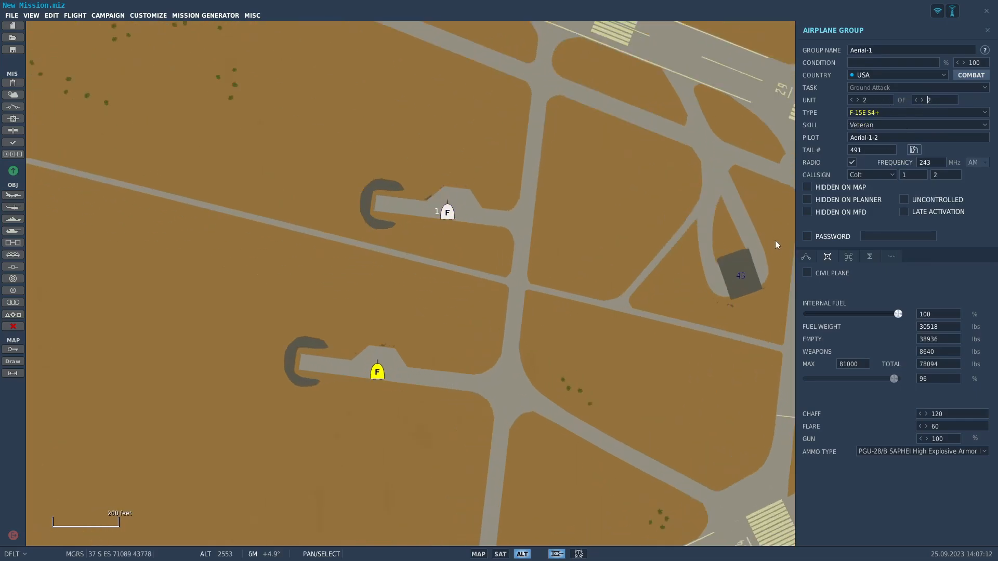
Give the wingman the USAF 336th Rocketeers AF89 Low Vis Combat paint scheme and tail number 501.
left_click(827, 256)
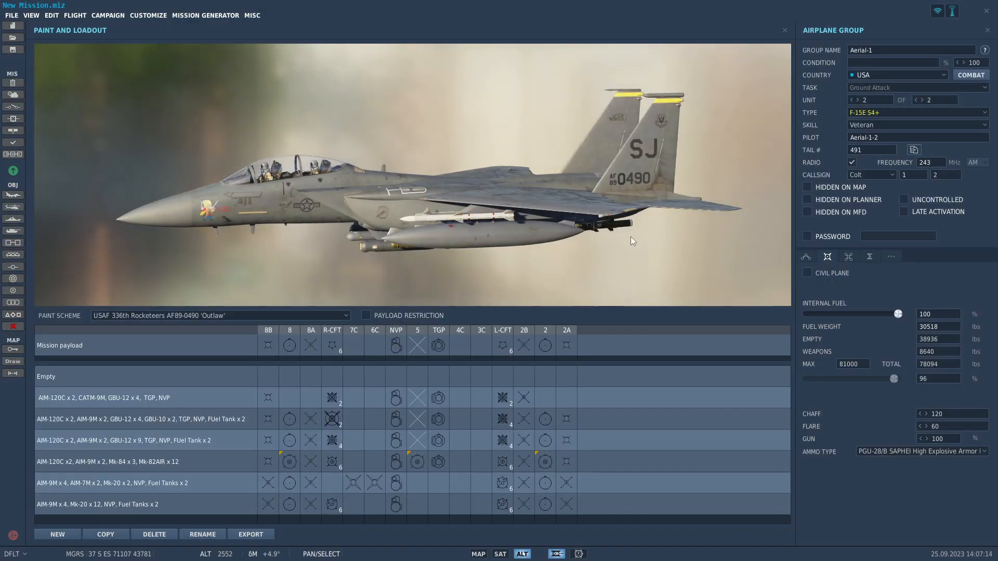
left_click(206, 316)
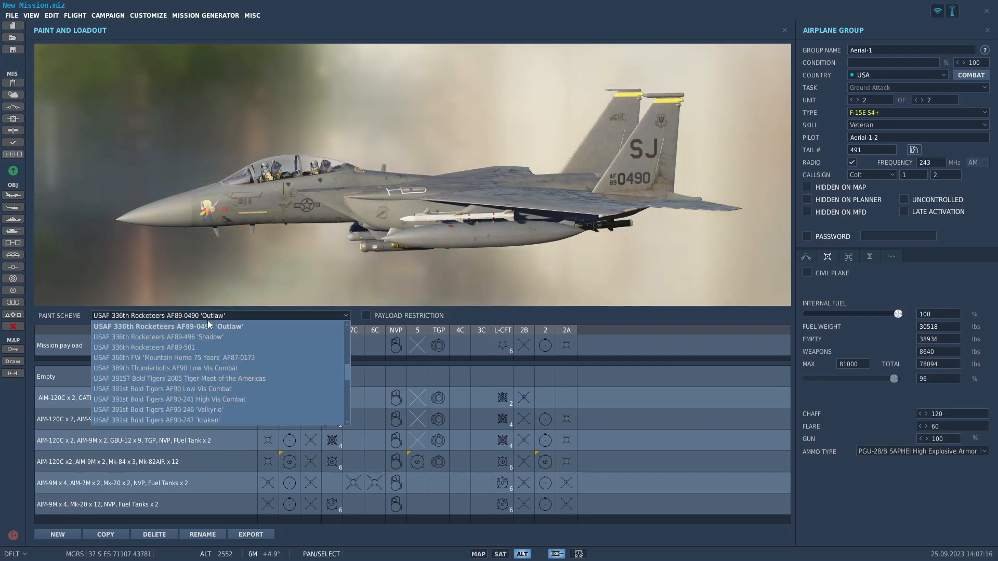
left_click(236, 347)
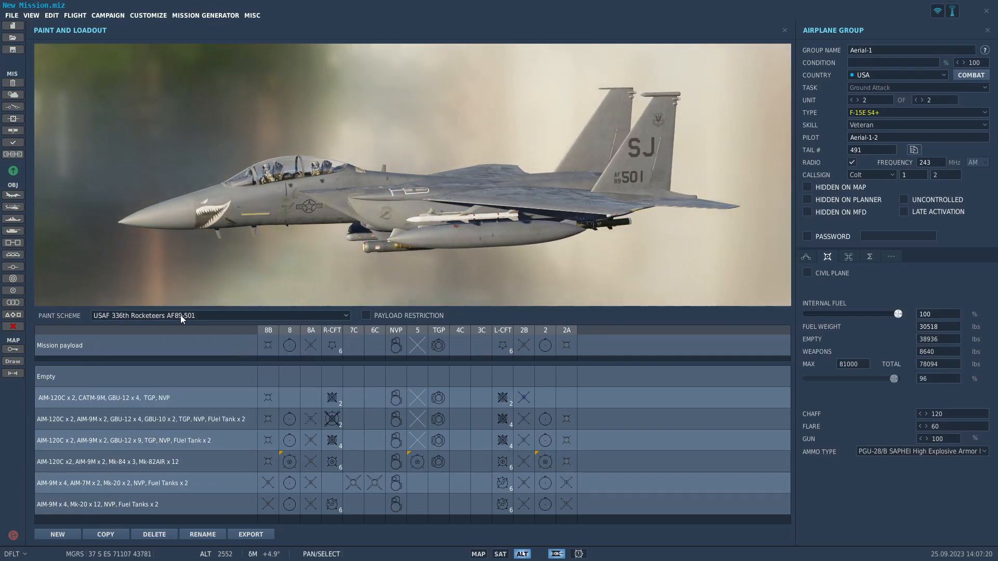
left_click(181, 315)
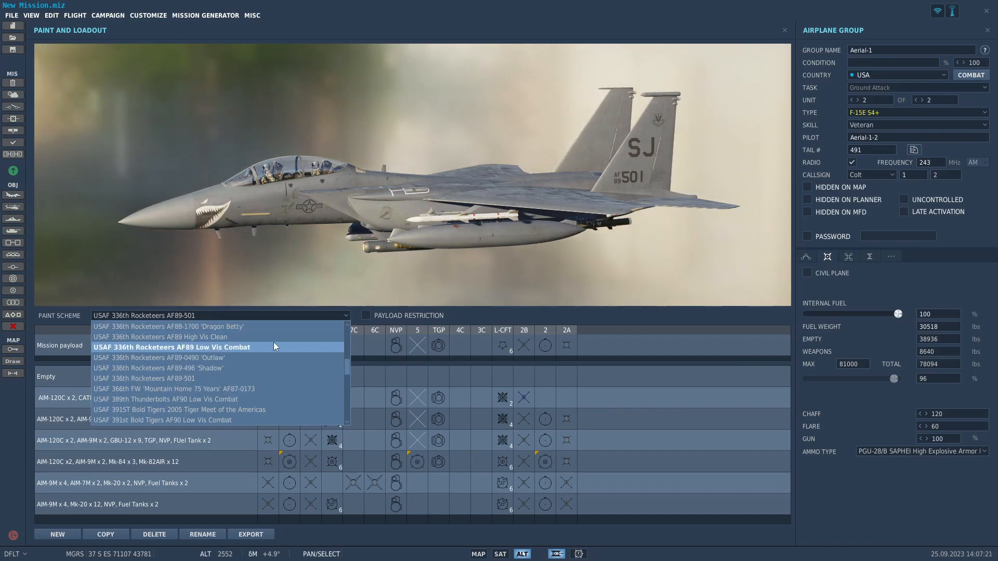
left_click(273, 346)
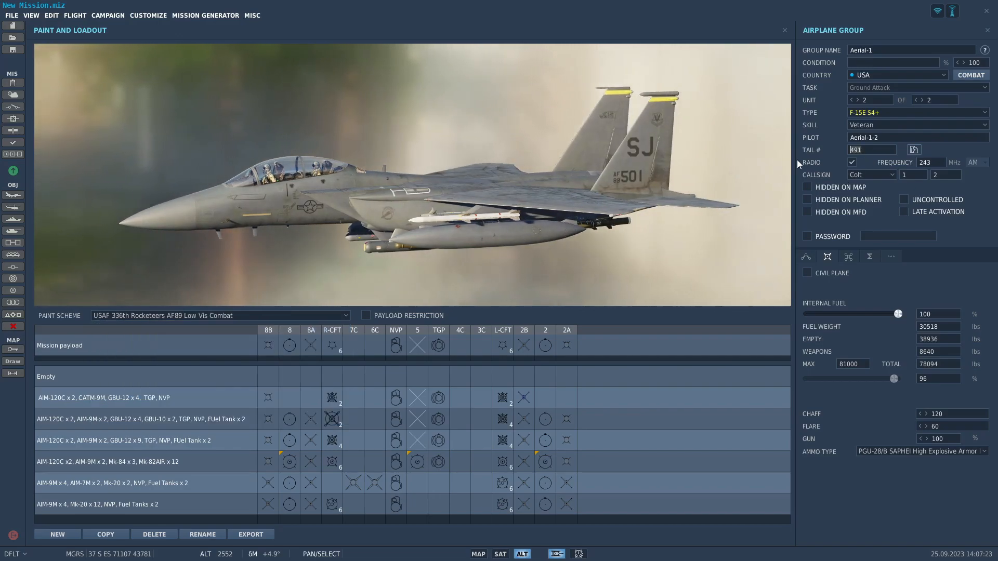
type("501")
left_click_drag(276, 209, 317, 223)
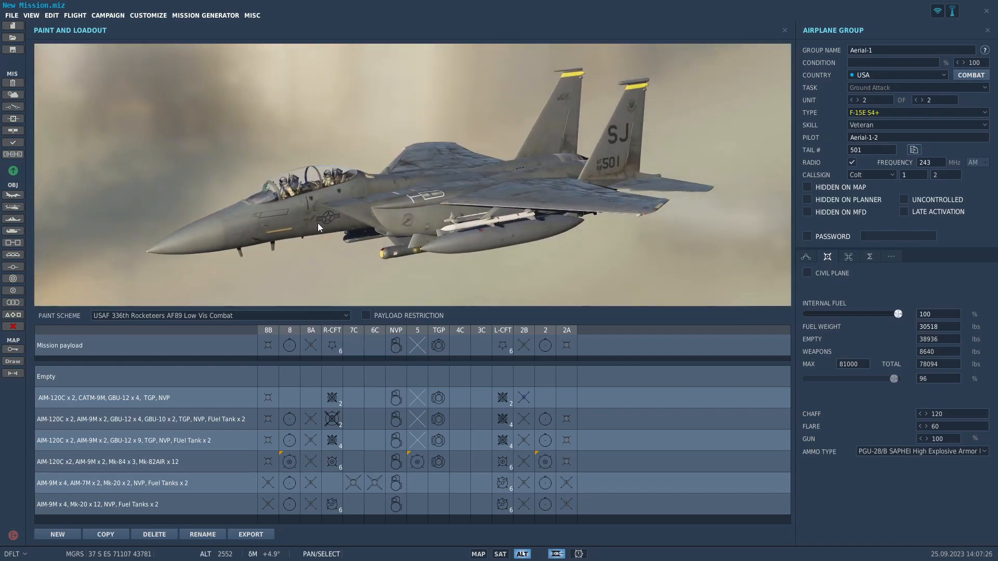
left_click(785, 30)
Add waypoint 1 at At Tanf to the flight's route and enter an altitude of 0 feet.
scroll(446, 289, "down", 4)
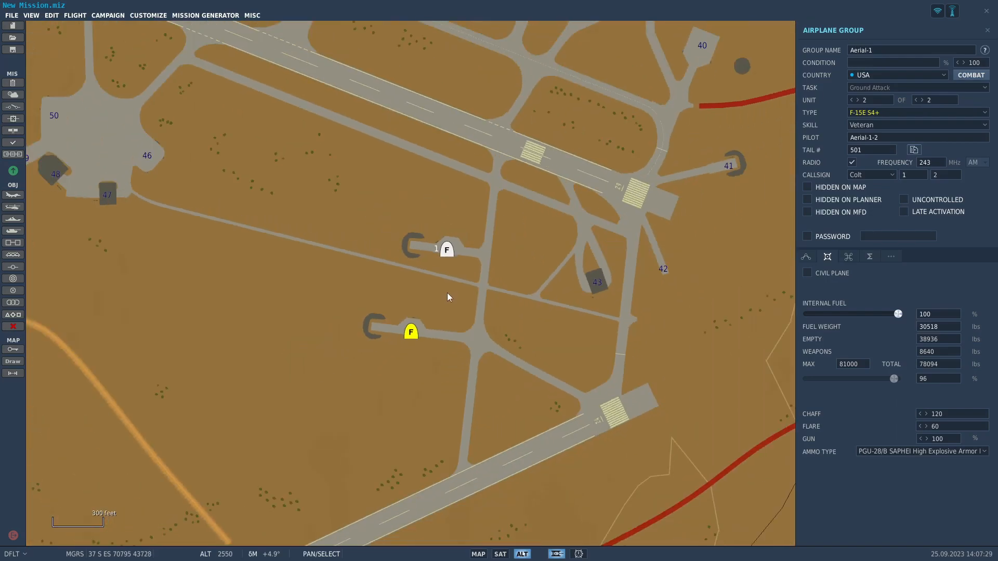
left_click(806, 258)
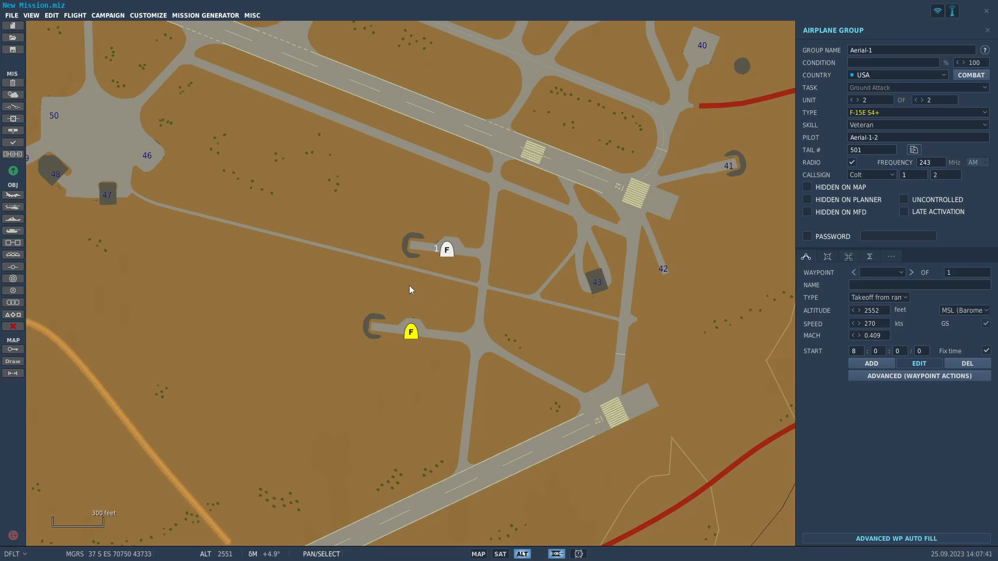
left_click(454, 242)
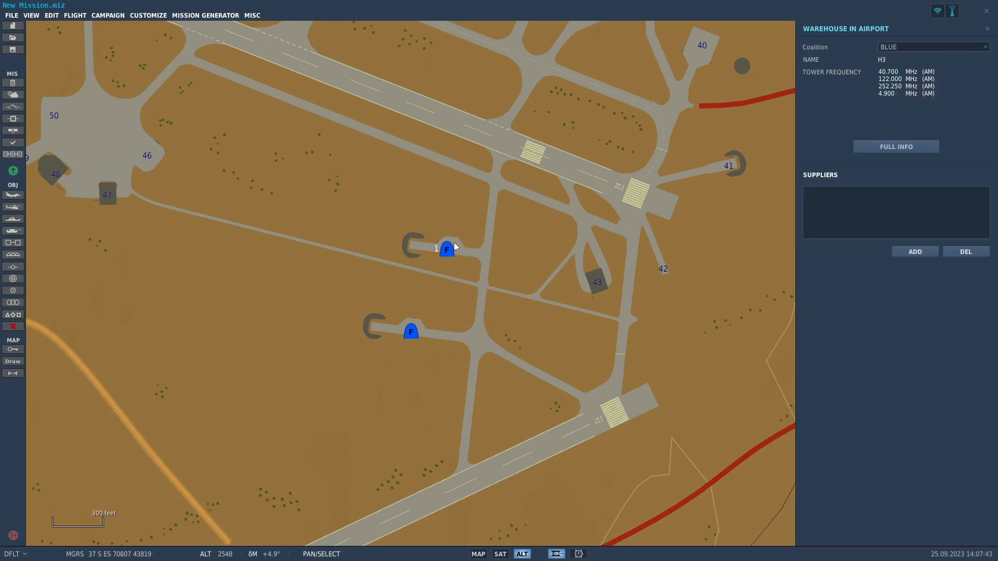
left_click(448, 249)
left_click(871, 363)
scroll(466, 337, "down", 3)
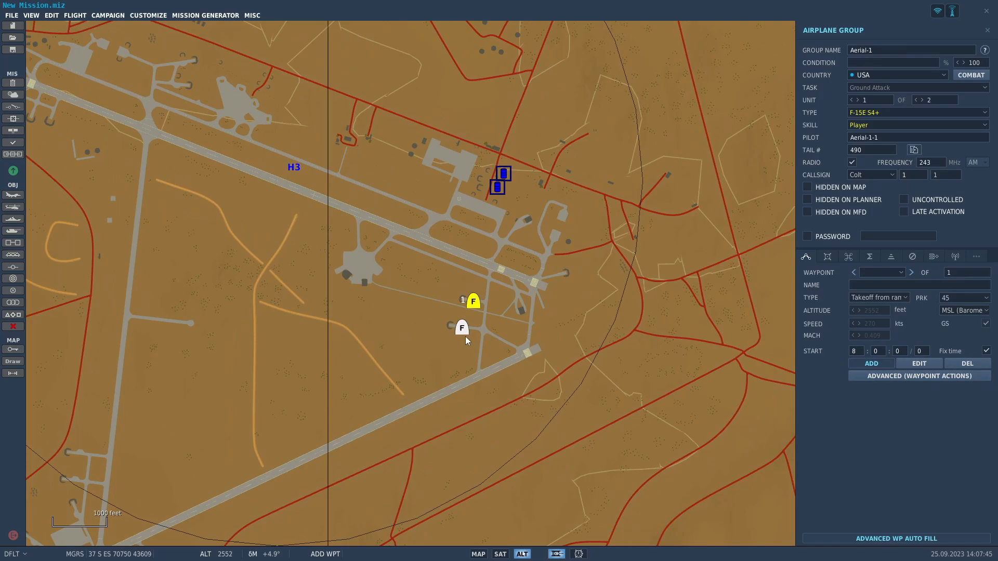
scroll(466, 341, "down", 10)
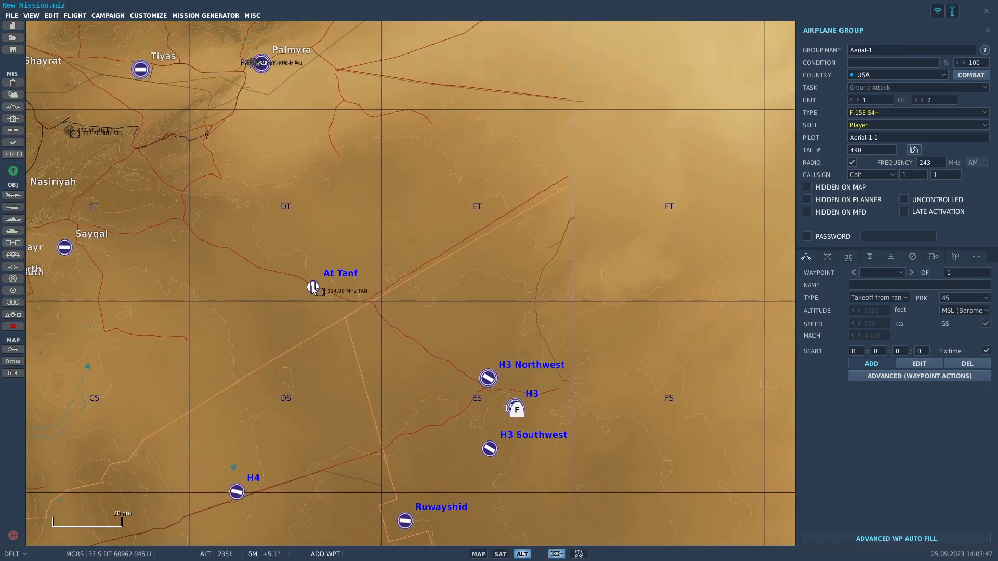
left_click(313, 287)
type("0")
left_click(899, 424)
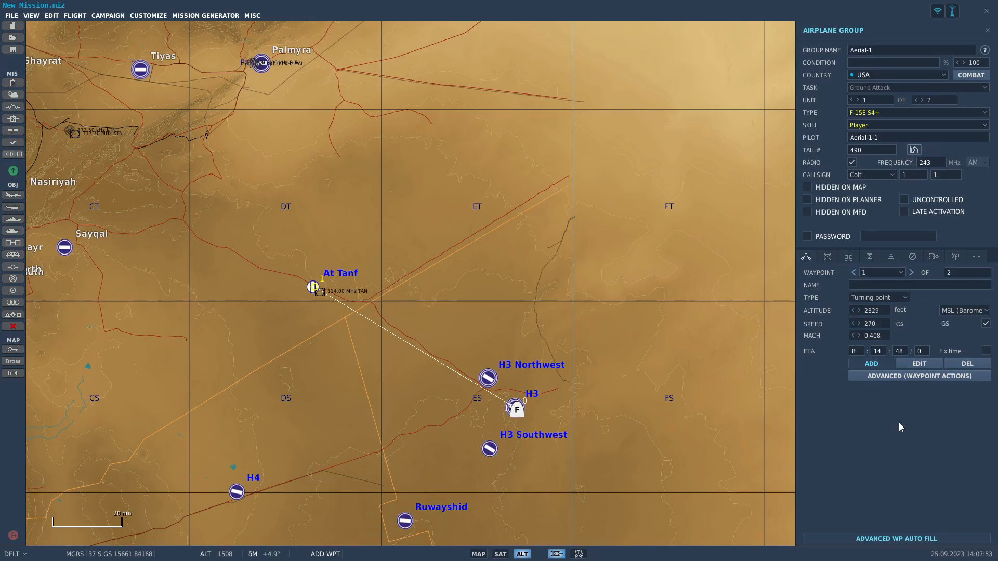
Add waypoint 2 on the An Nasiriyah runway and enter an altitude of 0 feet.
right_click_drag(253, 323, 538, 389)
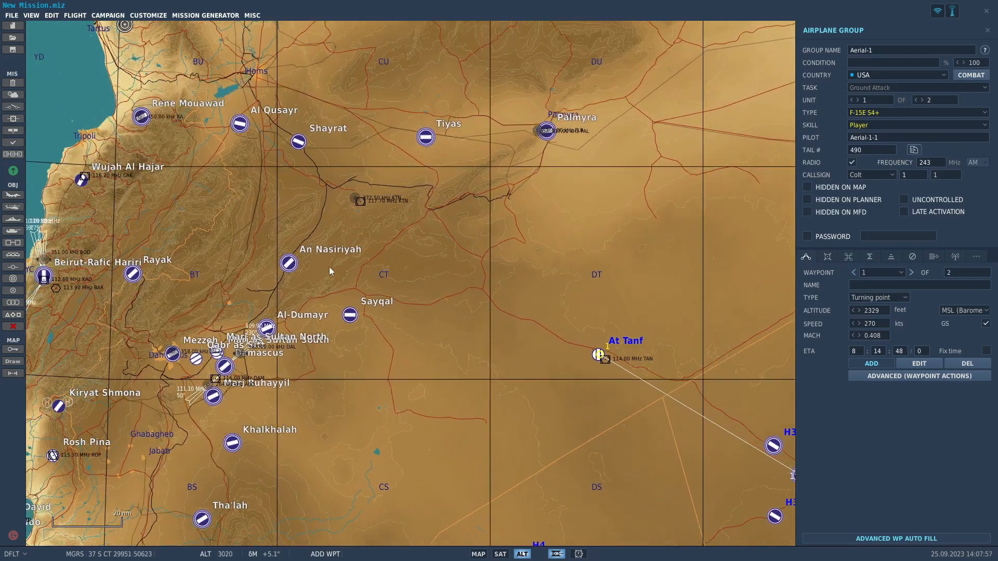
scroll(316, 263, "up", 7)
scroll(232, 300, "up", 4)
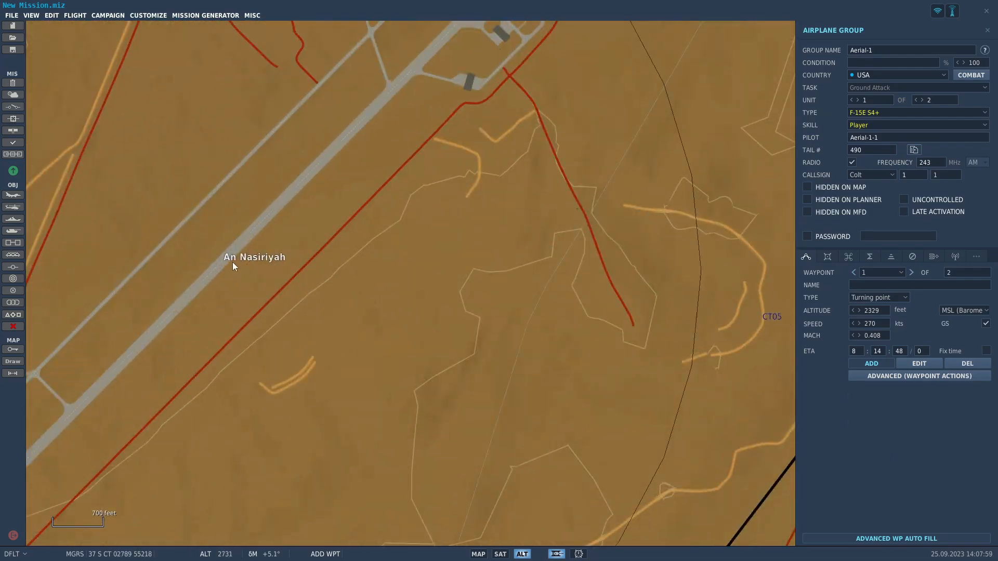
scroll(229, 257, "down", 2)
left_click(231, 254)
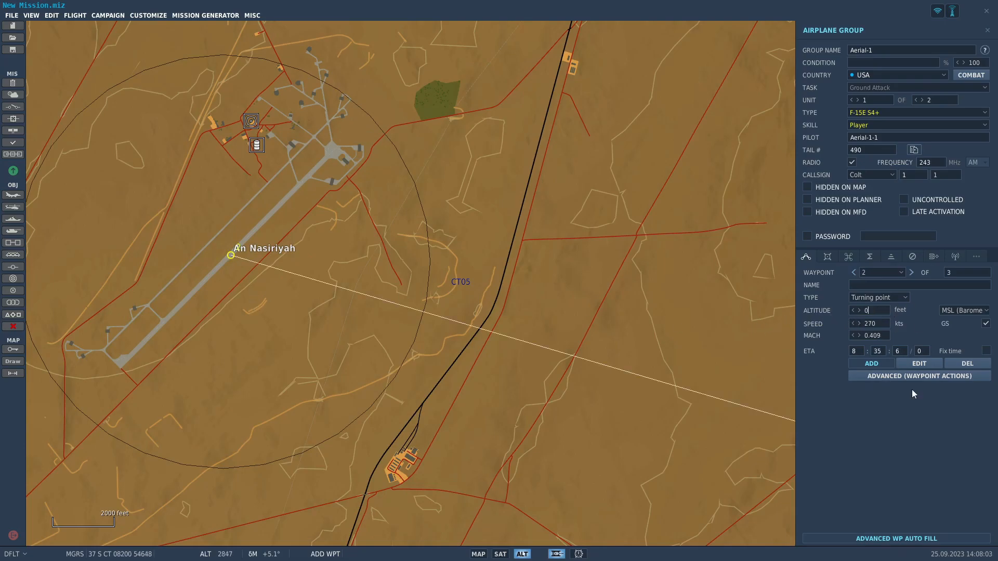
left_click(903, 299)
left_click(904, 301)
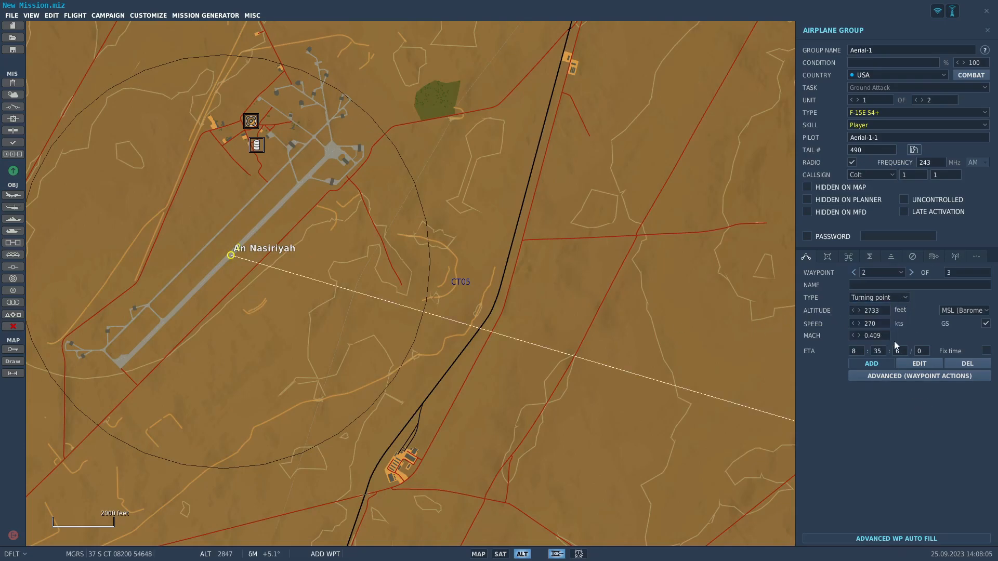
Move waypoint 2 northeast of An Nasiriyah, just southwest of the KTN beacon, and lower its altitude to 2641 feet.
left_click(924, 363)
scroll(256, 266, "down", 2)
left_click_drag(245, 261, 446, 173)
scroll(419, 330, "down", 3)
scroll(460, 342, "down", 3)
scroll(508, 383, "down", 3)
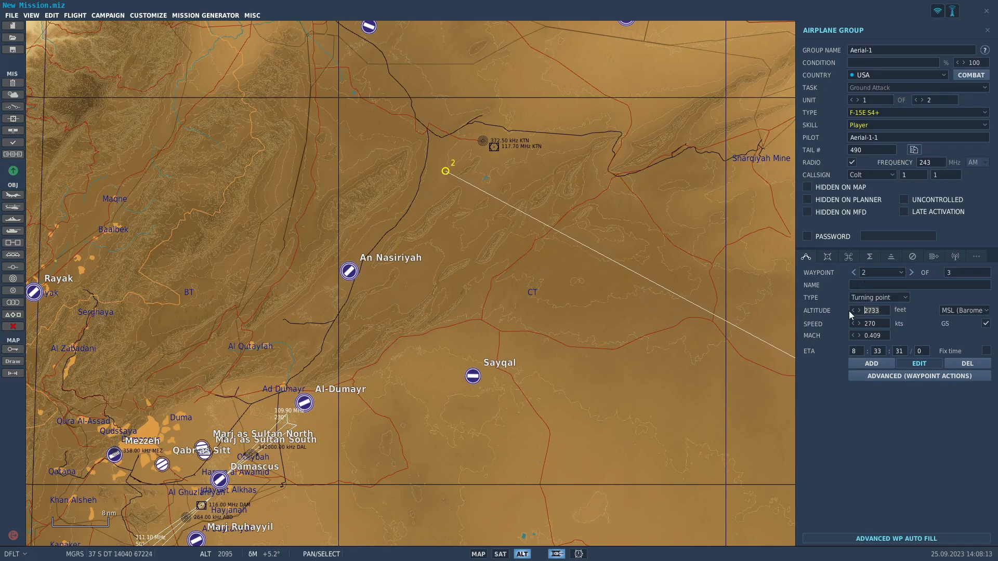
left_click(910, 408)
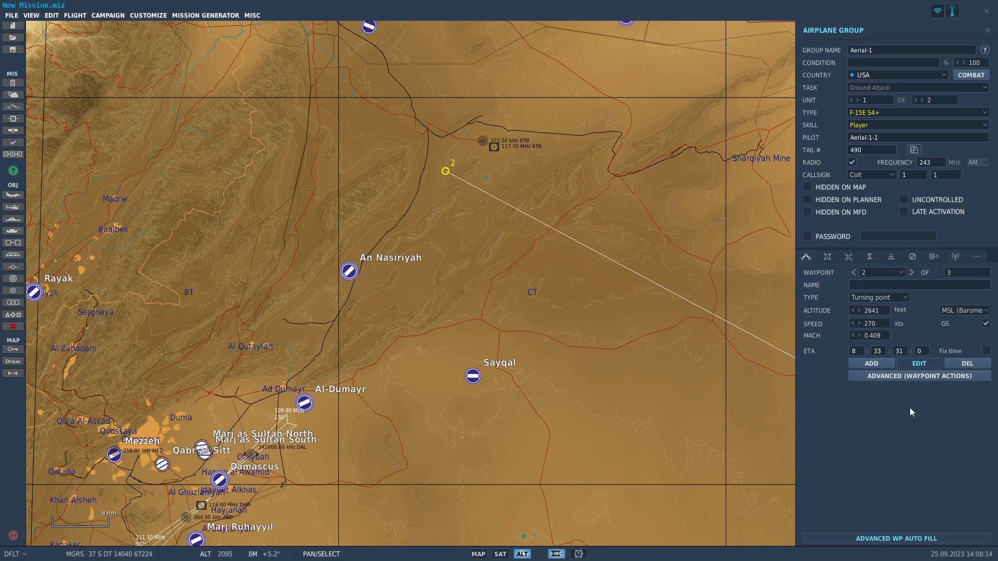
Add an advanced action to waypoint 2 with type Perform Task and action Bombing.
left_click(886, 374)
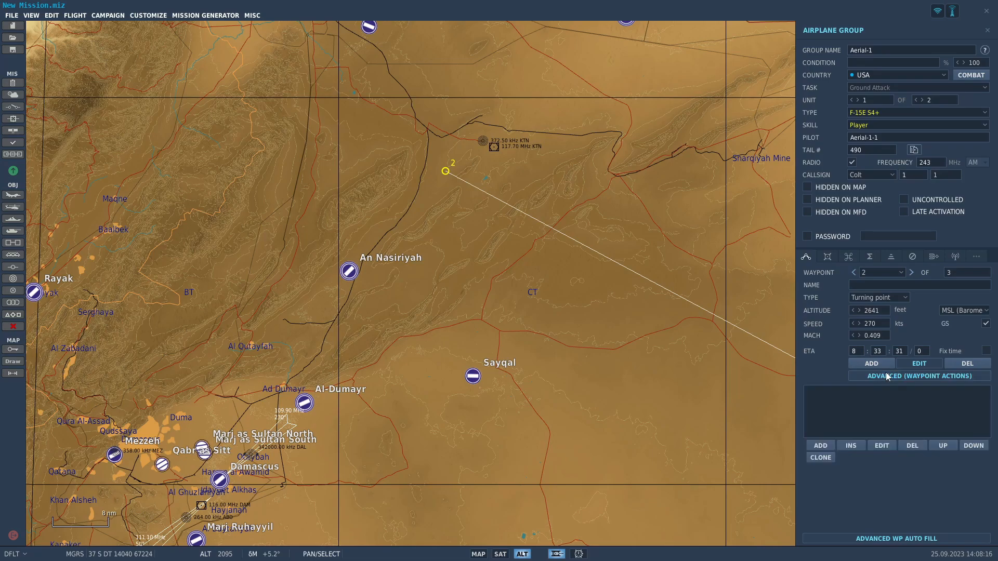
left_click(820, 445)
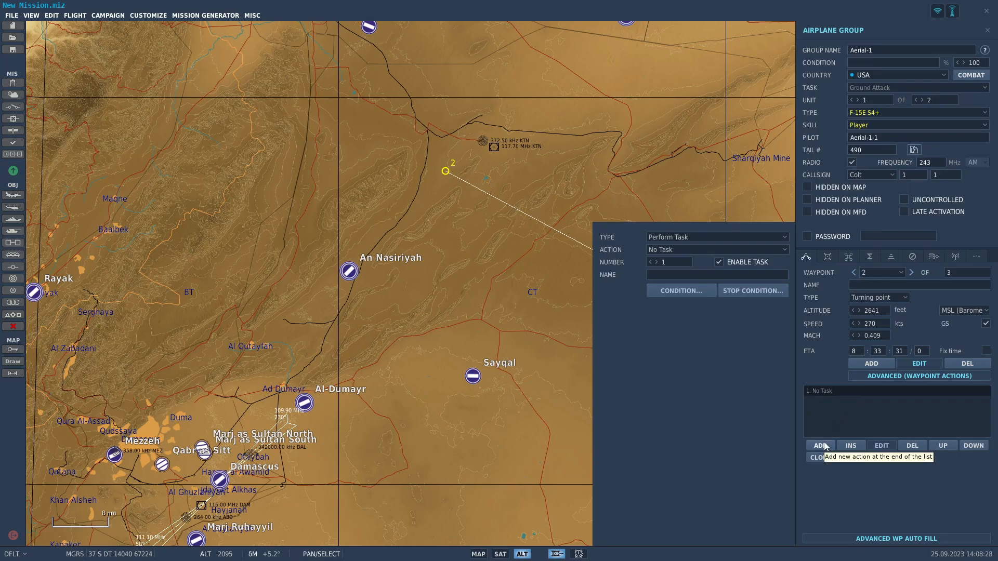
left_click(685, 251)
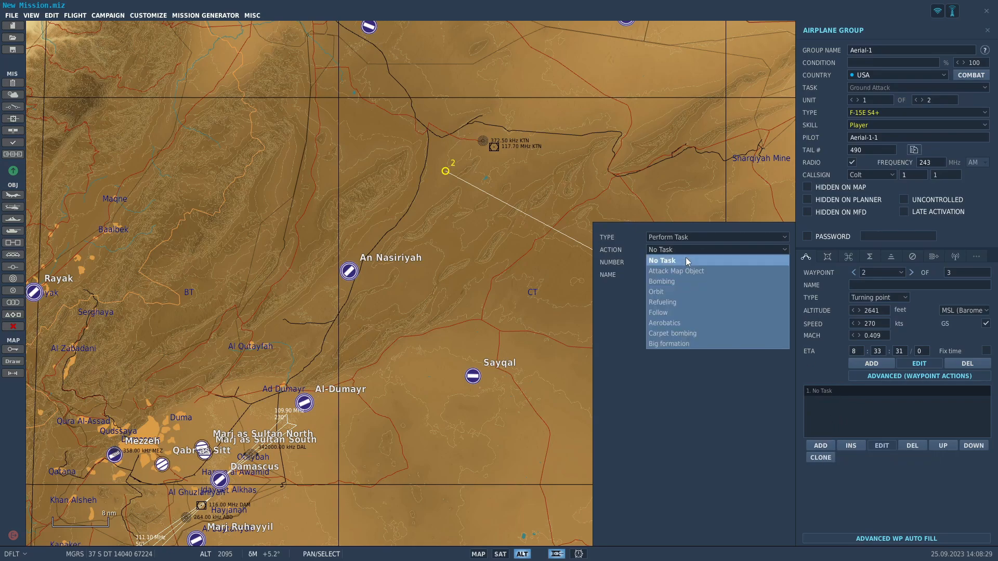
left_click(686, 246)
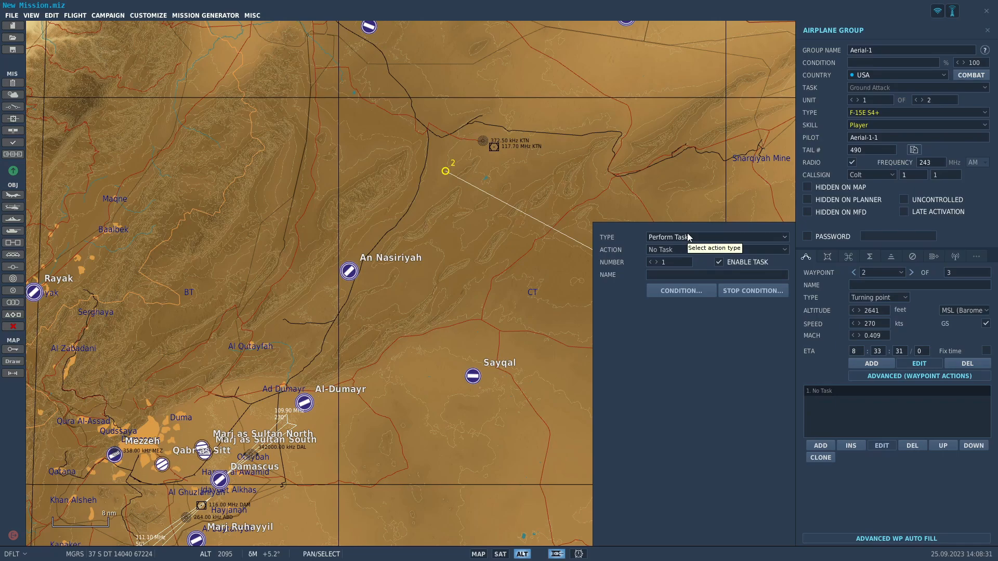
left_click(697, 250)
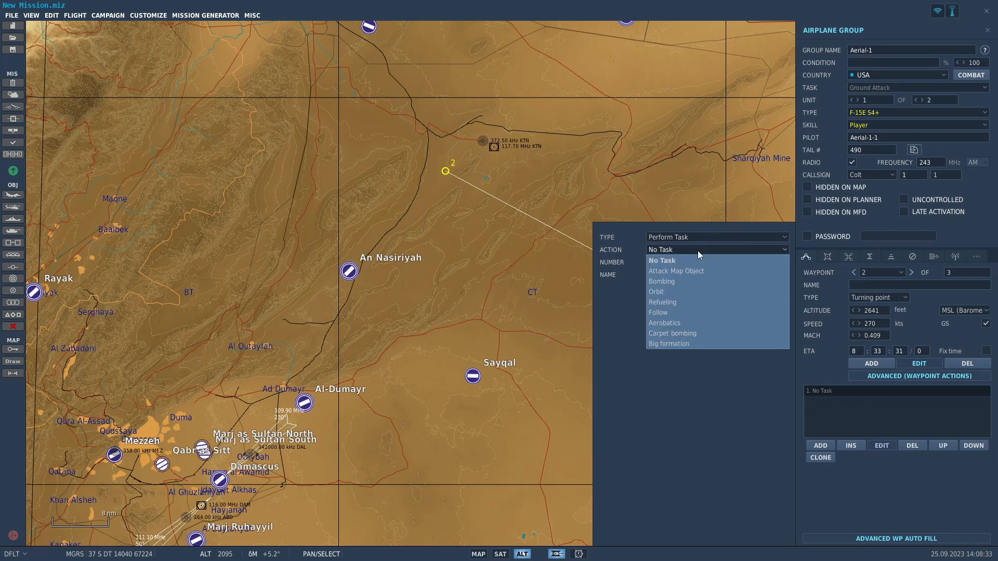
left_click(695, 282)
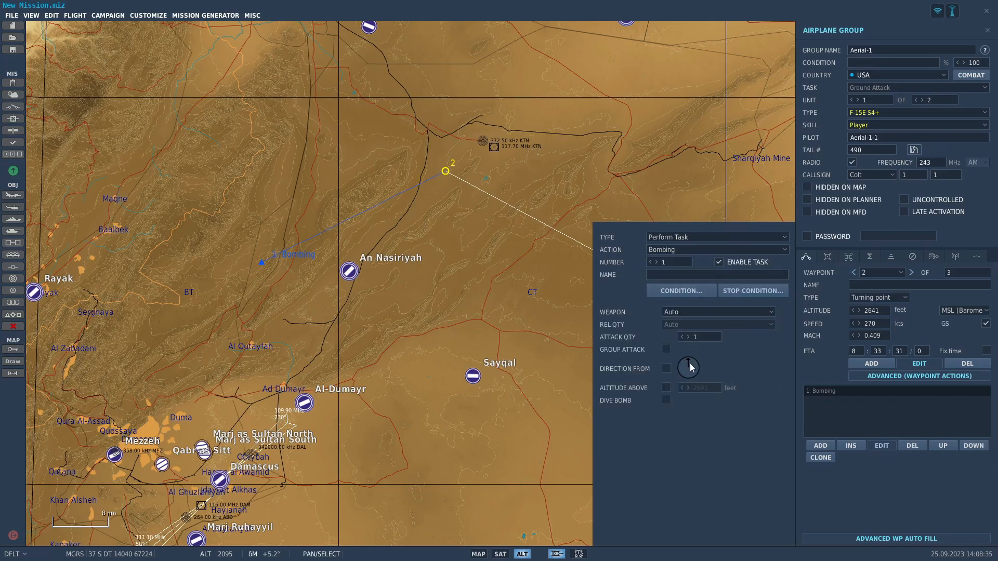
left_click(822, 447)
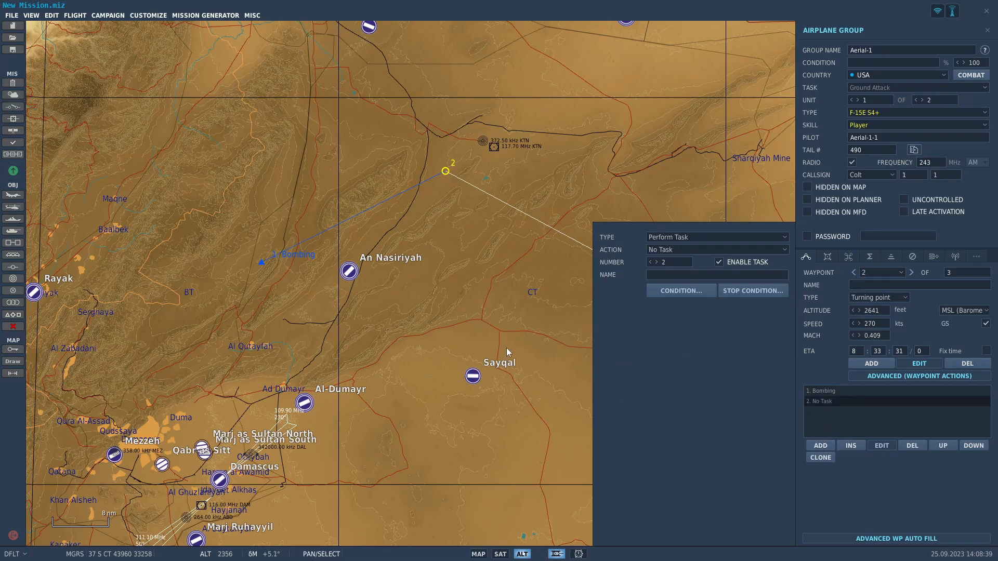
left_click(911, 446)
left_click(858, 423)
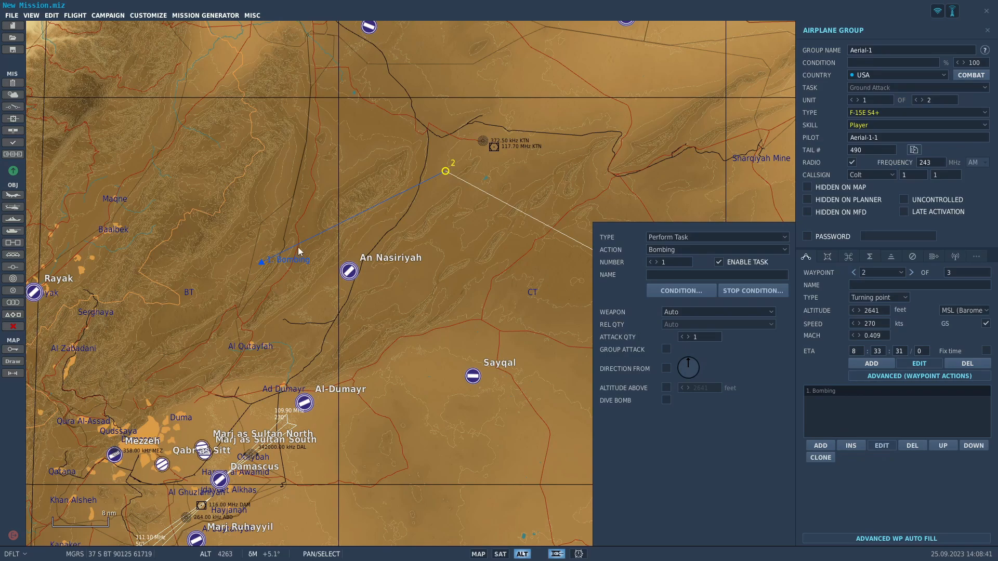
Move the Bombing action's target point onto the An Nasiriyah runway.
scroll(300, 245, "up", 2)
scroll(394, 287, "up", 10)
left_click_drag(307, 279, 460, 221)
Set the coalition of the An Nasiriyah airfield to RED.
left_click(541, 219)
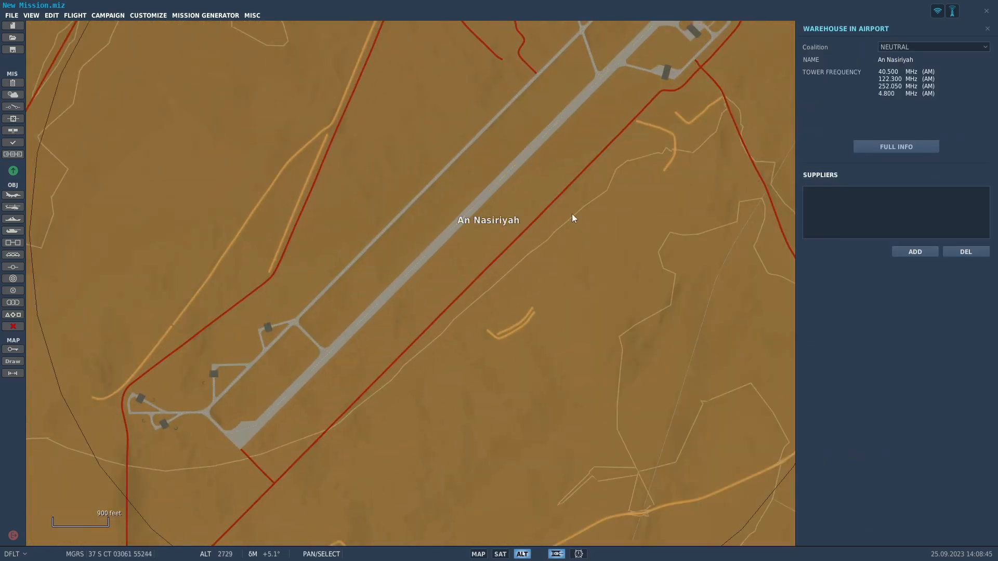
left_click(923, 48)
left_click(918, 80)
scroll(484, 209, "down", 8)
scroll(351, 356, "down", 3)
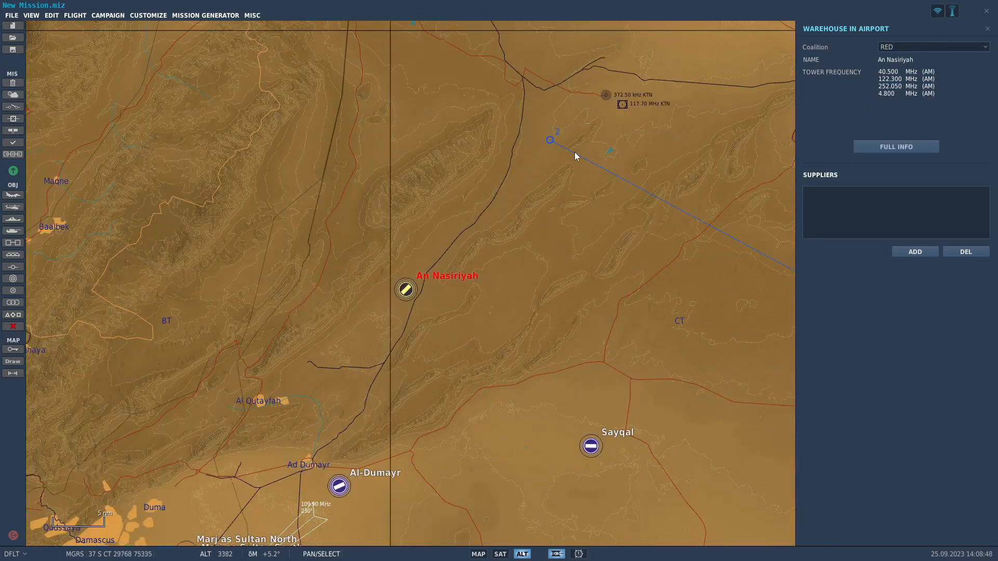
Open waypoint 2's Bombing action for editing and keep its weapon set to Auto.
left_click(551, 141)
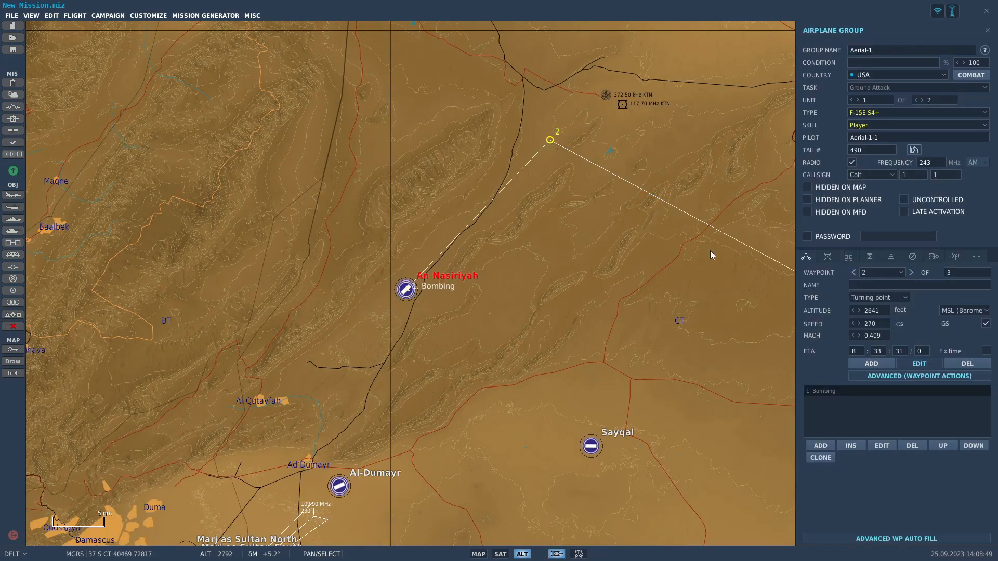
left_click(883, 446)
left_click(688, 313)
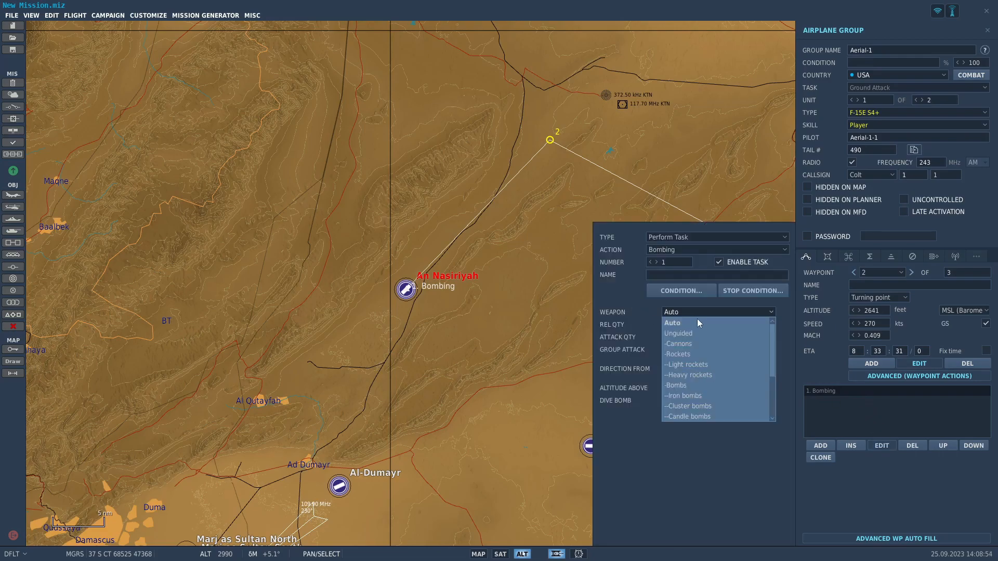
left_click(706, 323)
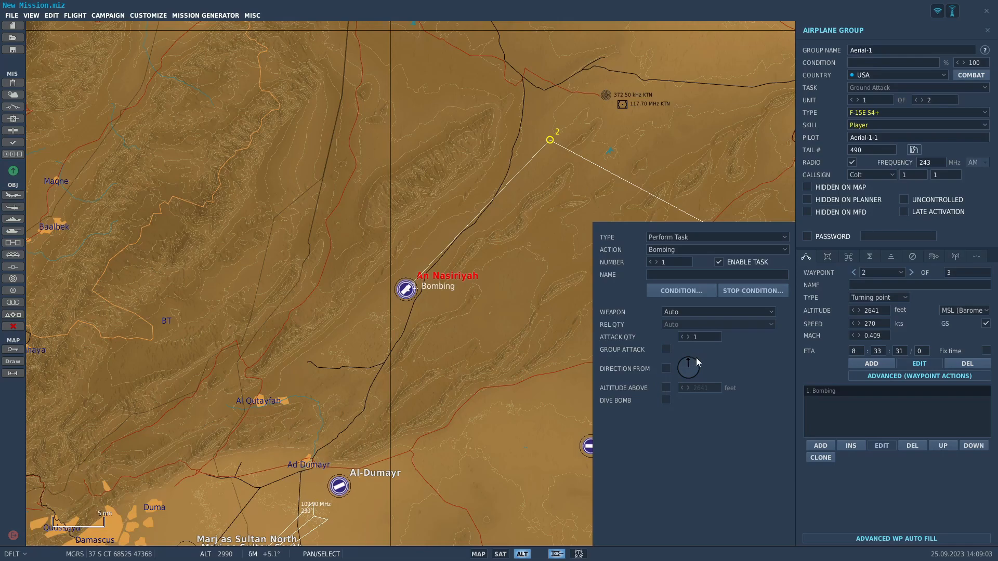
Enable Direction From for the Bombing action, keeping Altitude Above disabled.
scroll(410, 288, "up", 15)
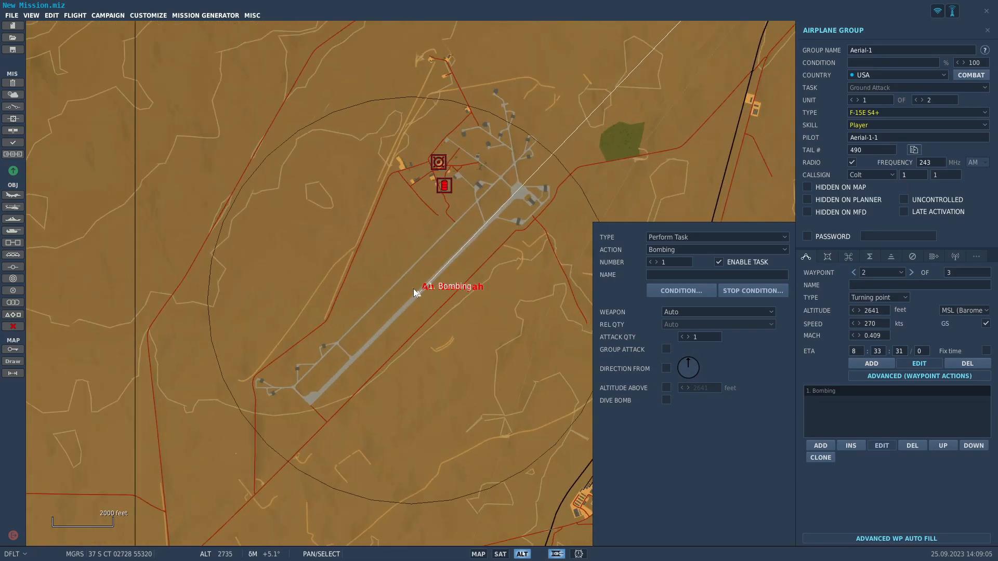
scroll(417, 298, "up", 3)
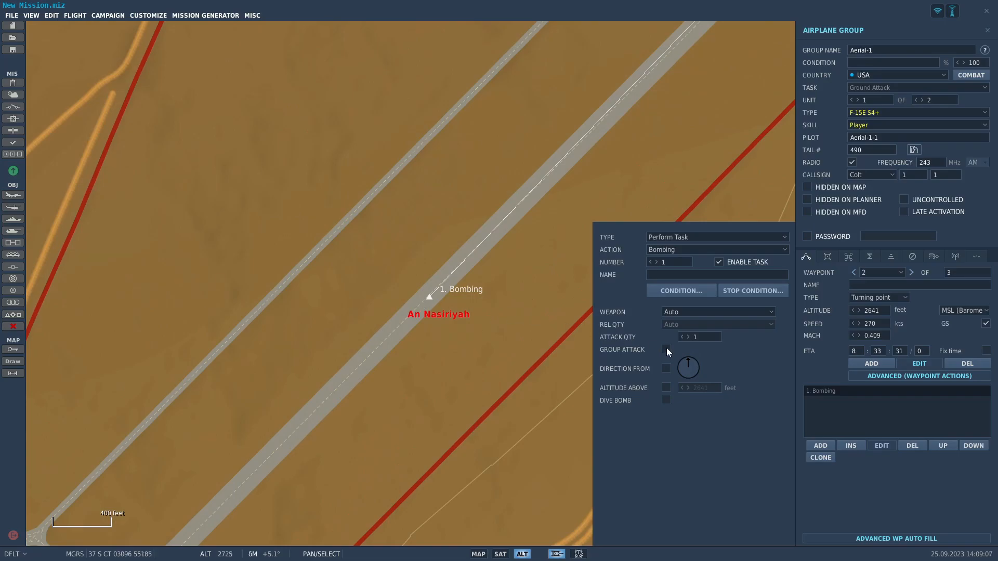
left_click(666, 368)
scroll(387, 261, "down", 6)
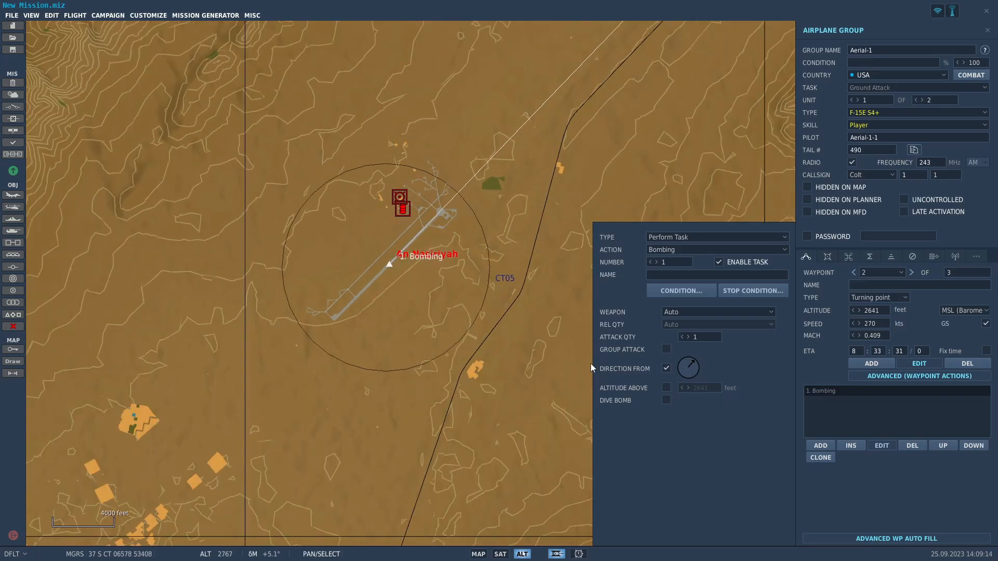
left_click(666, 387)
left_click(665, 389)
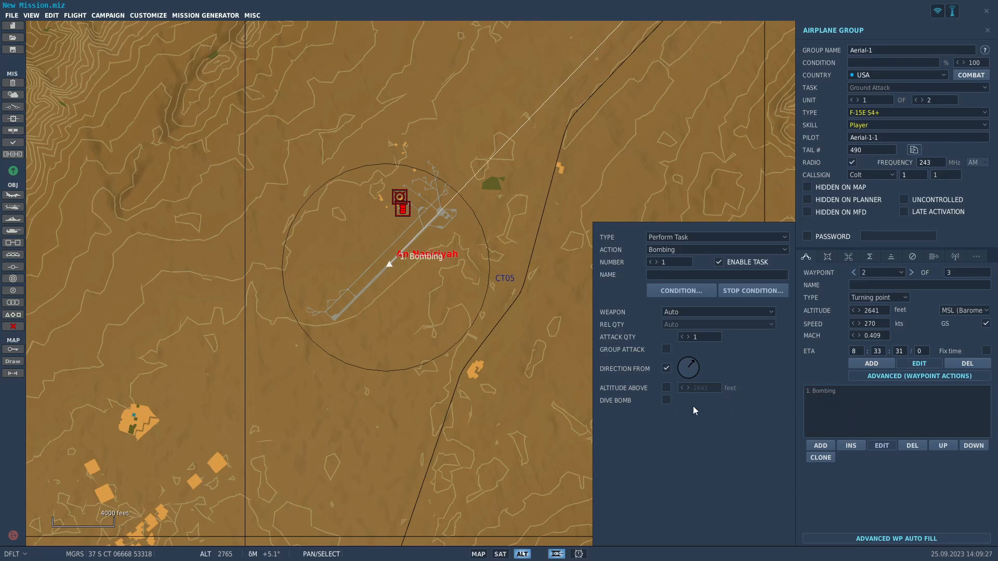
Add waypoint 3 on the An Nasiriyah runway at the bombing target point.
scroll(459, 329, "down", 1)
scroll(459, 330, "down", 5)
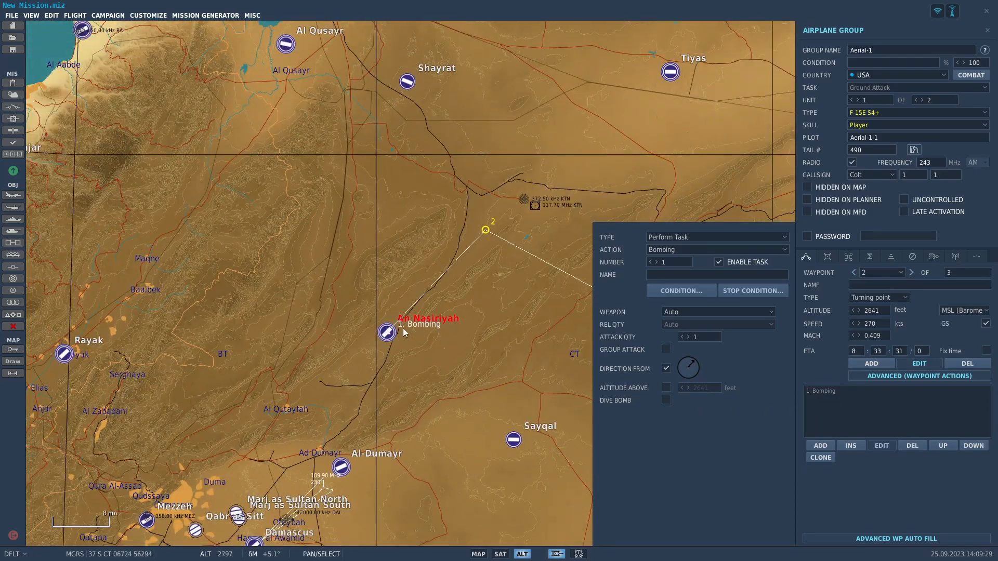
left_click(856, 365)
scroll(313, 332, "up", 9)
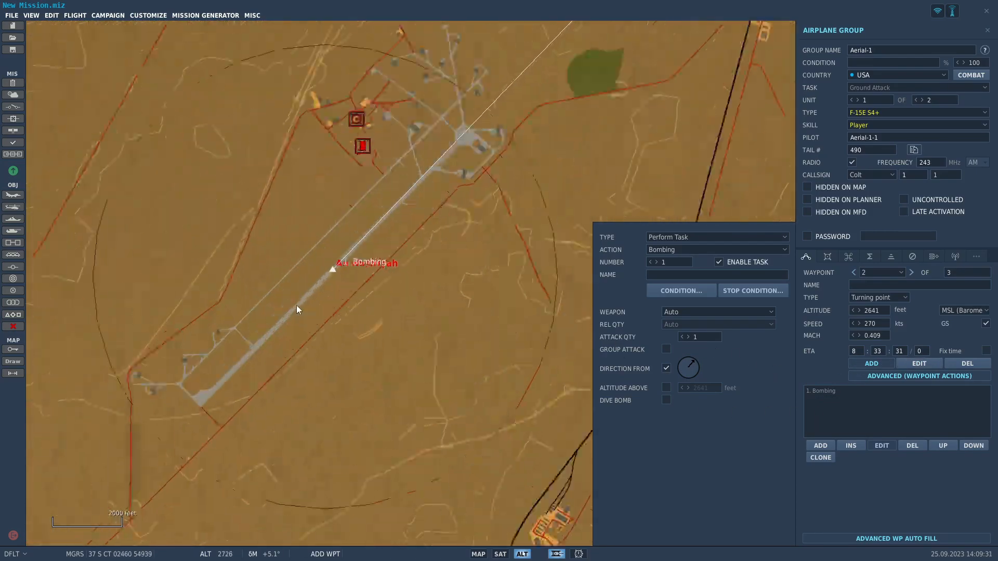
left_click(336, 266)
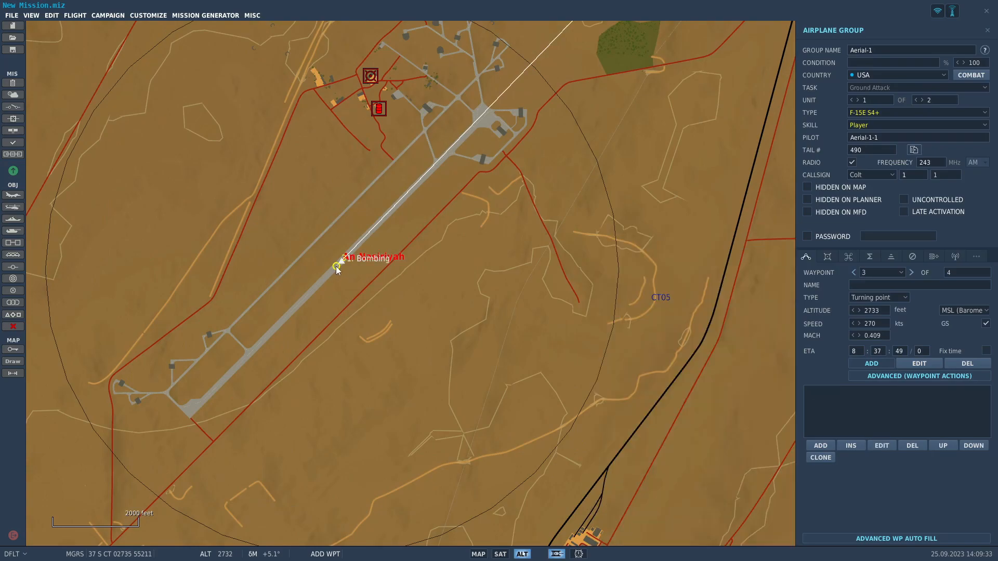
scroll(377, 283, "down", 3)
scroll(384, 286, "down", 5)
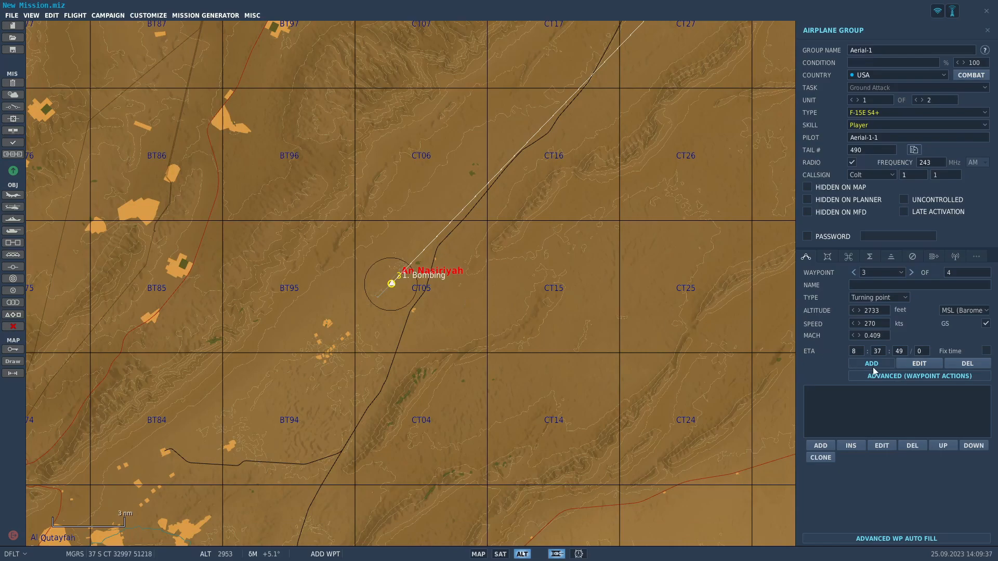
left_click(821, 446)
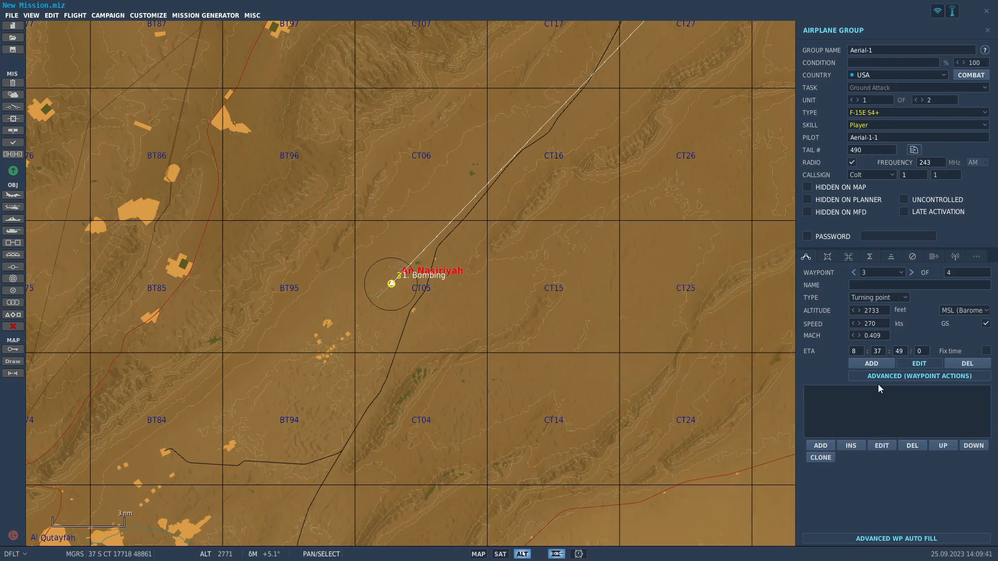
Add waypoint 4 on the H3 Southwest runway and lower its altitude to 2671 feet.
left_click(872, 363)
scroll(348, 312, "down", 8)
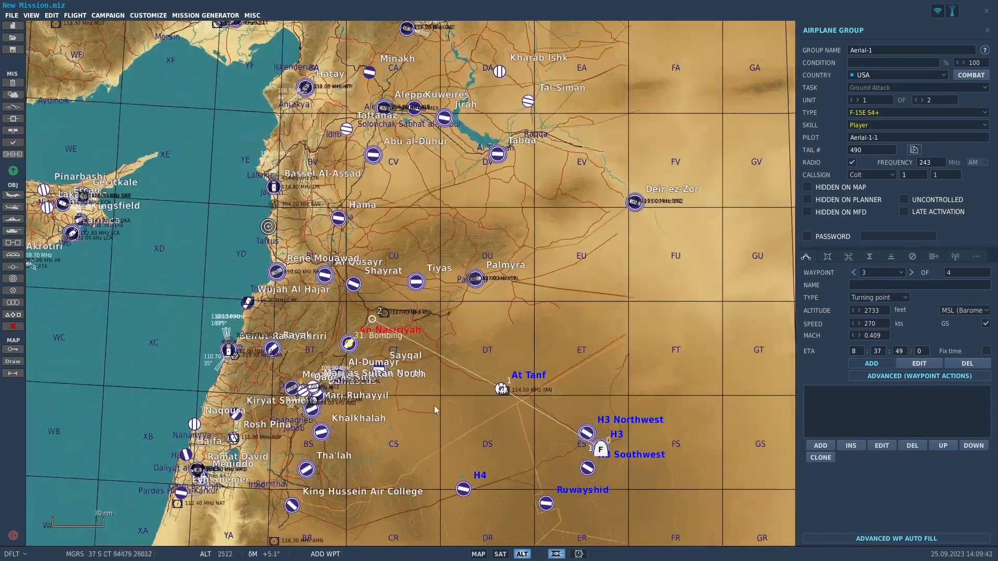
scroll(312, 343, "up", 5)
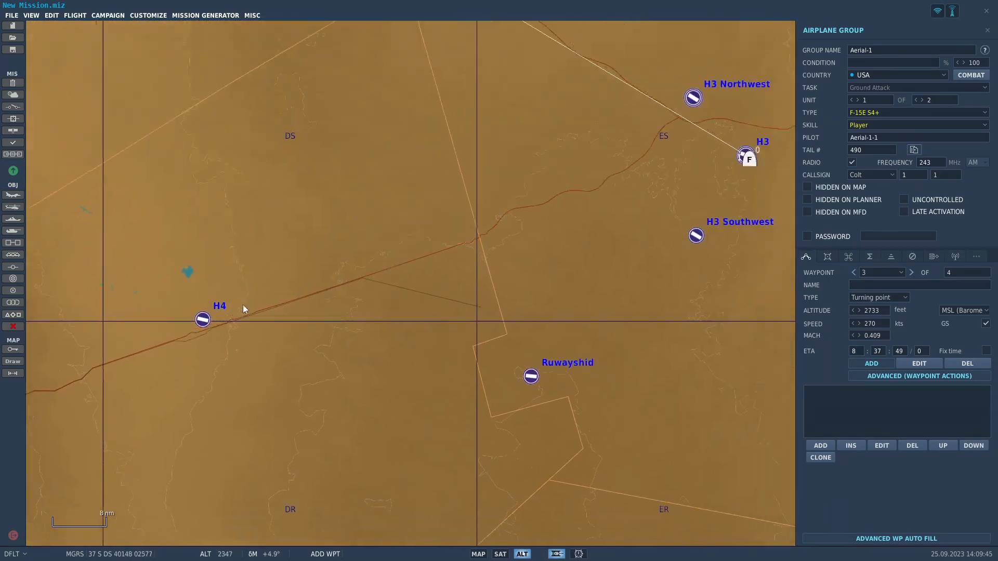
right_click_drag(281, 313, 141, 309)
right_click_drag(558, 258, 429, 348)
scroll(466, 325, "up", 12)
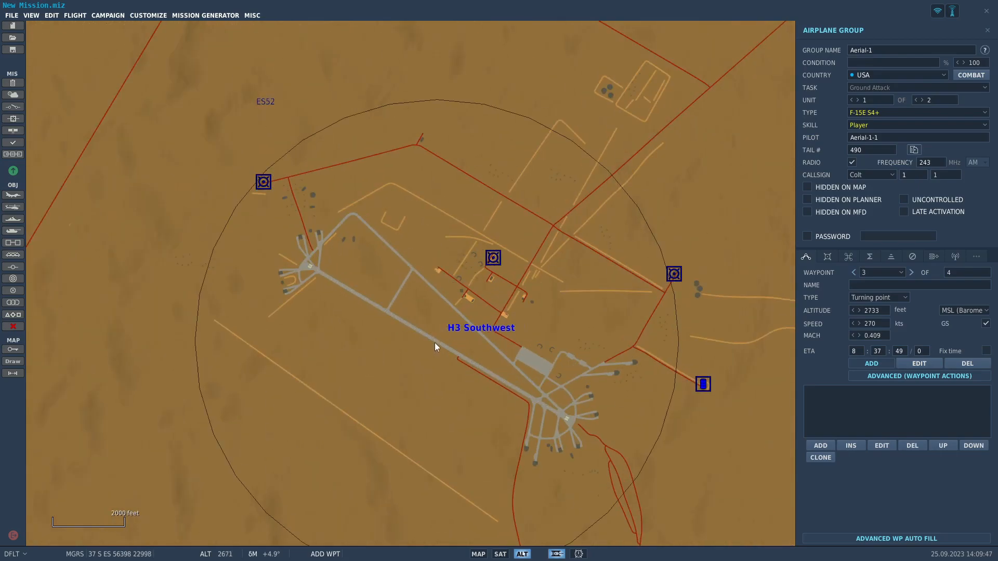
left_click(447, 347)
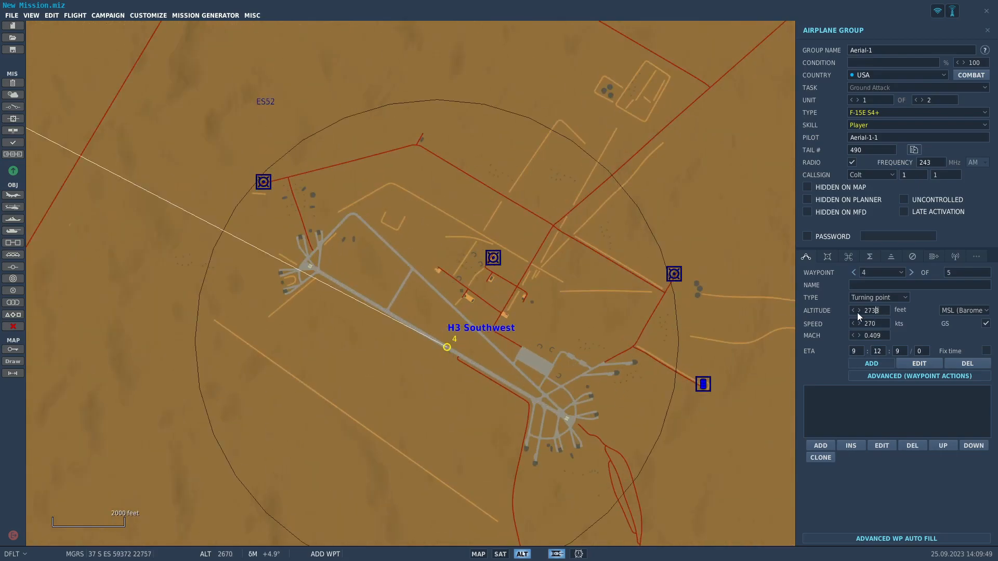
Add waypoint 5 at the H3 airfield and set its type to Landing.
scroll(520, 395, "down", 6)
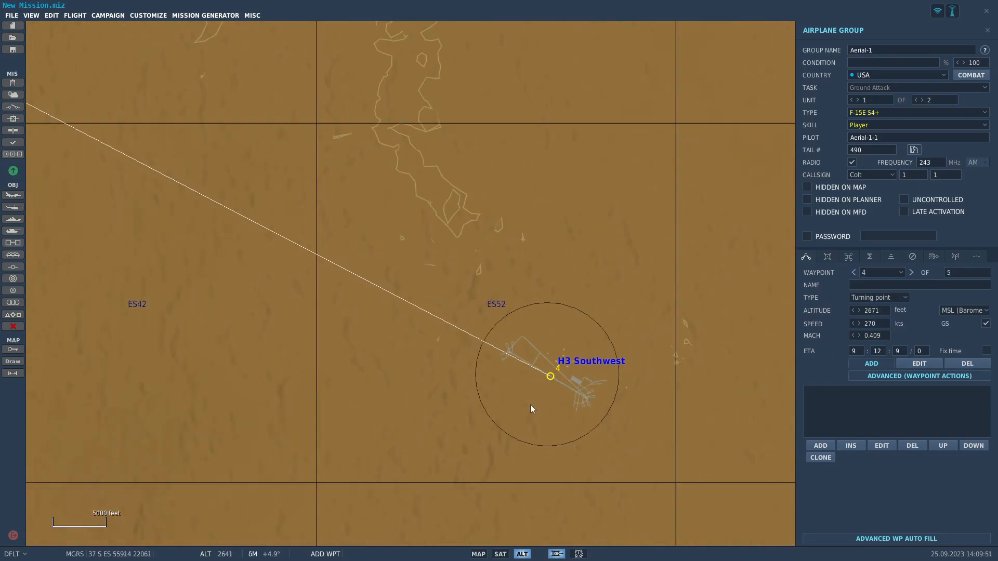
scroll(555, 256, "up", 6)
left_click(551, 287)
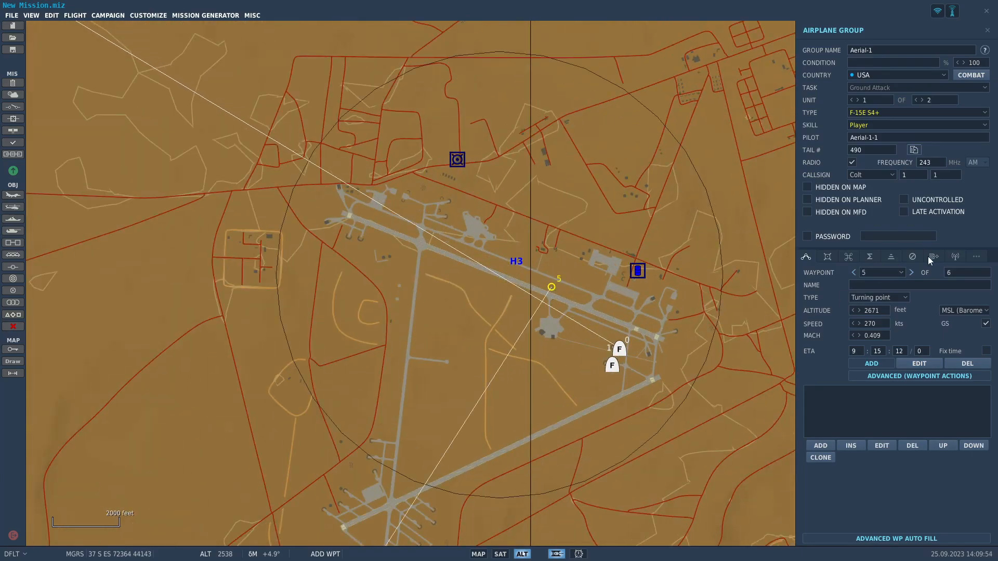
left_click(892, 340)
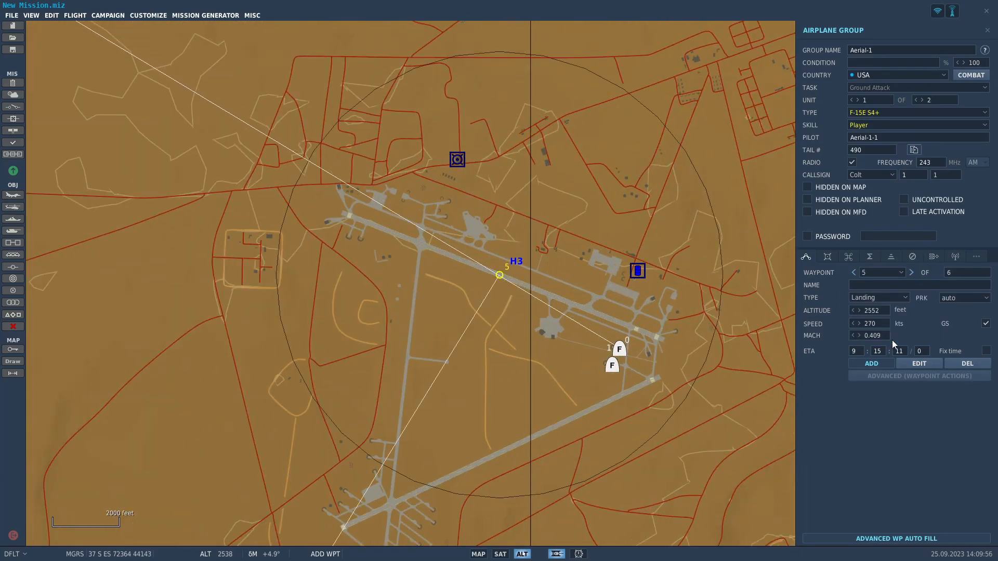
left_click(892, 299)
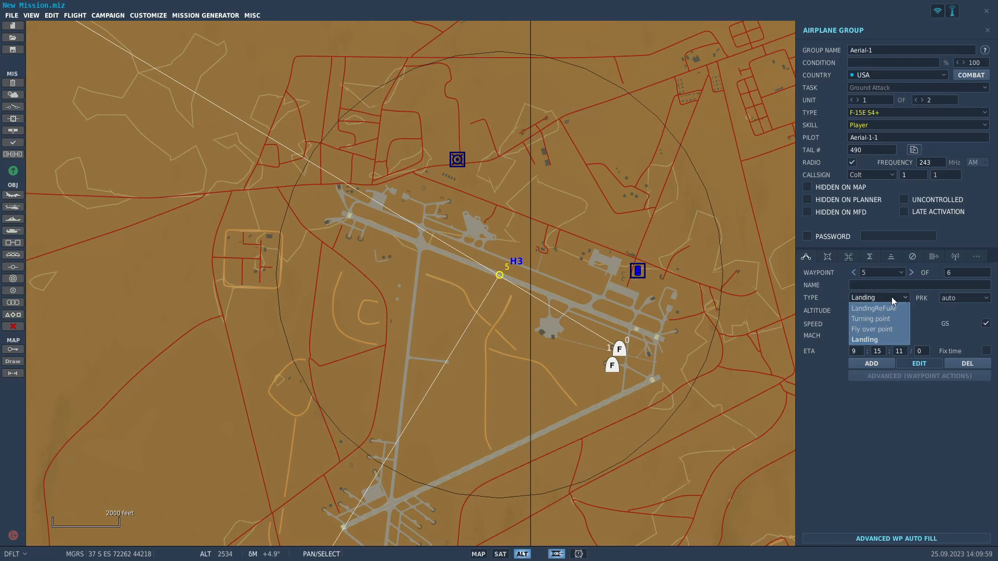
left_click(877, 299)
Examine the landing waypoint on the H3 runway and the overall route between H3 and An Nasiriyah.
scroll(502, 292, "up", 8)
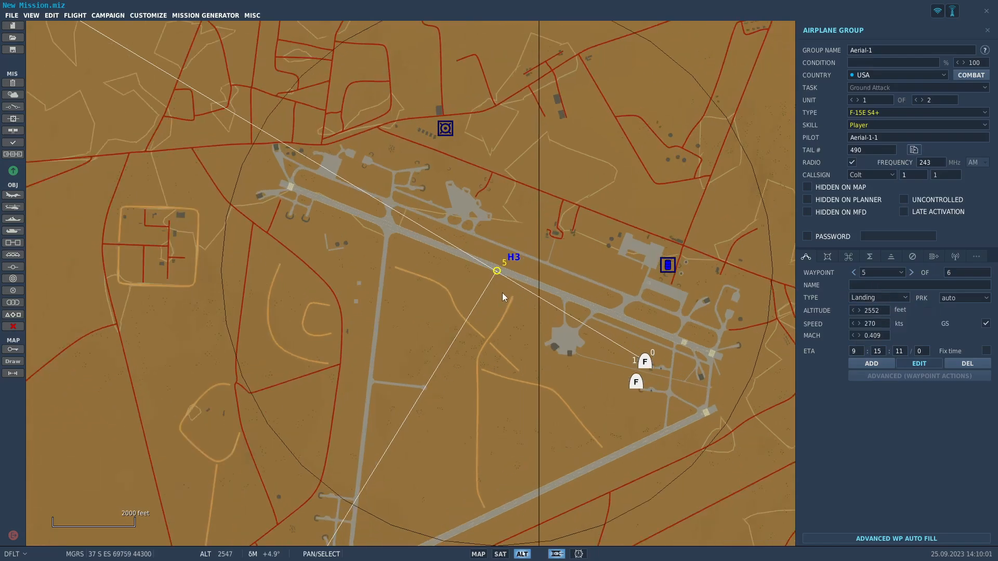
scroll(516, 300, "down", 8)
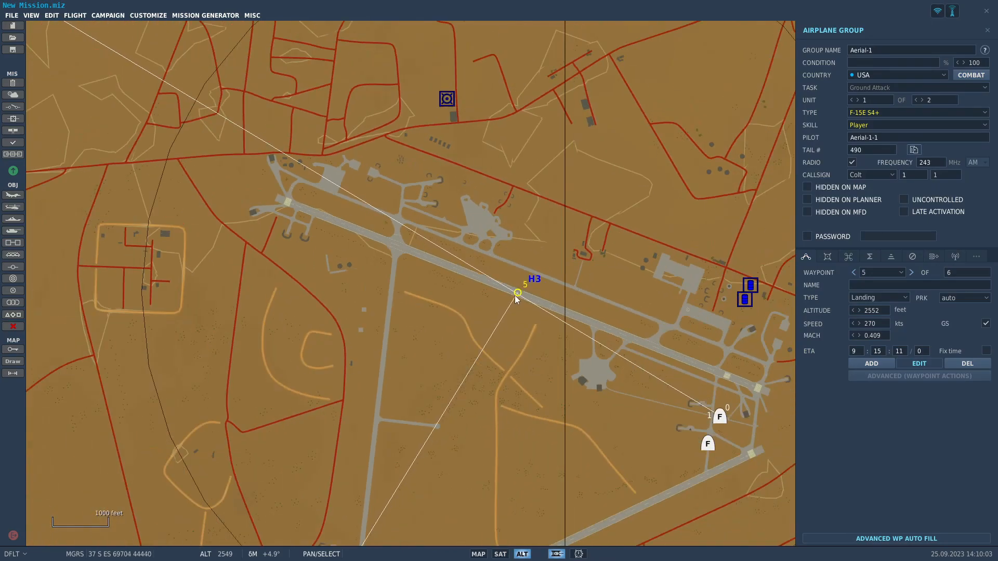
scroll(530, 328, "up", 2)
scroll(522, 307, "down", 4)
scroll(503, 304, "up", 2)
scroll(507, 300, "up", 2)
scroll(509, 297, "down", 6)
scroll(483, 307, "down", 6)
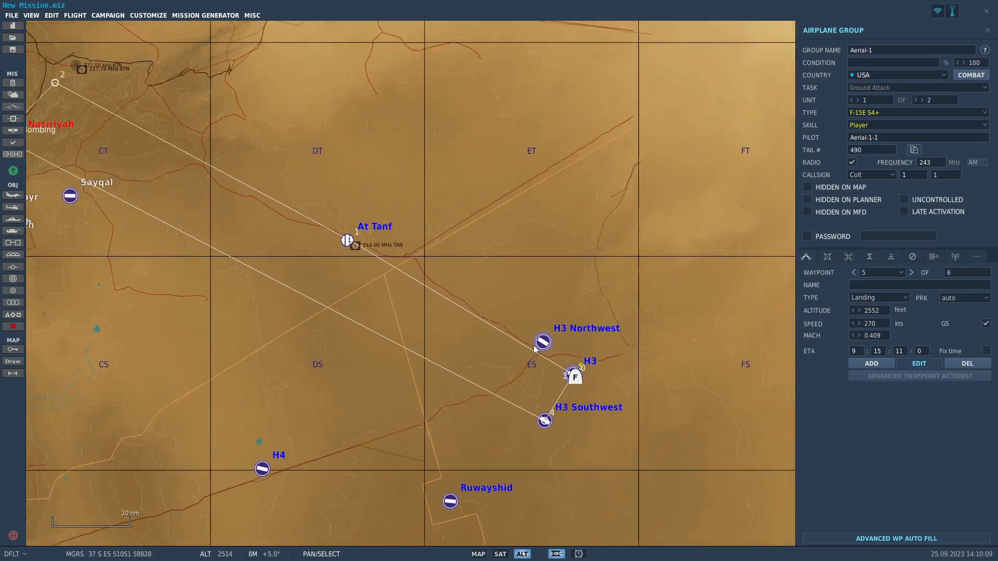
Set the coalition of the Palmyra airfield to RED.
scroll(461, 390, "up", 3)
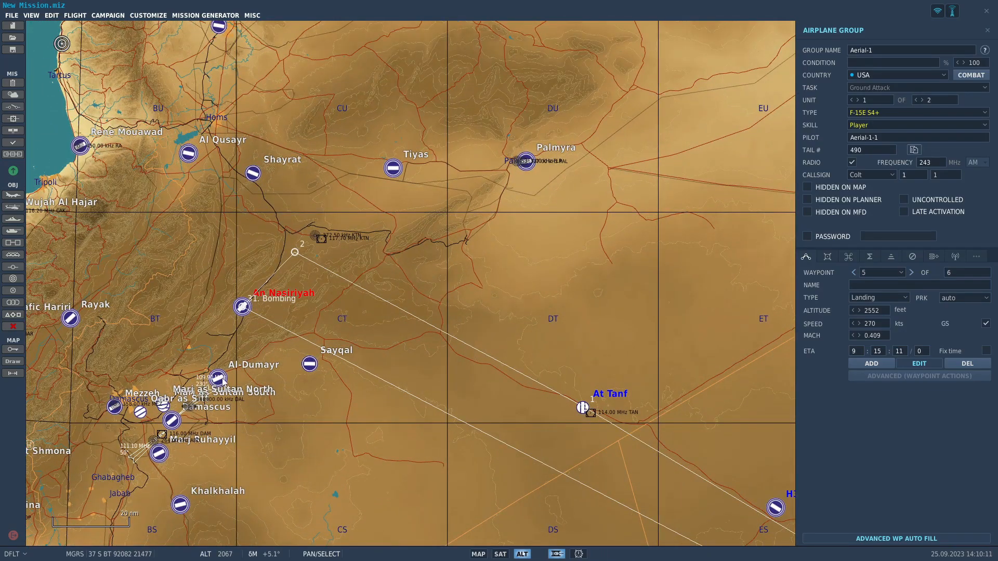
left_click(525, 162)
left_click(918, 47)
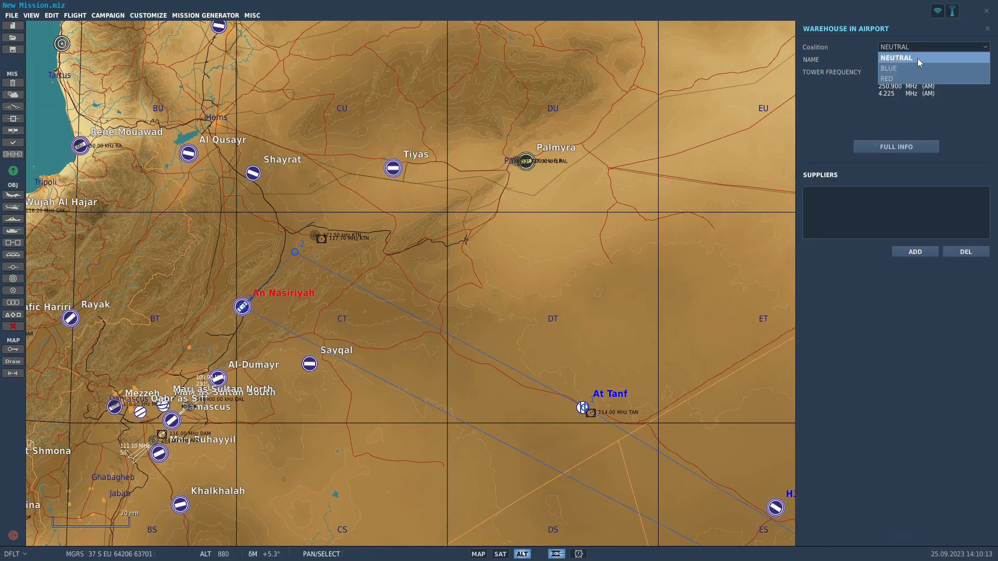
left_click(915, 80)
left_click_drag(548, 277, 428, 216)
scroll(282, 122, "down", 1)
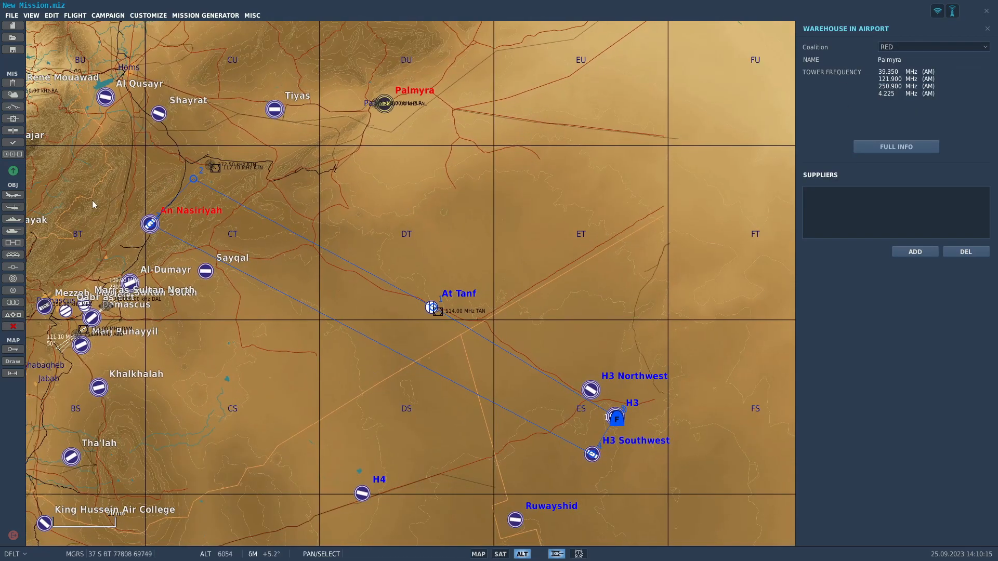
Add a USA KC-135 airplane group and place it at At Tanf.
left_click(24, 196)
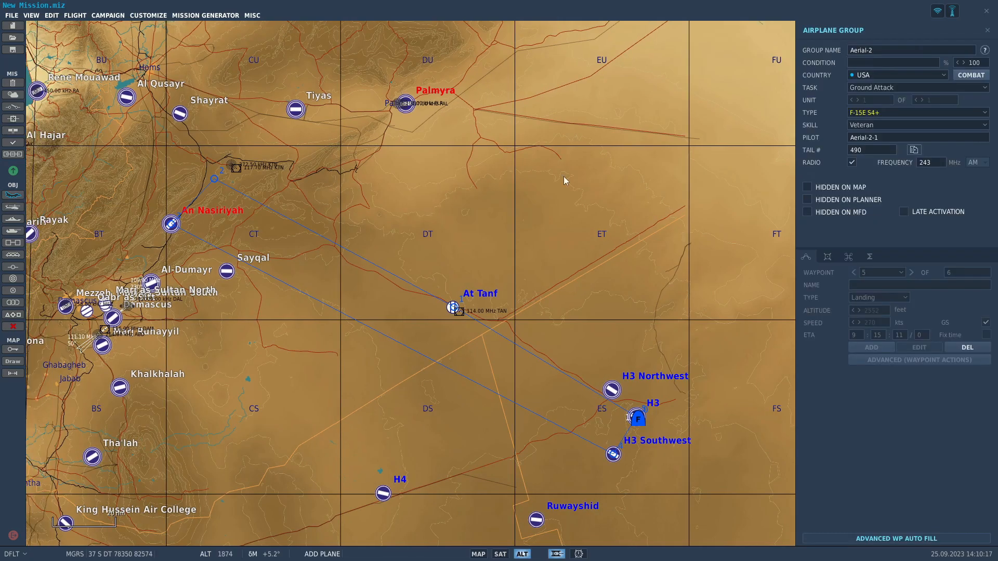
left_click(900, 111)
scroll(900, 179, "down", 5)
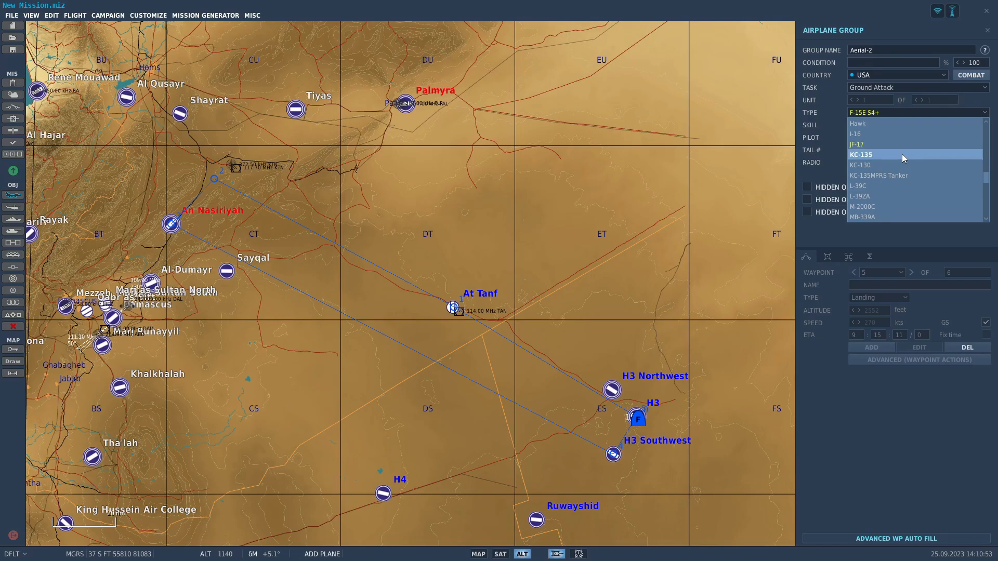
scroll(489, 266, "up", 4)
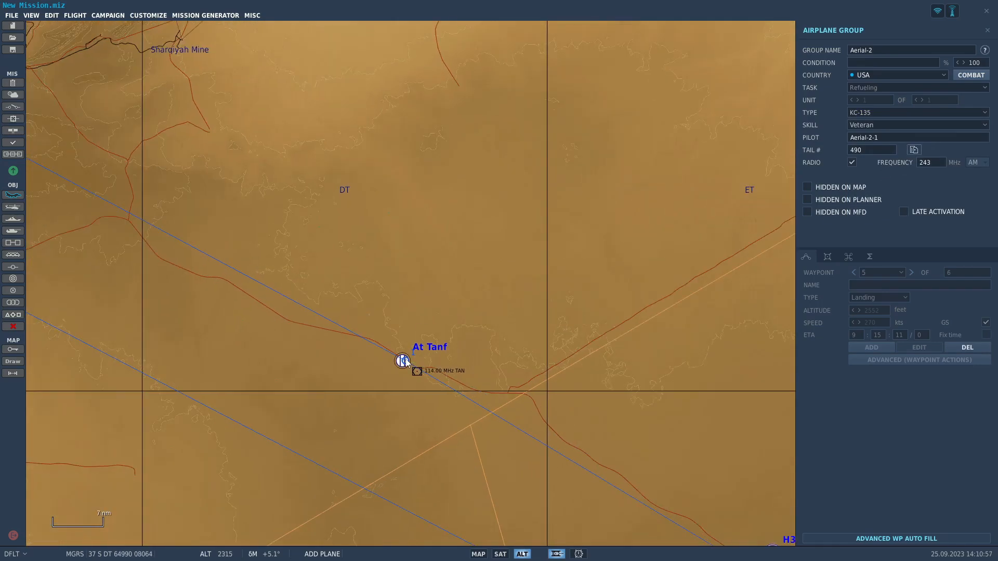
scroll(406, 359, "up", 5)
left_click(418, 387)
scroll(458, 371, "down", 5)
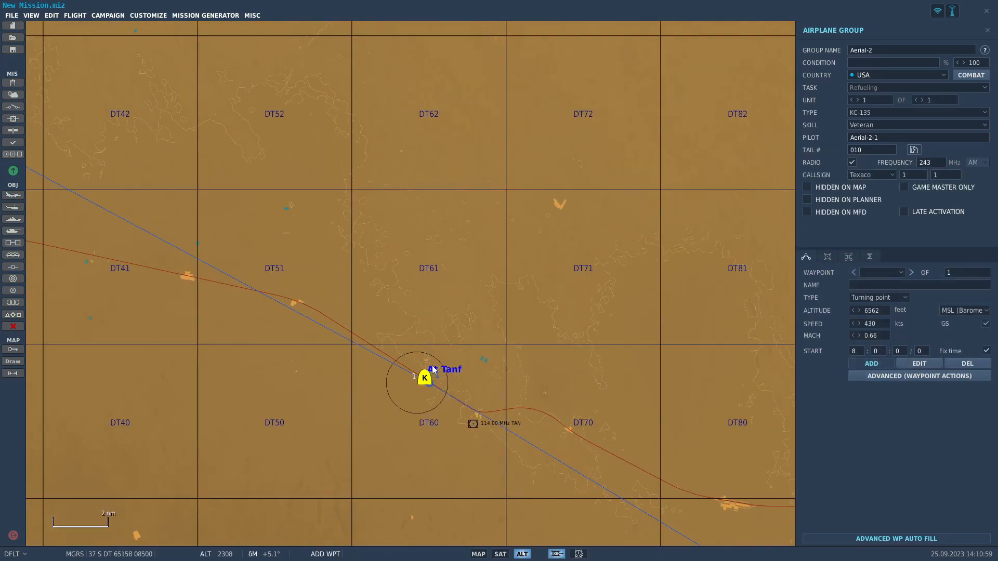
Set the tanker's starting altitude to 25000 feet and speed to 375 knots, and show its advanced waypoint actions.
left_click_drag(885, 313, 805, 312)
type("25000")
key("Tab")
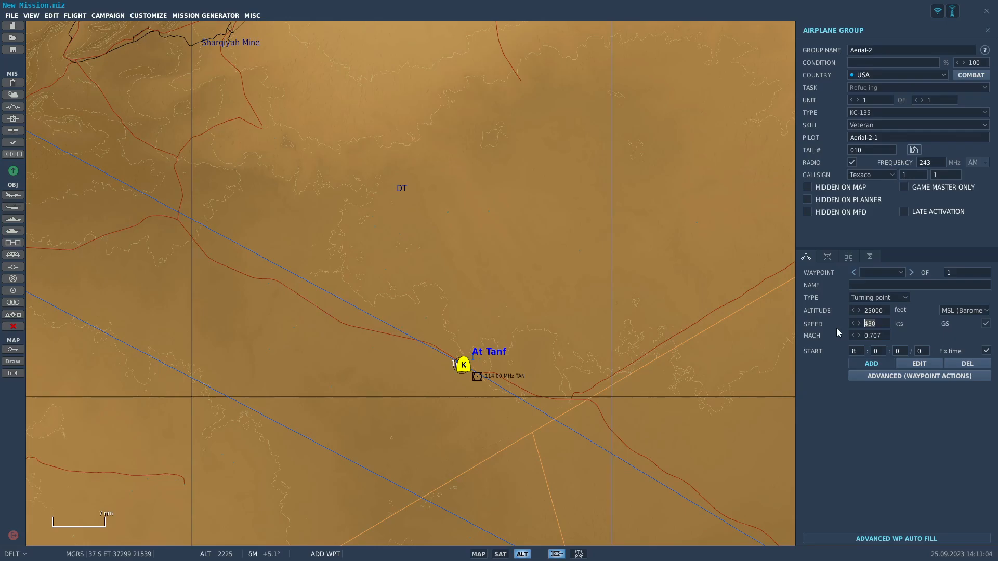
type("375")
left_click(891, 376)
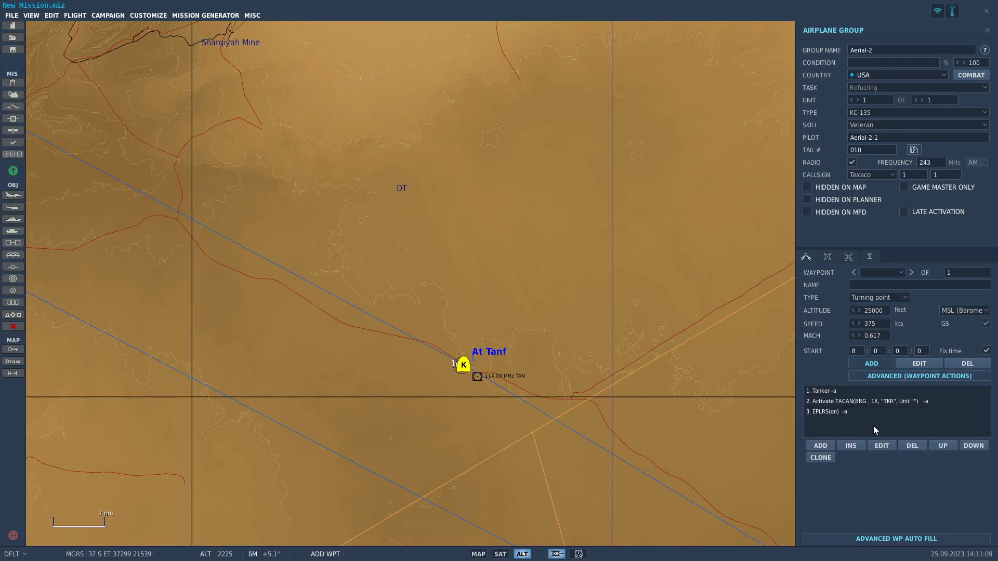
Add an Orbit task in a Circle pattern at 375 knots to the tanker's start waypoint actions.
left_click(822, 445)
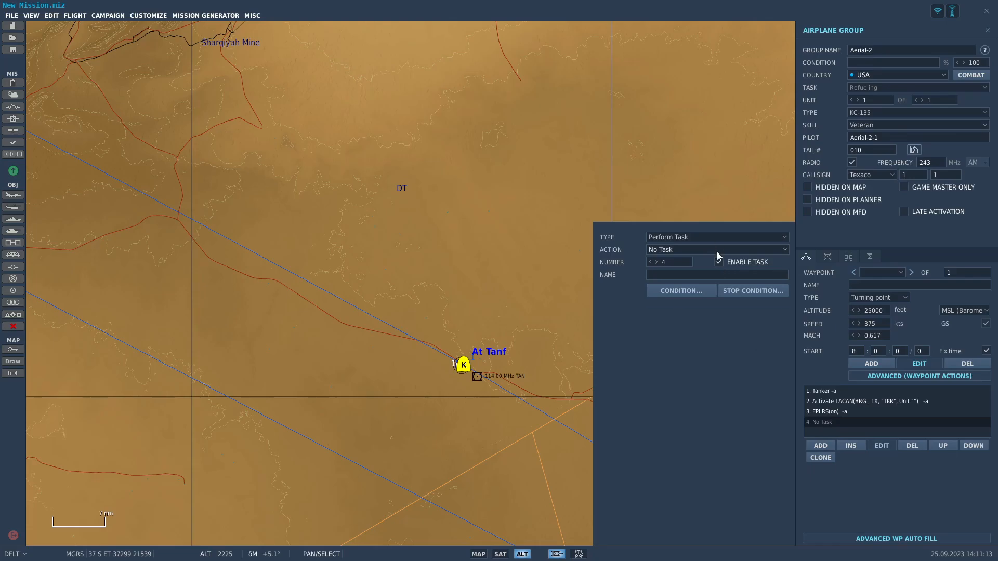
left_click(719, 251)
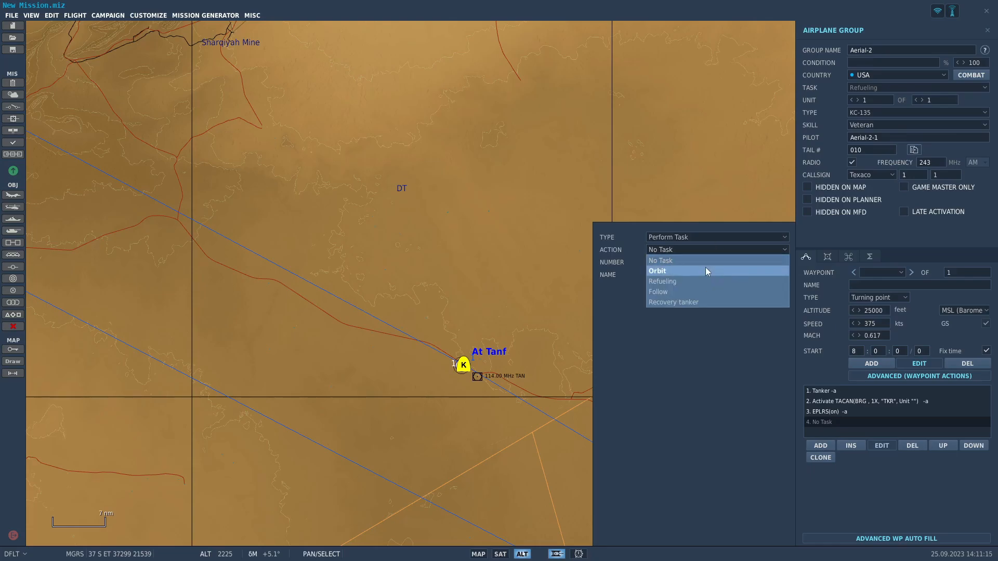
left_click(709, 271)
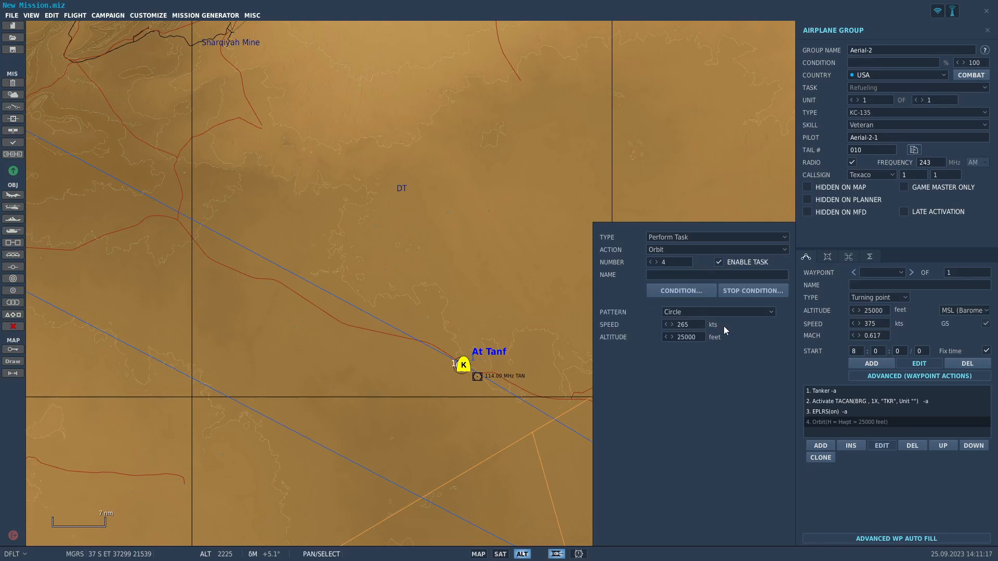
key("BackSpace")
scroll(574, 379, "down", 1)
left_click(689, 312)
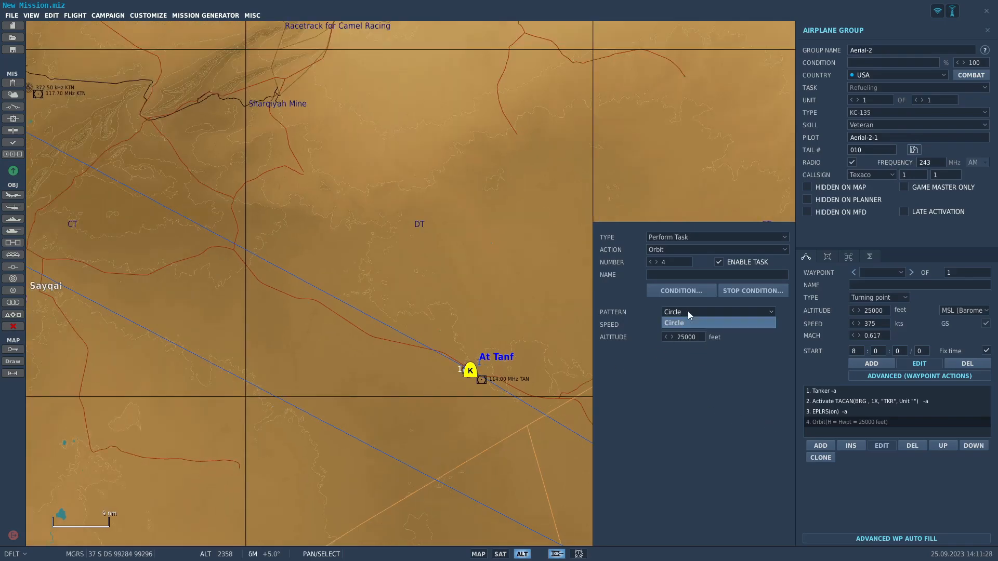
left_click(738, 323)
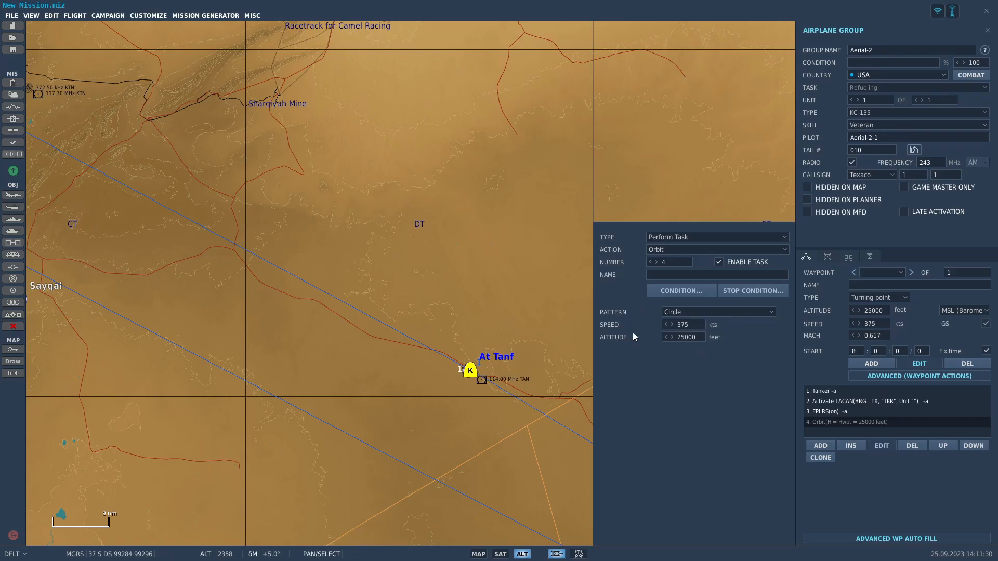
Add a second waypoint to the KC-135 route, a short distance east of At Tanf.
left_click(871, 364)
scroll(451, 392, "up", 4)
right_click_drag(451, 392, 222, 393)
left_click(347, 320)
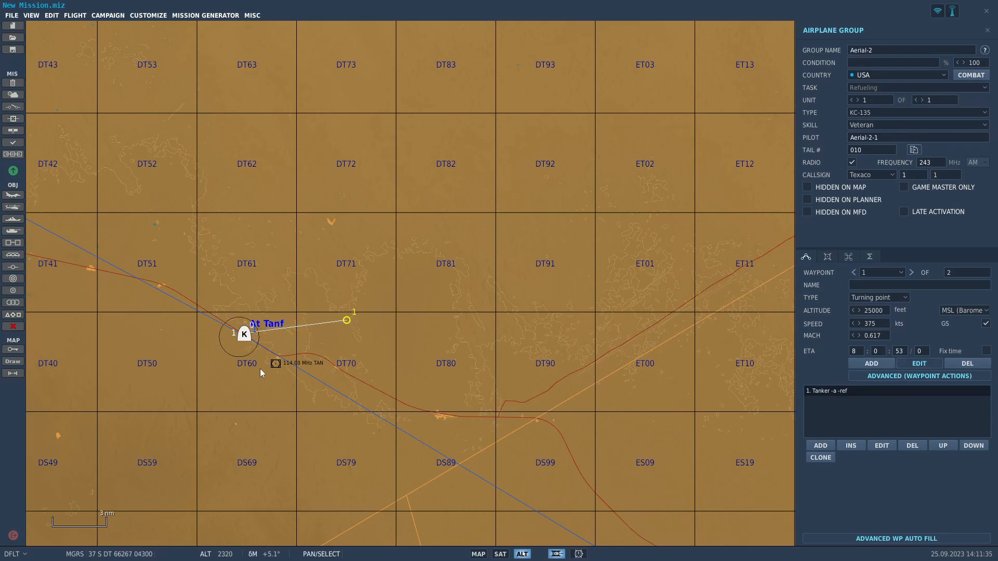
Spread the tanker's two waypoints apart, moving the start point west of At Tanf and the other farther east.
left_click(196, 351)
scroll(243, 333, "up", 9)
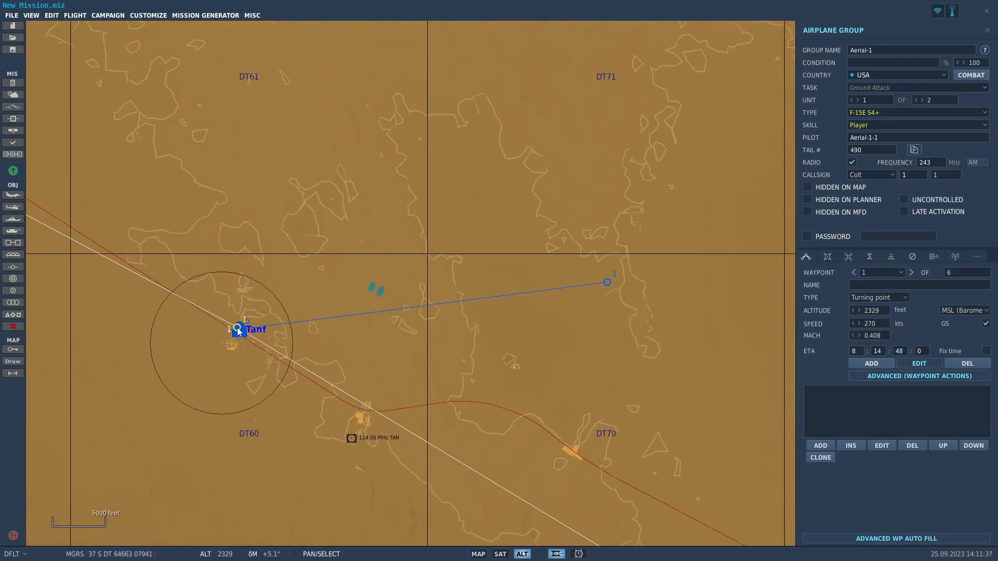
left_click(248, 333)
scroll(229, 343, "down", 10)
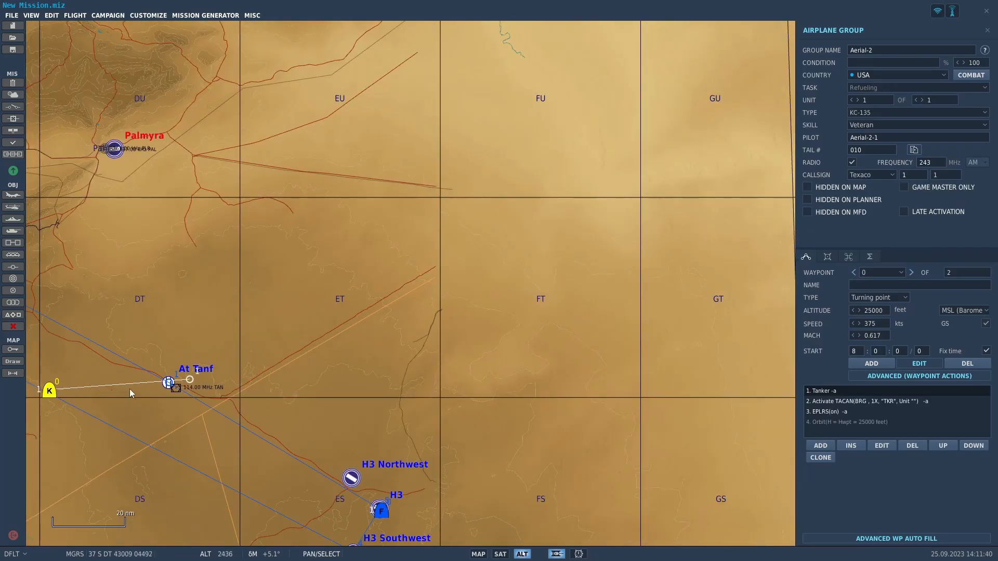
left_click_drag(129, 389, 300, 366)
scroll(223, 365, "up", 1)
left_click(272, 366)
left_click(219, 368)
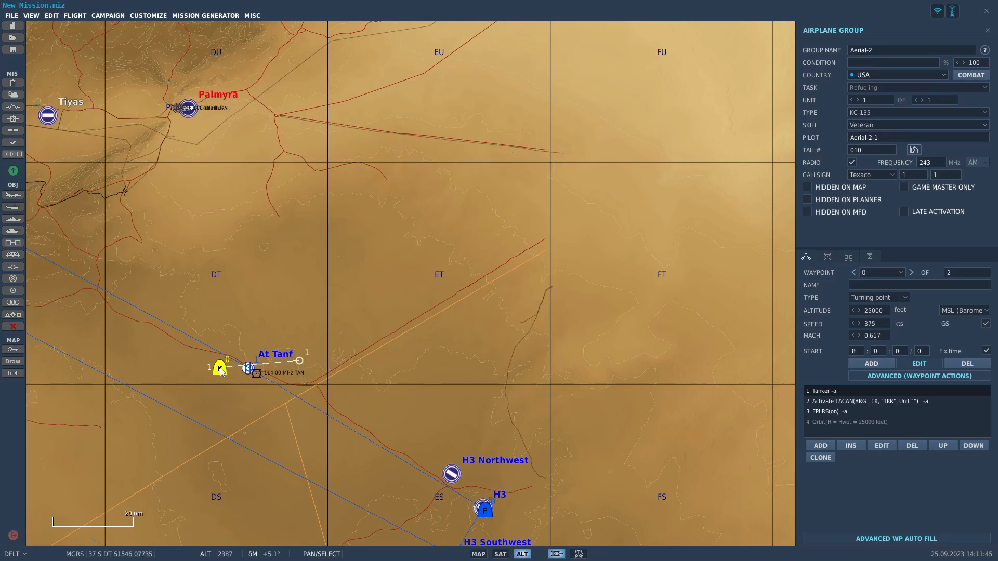
Change the pattern of the tanker's Orbit task to Race-Track.
left_click(868, 421)
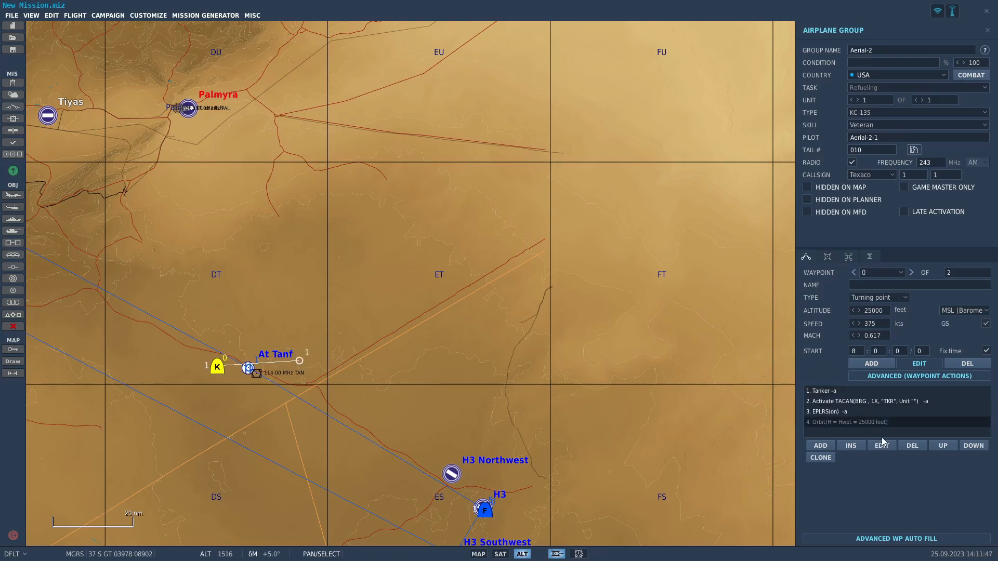
left_click(886, 448)
left_click(717, 312)
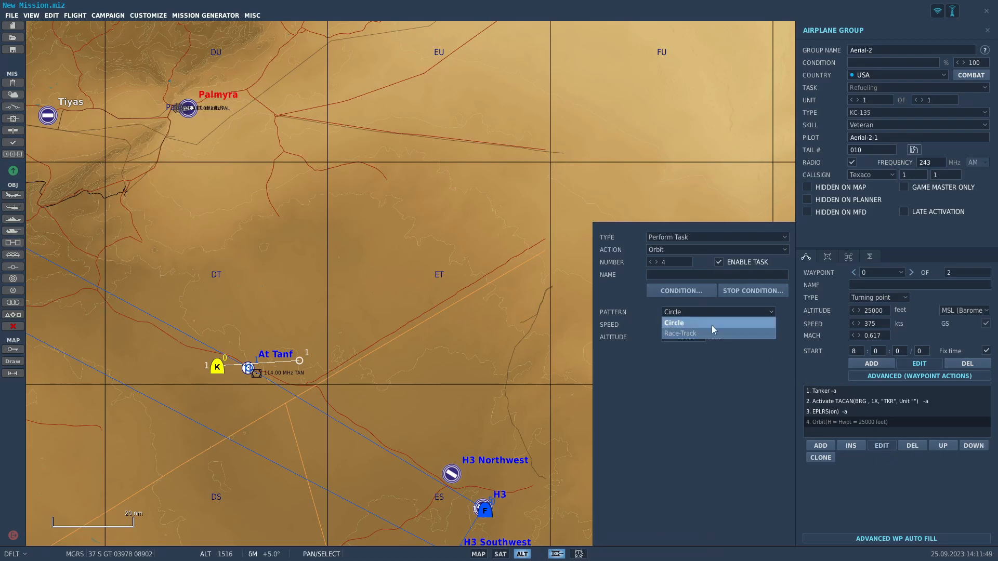
left_click(713, 335)
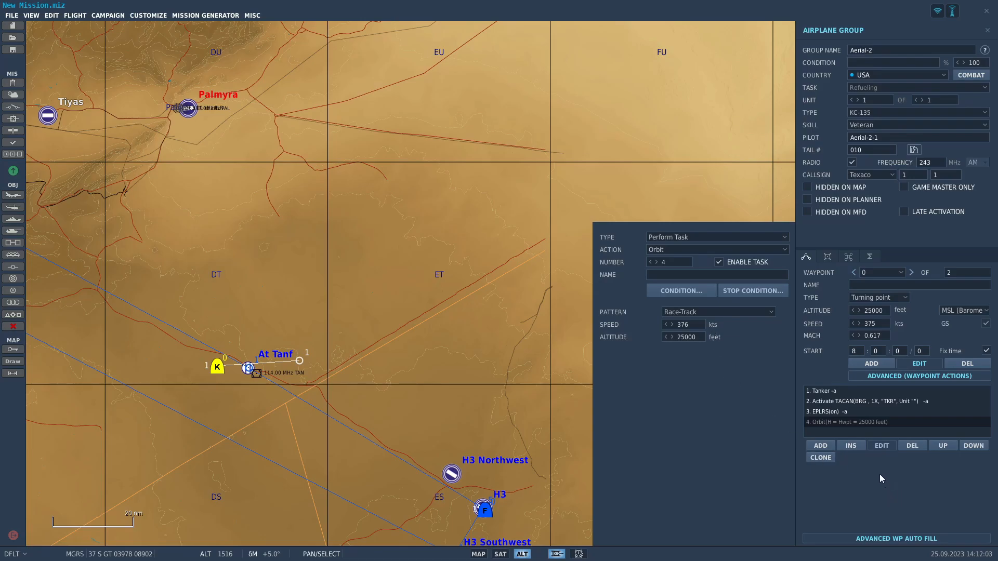
Examine the tanker's paint scheme and fuel load, and return to its route settings.
left_click(828, 256)
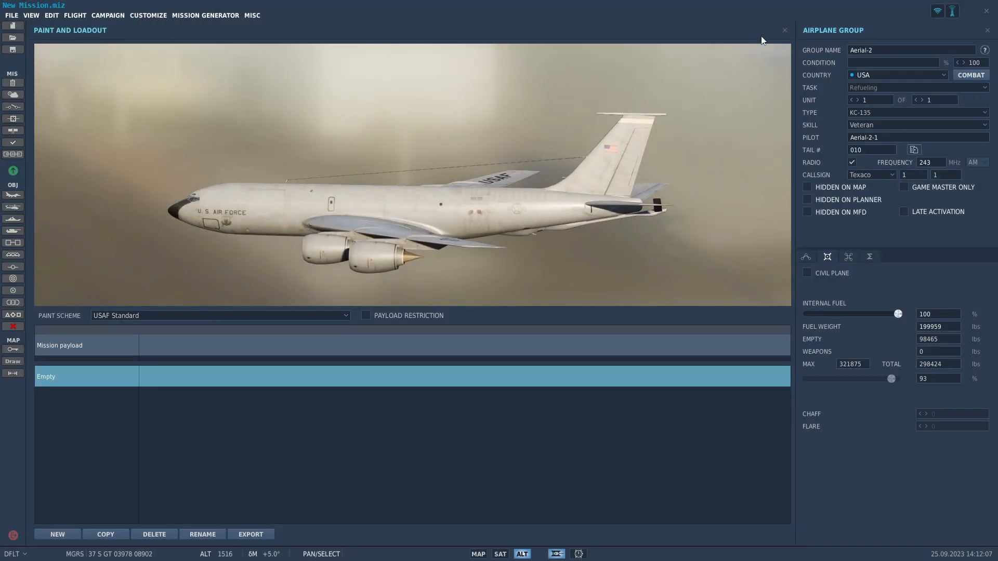
left_click(785, 30)
left_click(806, 257)
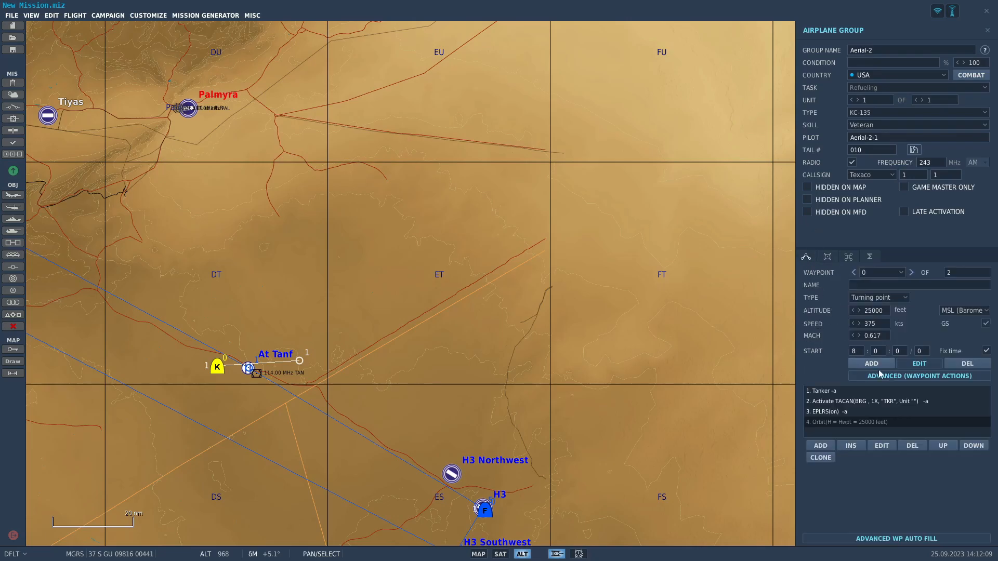
Add a USA E-3A airplane group and place it on the map between At Tanf and H3 Northwest.
scroll(496, 322, "down", 2)
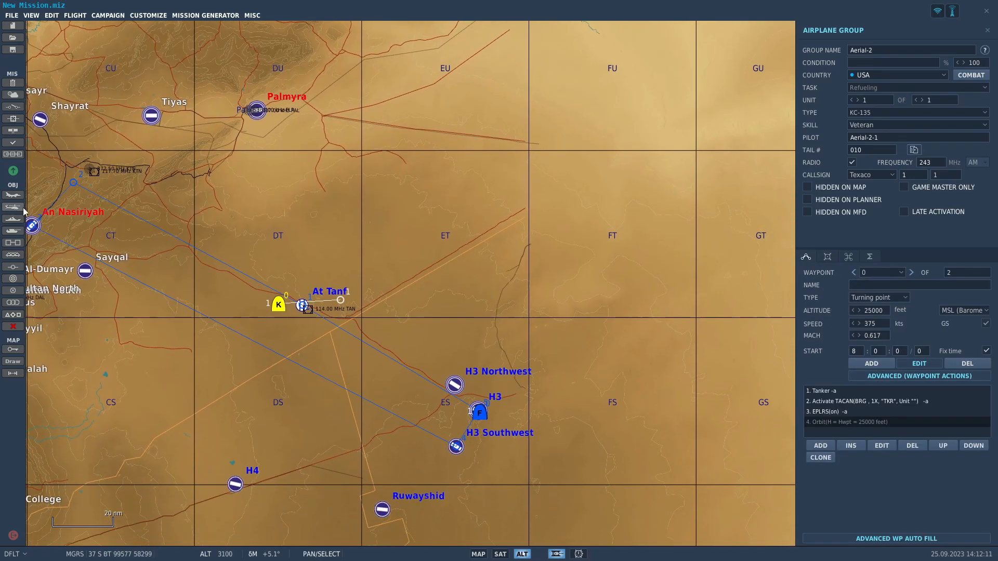
left_click(13, 194)
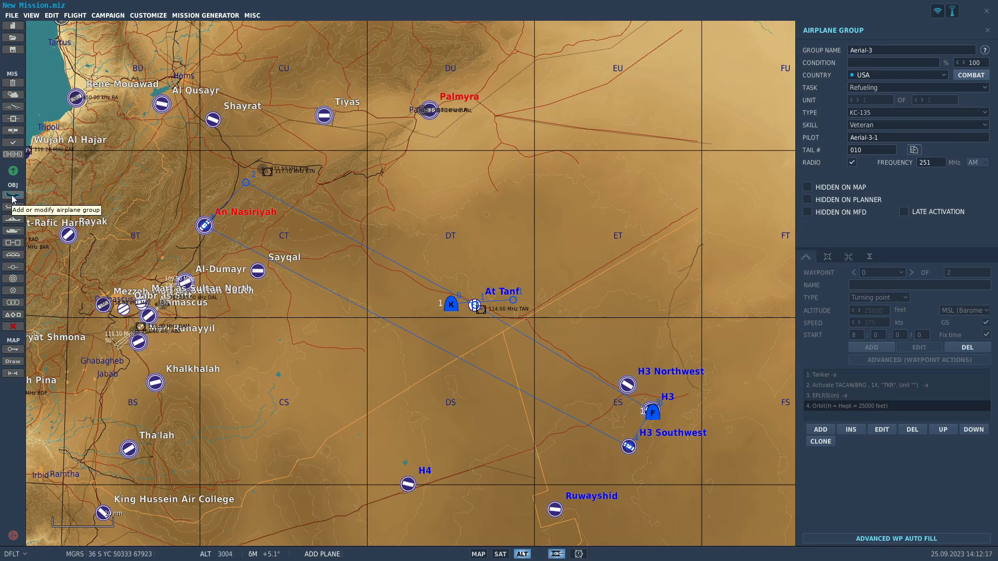
left_click(916, 112)
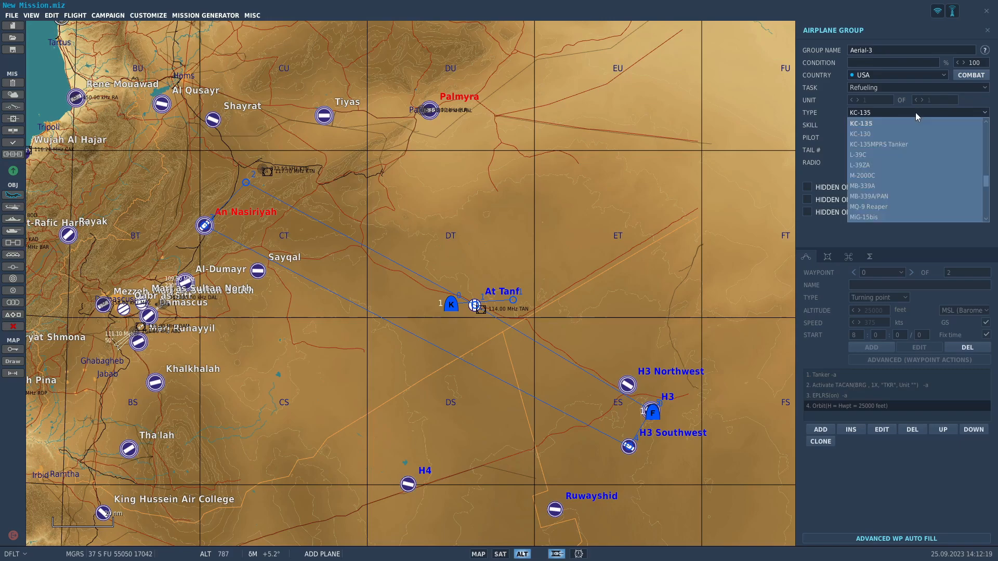
scroll(904, 156, "up", 5)
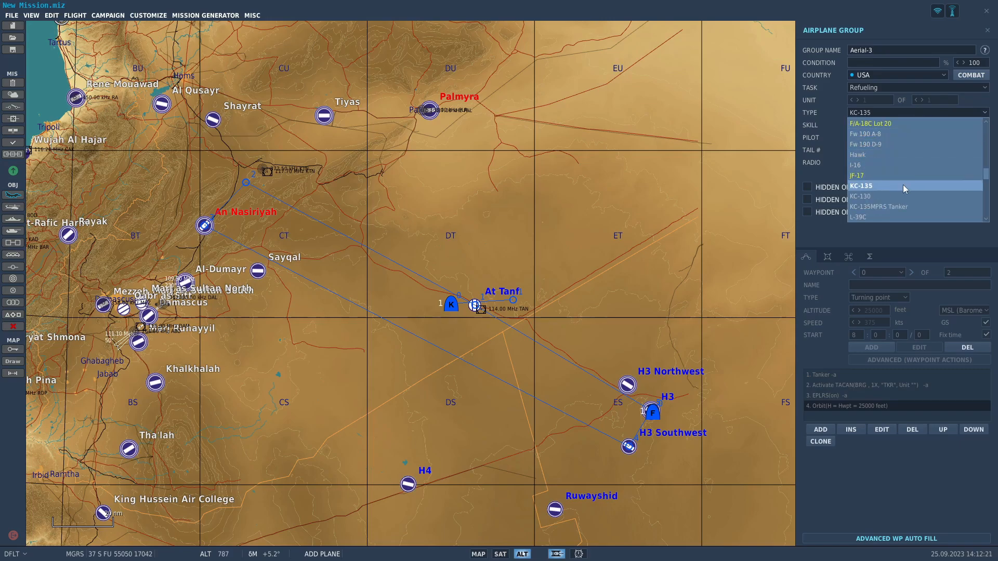
scroll(903, 184, "up", 4)
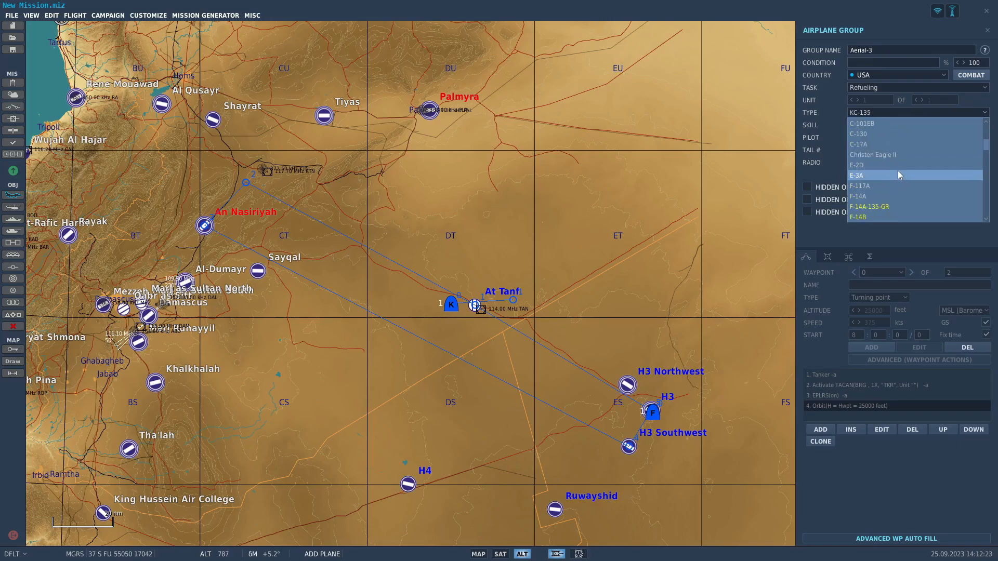
left_click(898, 175)
left_click(577, 358)
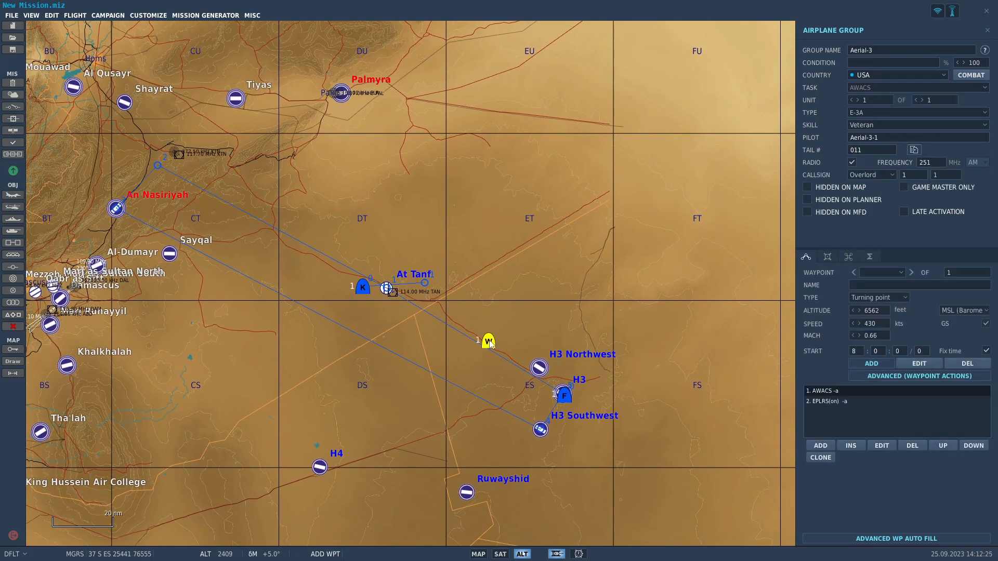
Set the E-3A's paint scheme to usaf standard.
left_click(828, 258)
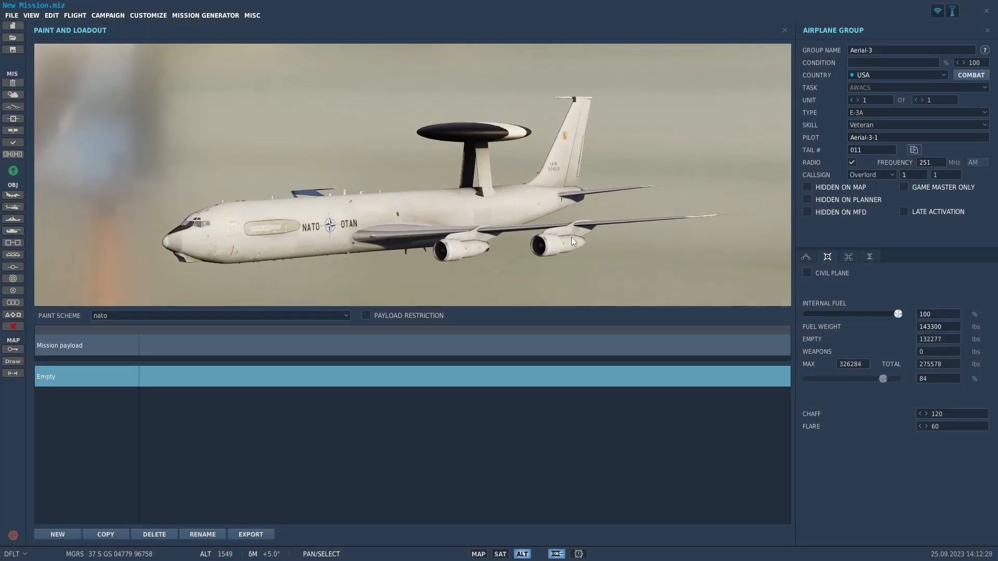
left_click(885, 114)
left_click(885, 123)
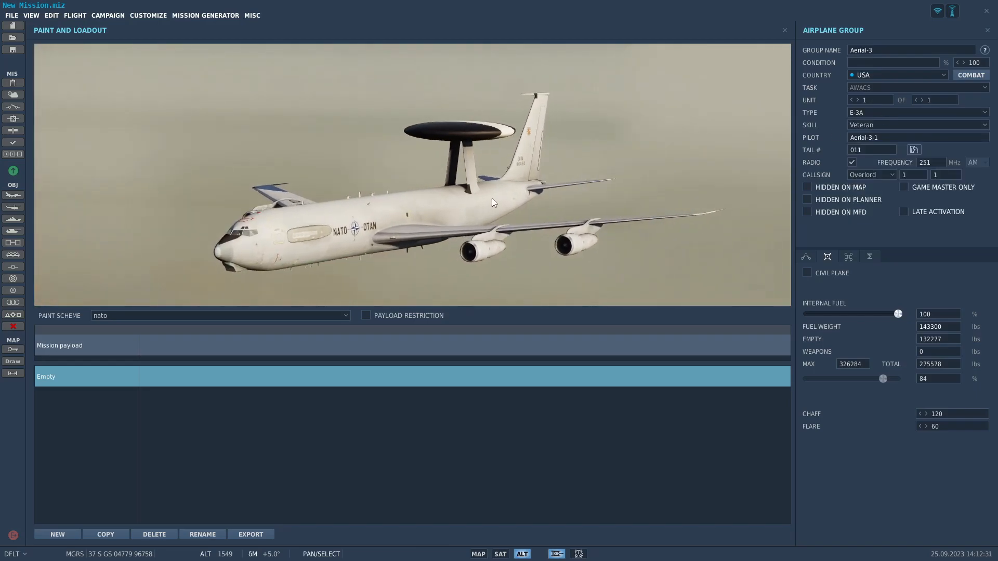
left_click(213, 318)
left_click(220, 339)
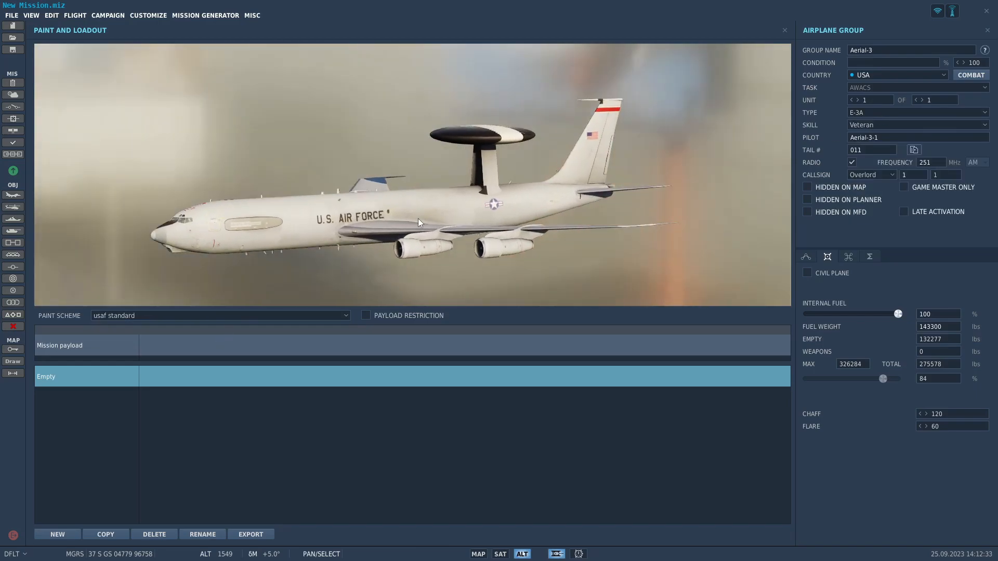
left_click(785, 30)
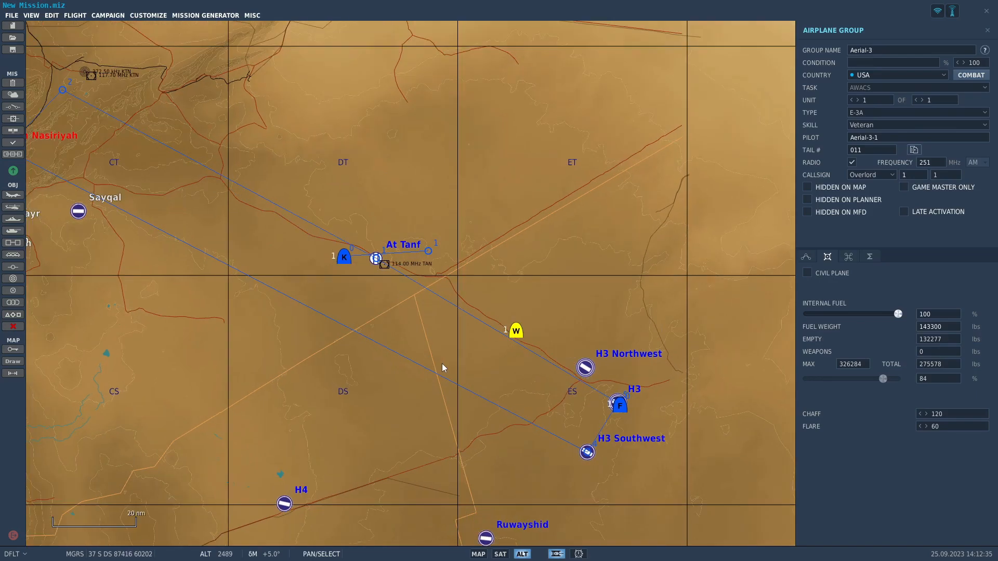
Set the AWACS starting altitude to 30000 feet and speed to 400 knots, and add a second waypoint to its northeast.
left_click(811, 257)
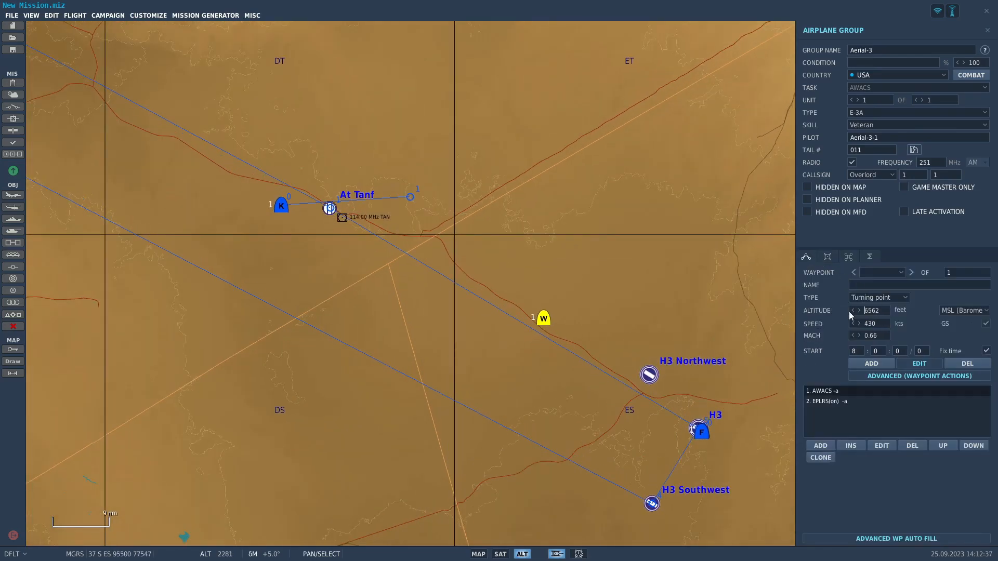
double_click(878, 310)
type("30000")
left_click(863, 363)
left_click(738, 205)
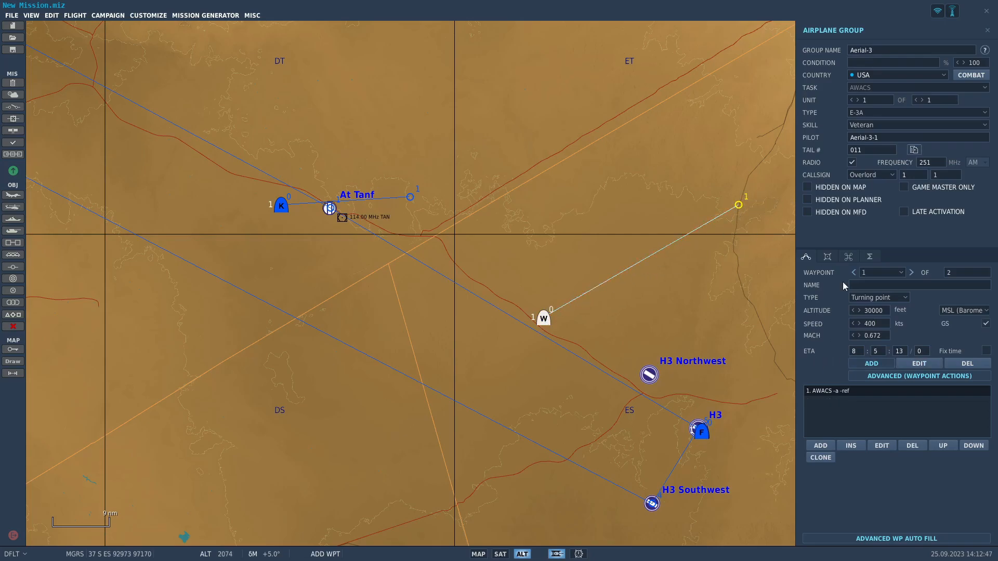
Add a Race-Track Orbit task at 400 knots to the start waypoint of the AWACS.
left_click(918, 364)
left_click(543, 319)
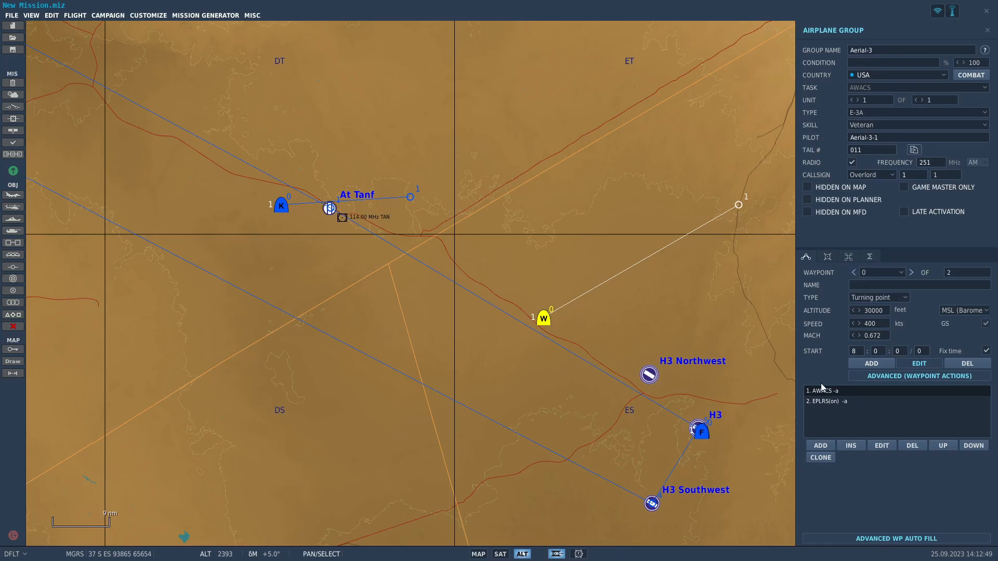
left_click(820, 445)
left_click(700, 251)
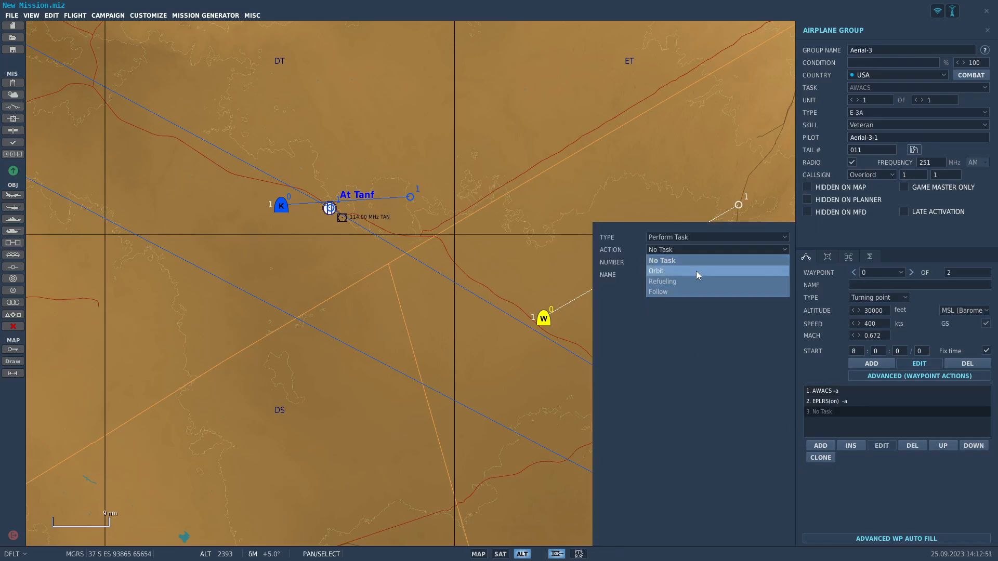
left_click(697, 270)
type("400")
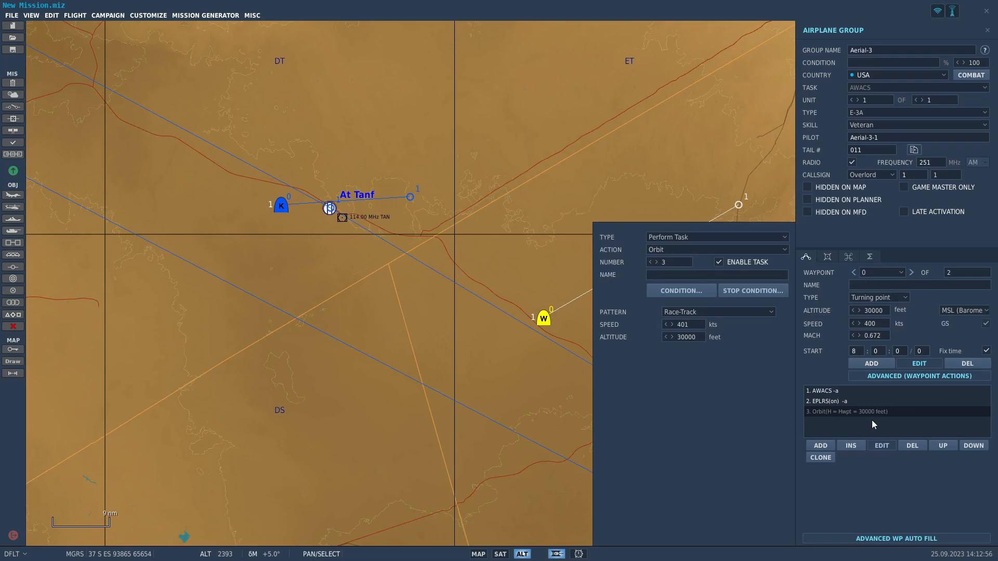
Check the AWACS callsign options, keep Overlord, and set its radio frequency to 250 MHz.
scroll(616, 211, "down", 4)
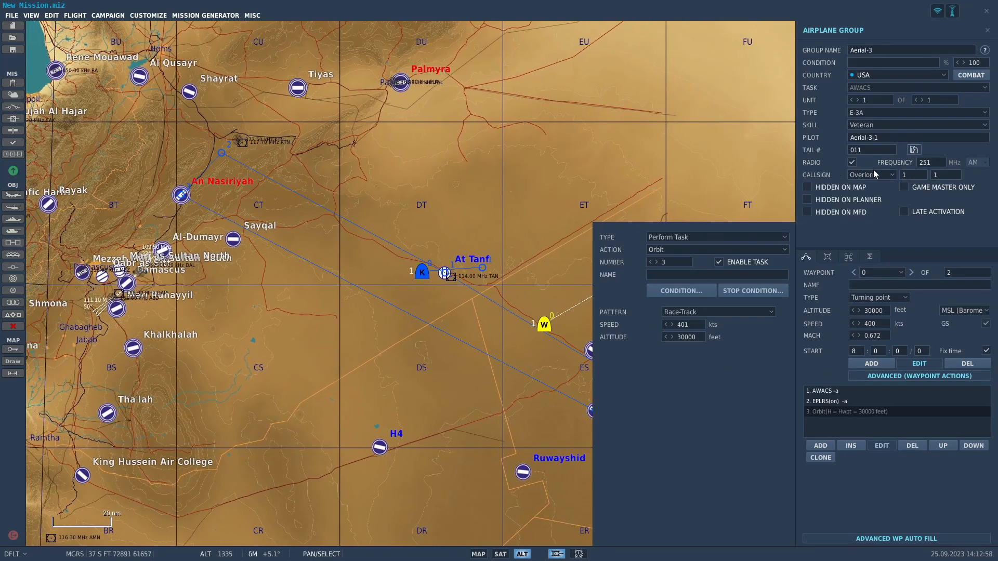
left_click(891, 176)
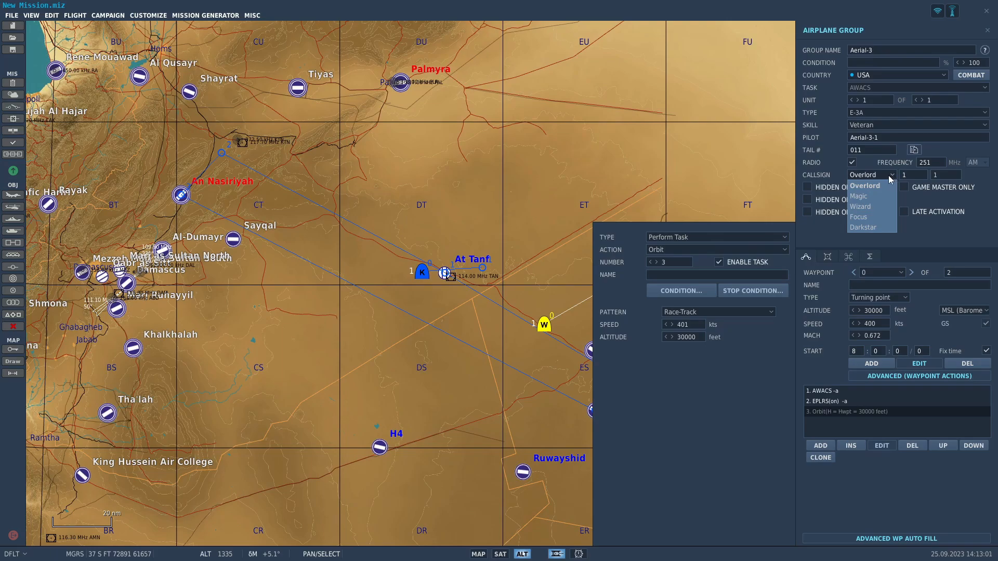
left_click(890, 177)
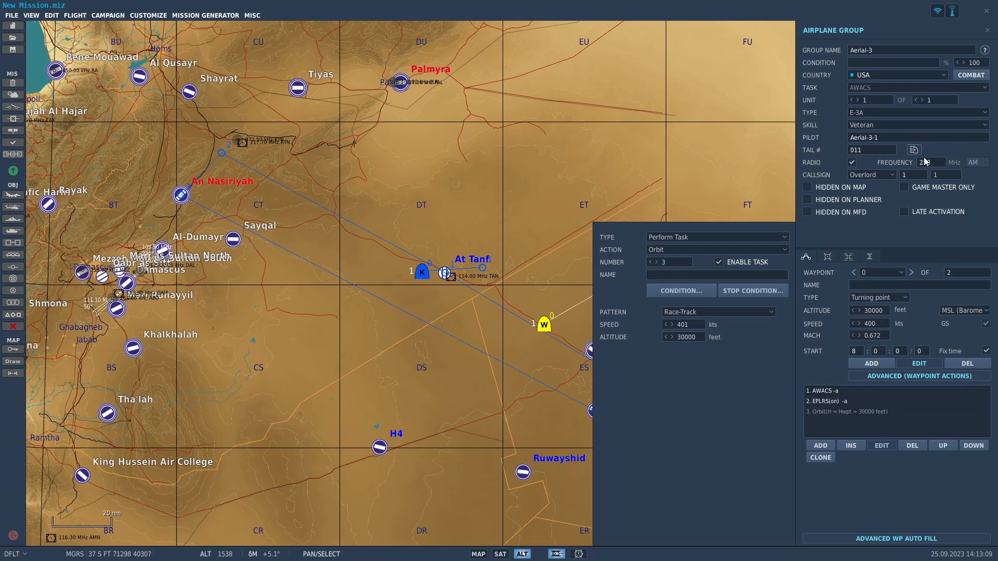
View the mission briefing form and return to the map around At Tanf and H3.
left_click(13, 83)
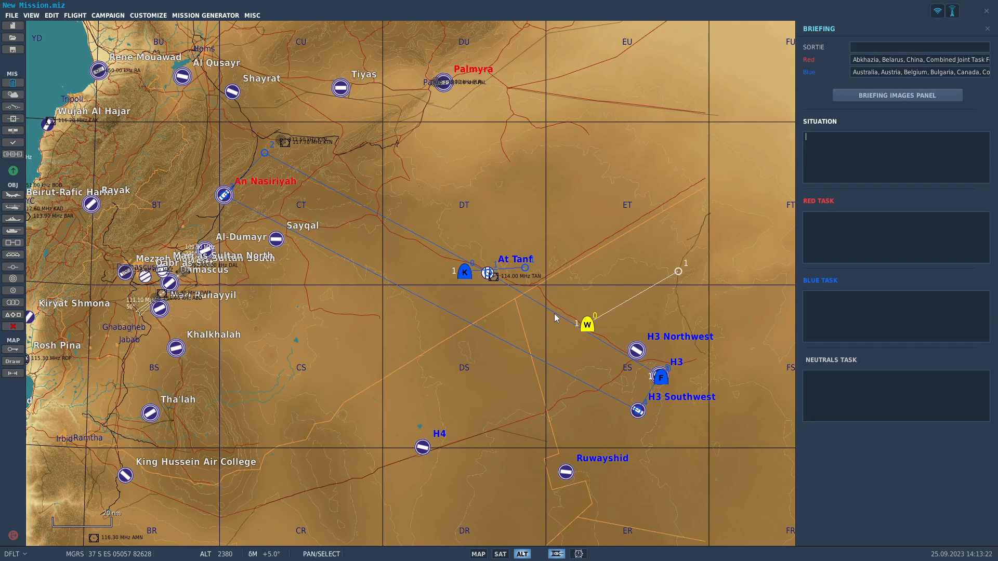
scroll(619, 350, "up", 4)
left_click(380, 267)
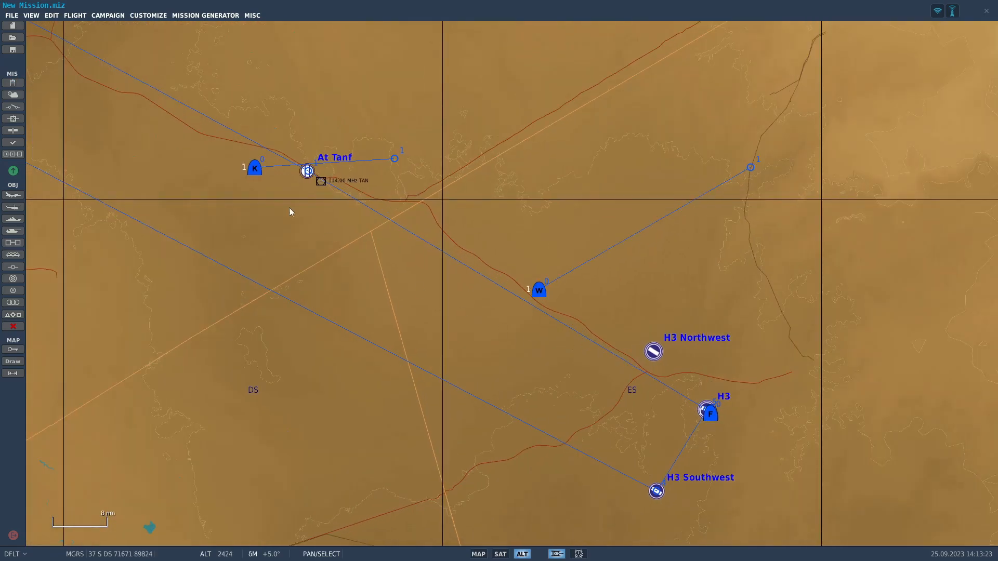
Set the KC-135's Activate TACAN command to channel 43, callsign TEX, and assign it to unit Aerial-2-1.
left_click(254, 168)
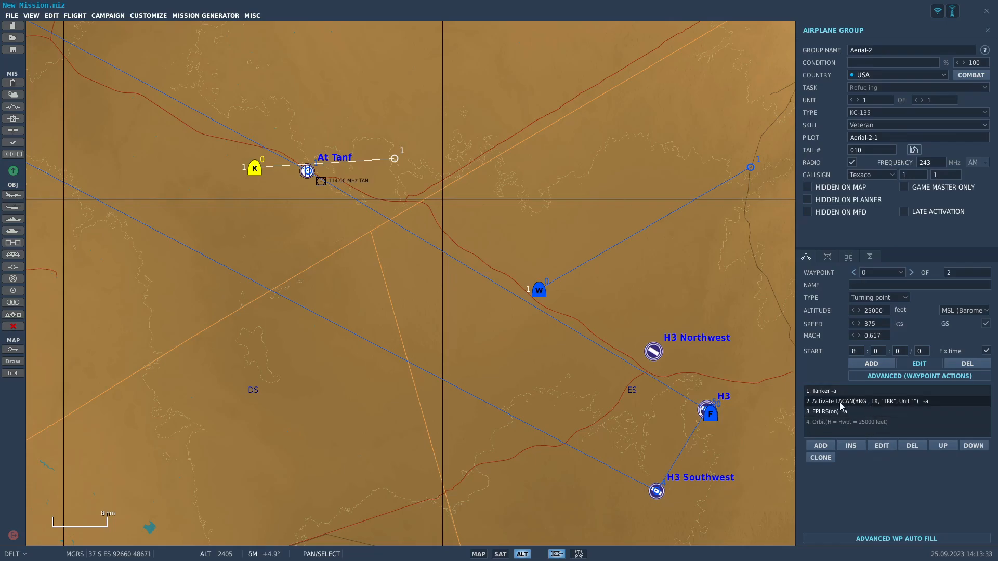
left_click(882, 447)
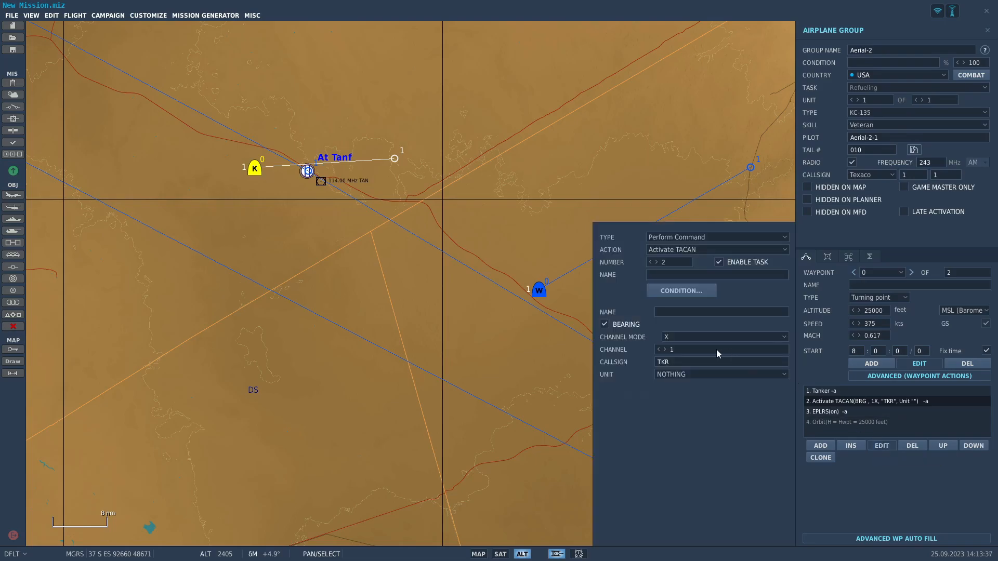
type("43")
type("TEW")
left_click(666, 374)
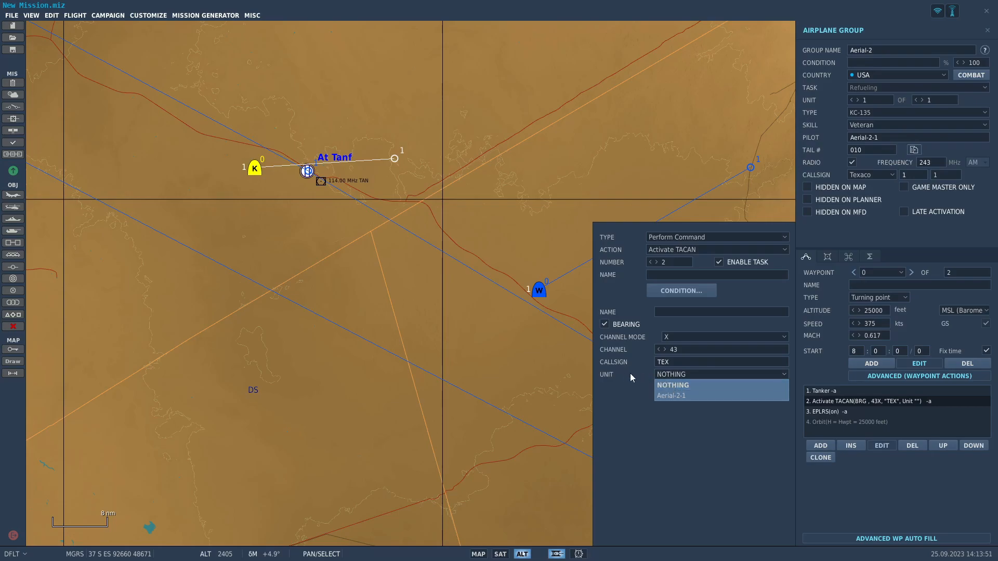
left_click(692, 397)
Rename the tanker group as Texaco+1 and its pilot as Texaco 1-1.
left_click(877, 49)
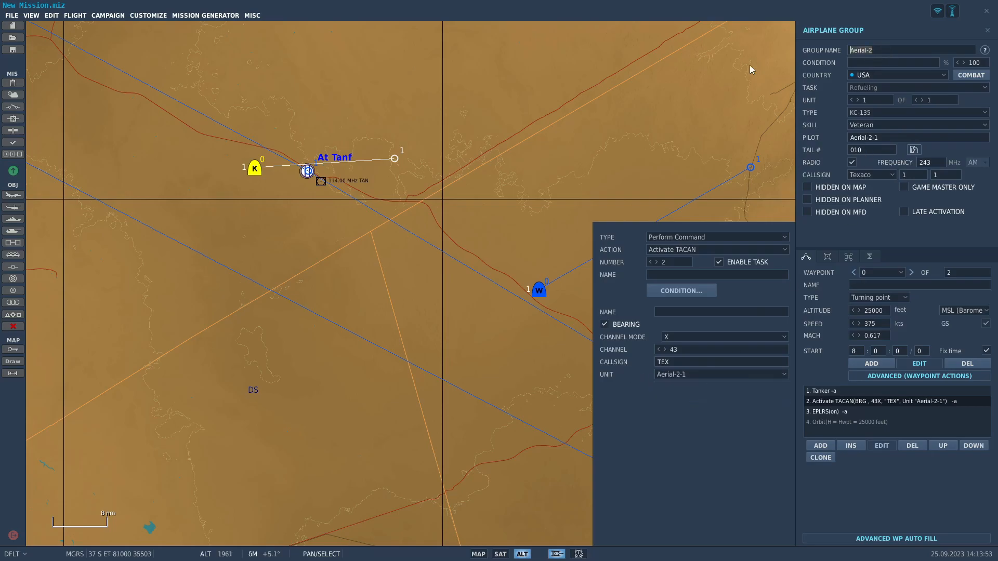
type("Texaco+1")
left_click(855, 137)
type("Texaco")
type(" 1+1")
type("-1")
Start a new airplane group at Palmyra's northeastern parking area and set its country to Syria.
scroll(453, 278, "down", 3)
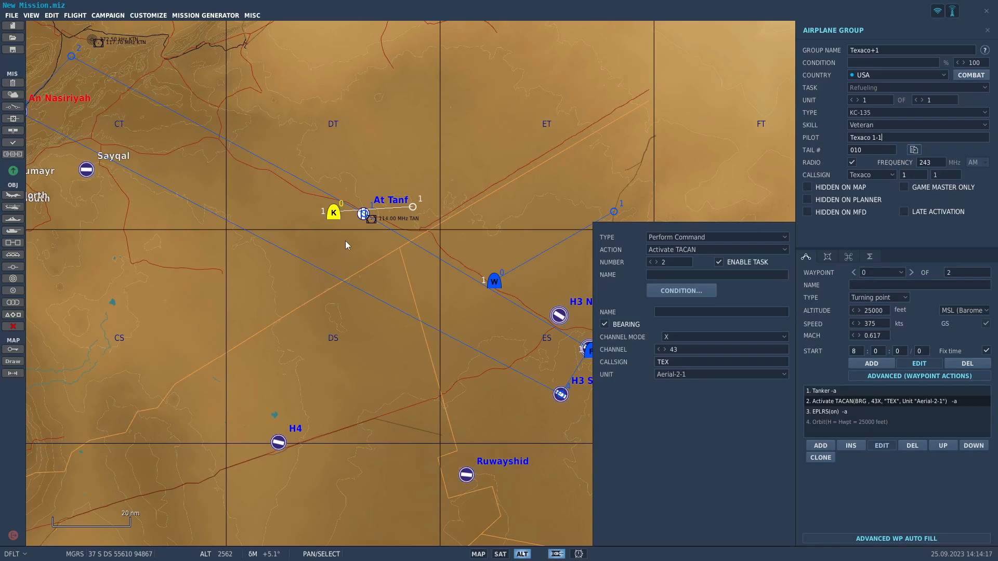
left_click(347, 245)
scroll(701, 366, "down", 4)
scroll(701, 366, "up", 3)
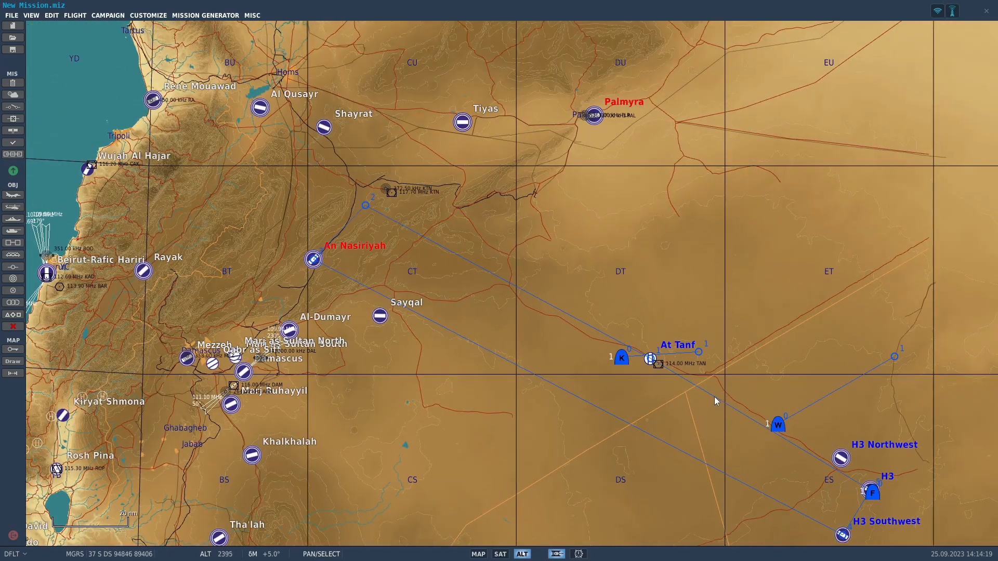
scroll(547, 128, "up", 4)
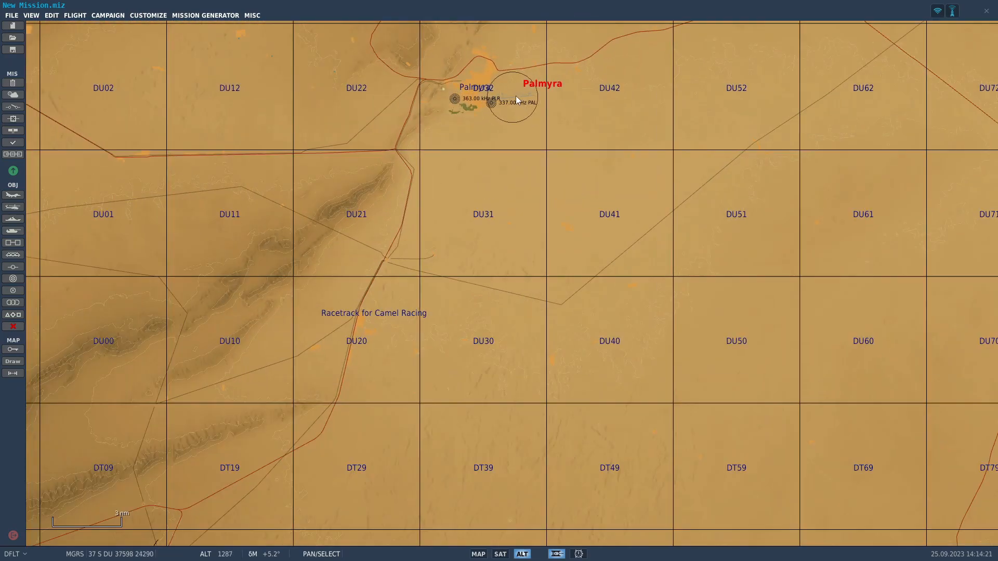
scroll(514, 97, "up", 5)
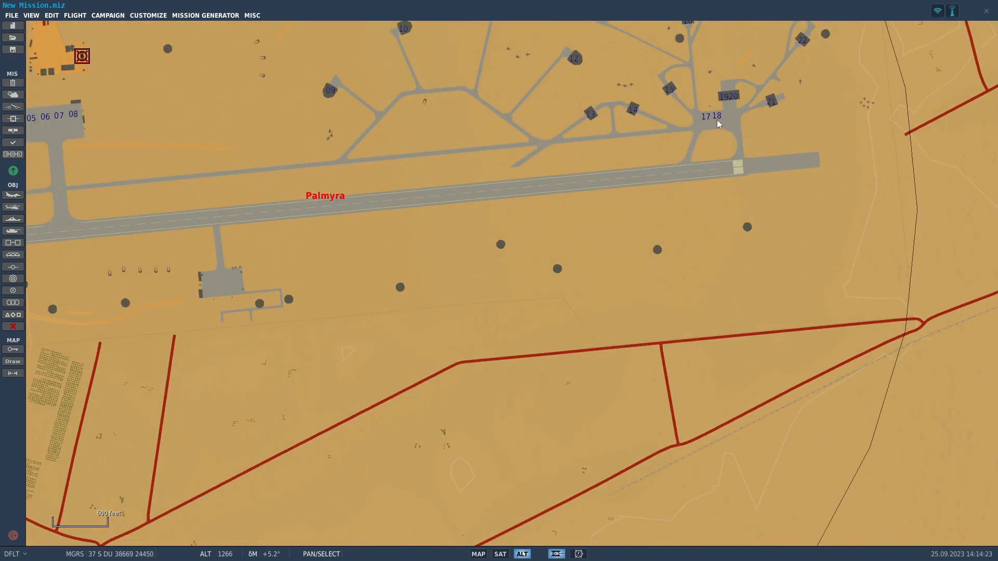
scroll(717, 119, "up", 8)
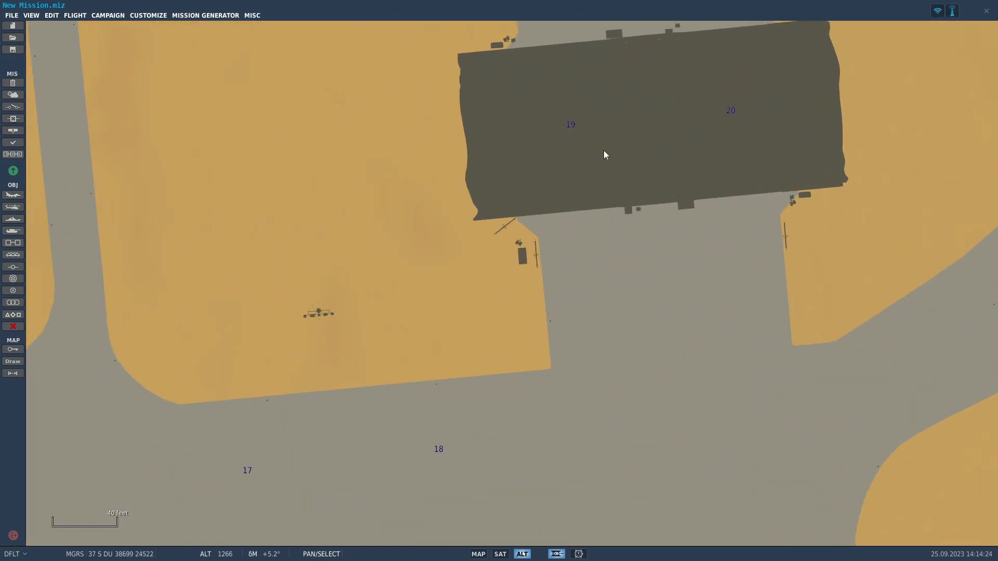
right_click(604, 151)
left_click(156, 226)
left_click(16, 195)
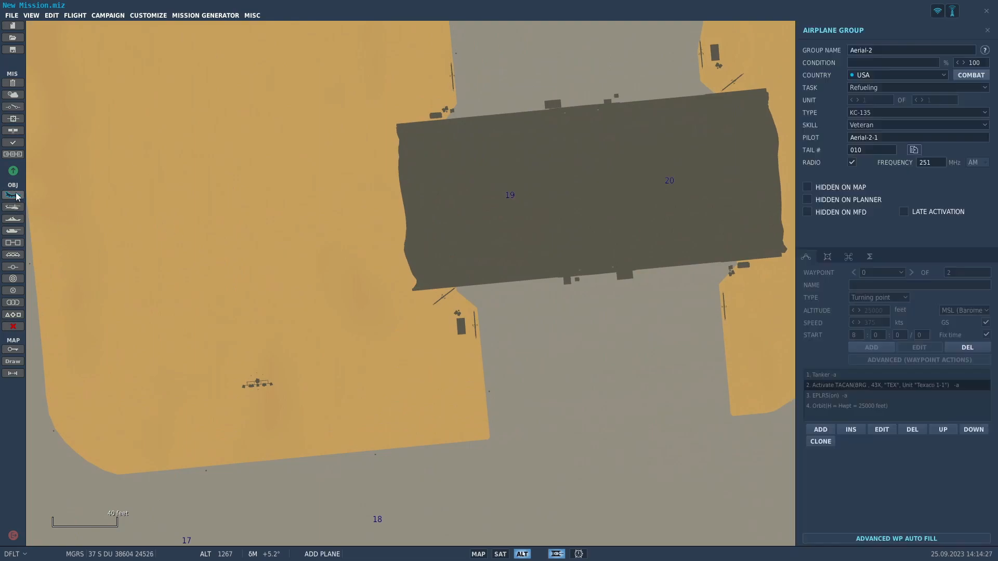
left_click(869, 77)
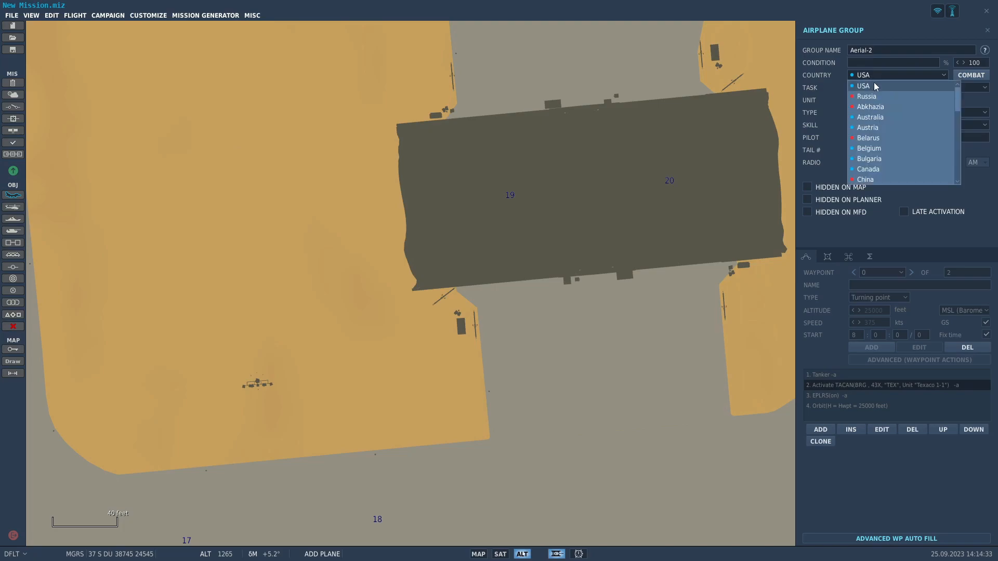
scroll(885, 127, "down", 7)
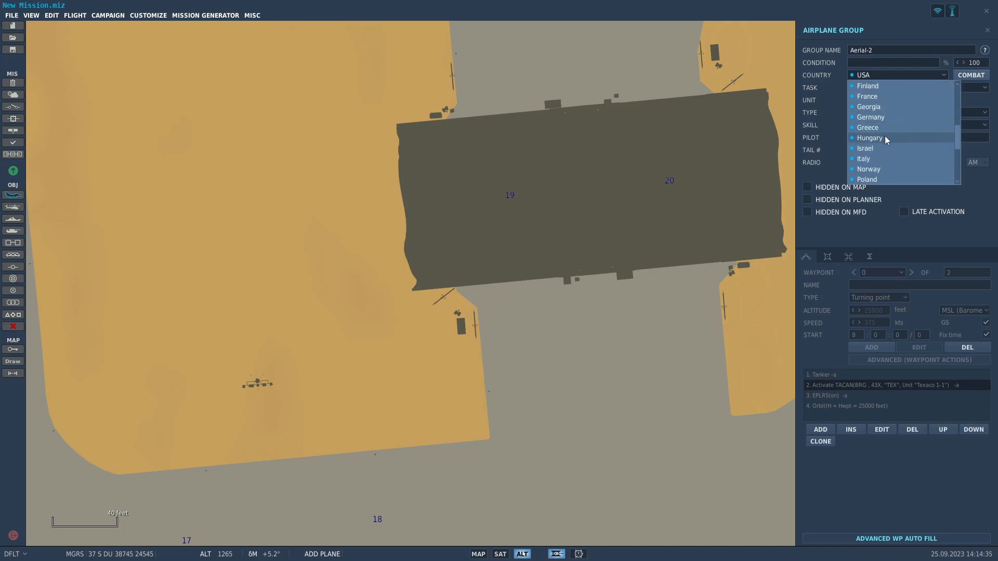
scroll(883, 140, "down", 2)
left_click(881, 139)
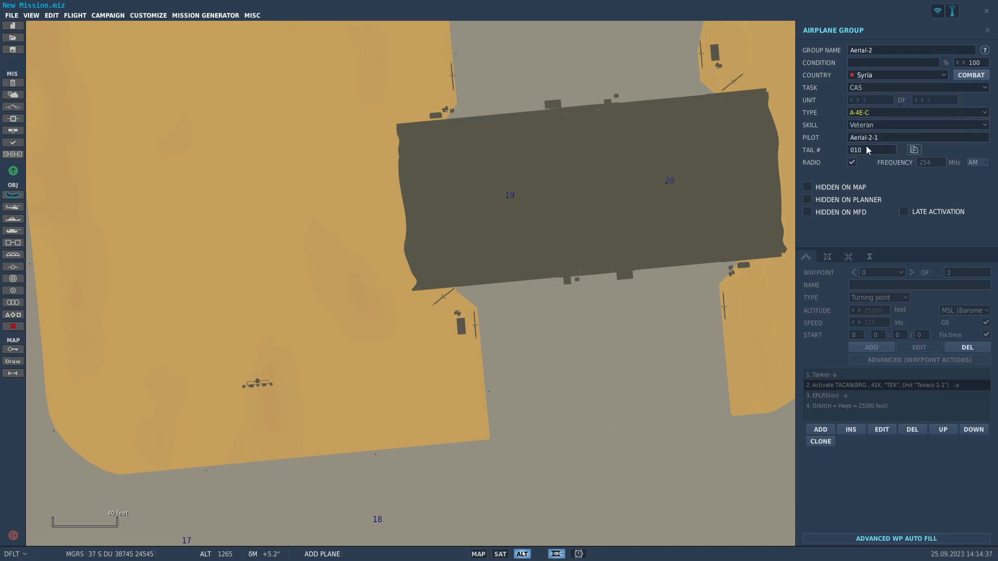
Choose MiG-29A as the aircraft type and place the group at Palmyra's parking spot 19.
left_click(888, 114)
scroll(896, 180, "down", 10)
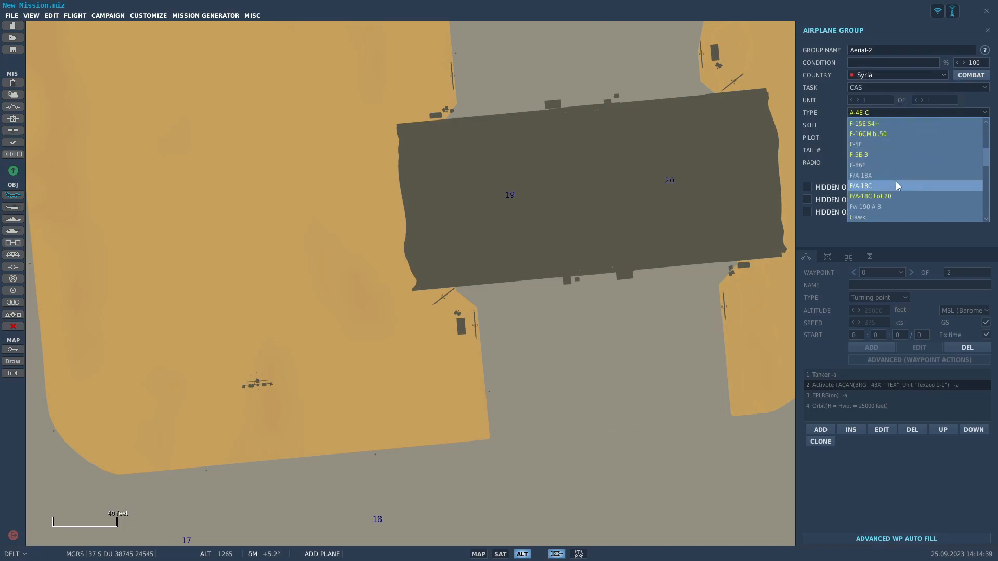
scroll(896, 182, "down", 5)
left_click(878, 207)
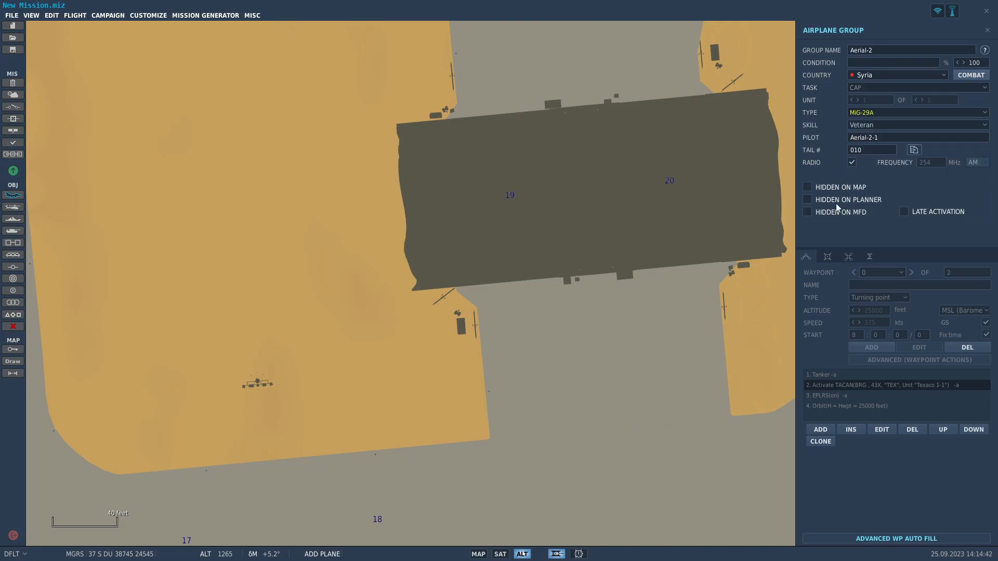
left_click(514, 197)
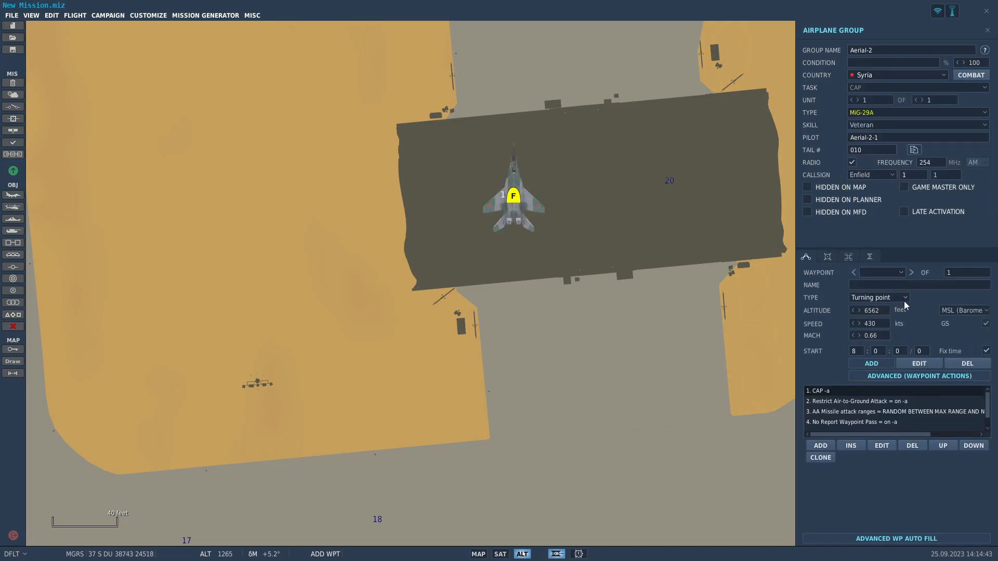
Set the MiG-29A's first waypoint to Takeoff from ramp and increase the group to two aircraft.
left_click(891, 298)
left_click(895, 344)
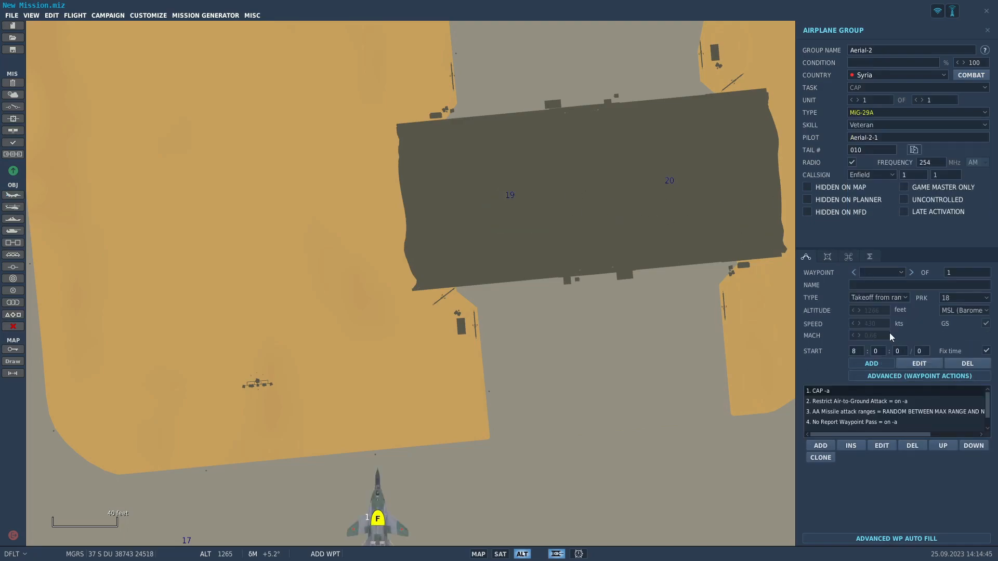
scroll(628, 304, "down", 2)
right_click_drag(628, 304, 709, 205)
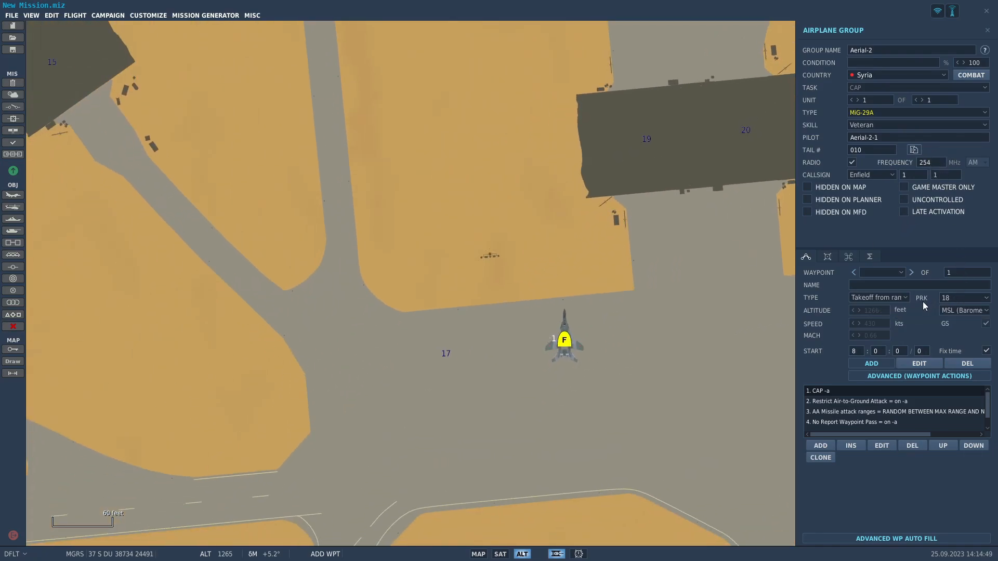
left_click(967, 298)
left_click(968, 298)
left_click(923, 101)
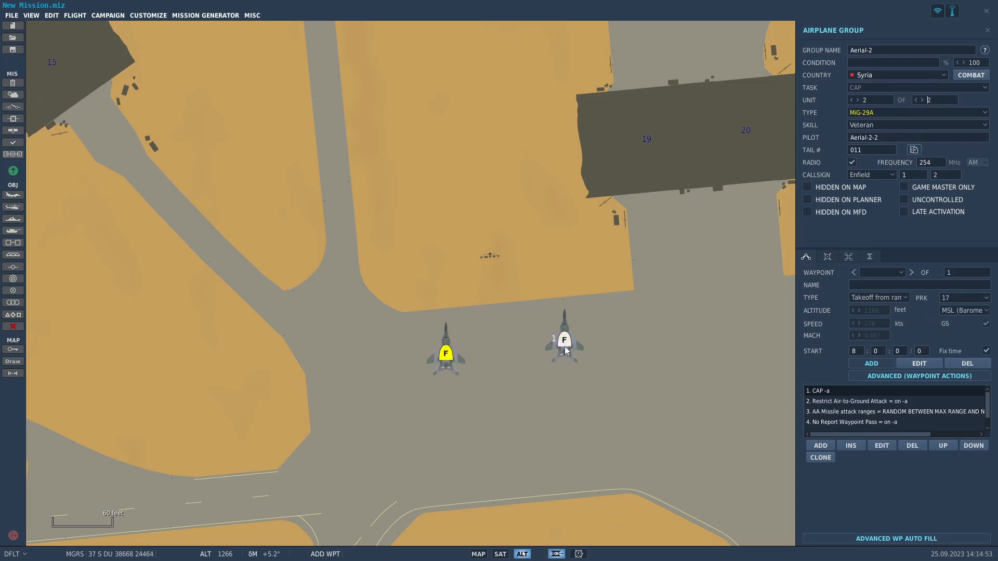
Equip both MiG-29As with the R-60M*4,R-27R*2,Fuel-1500 loadout.
left_click(828, 256)
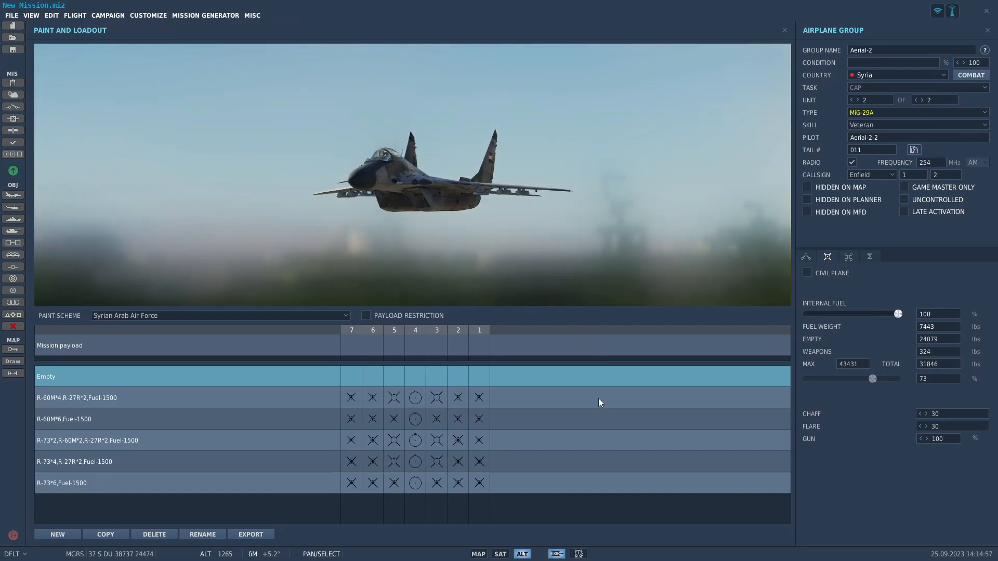
left_click(602, 399)
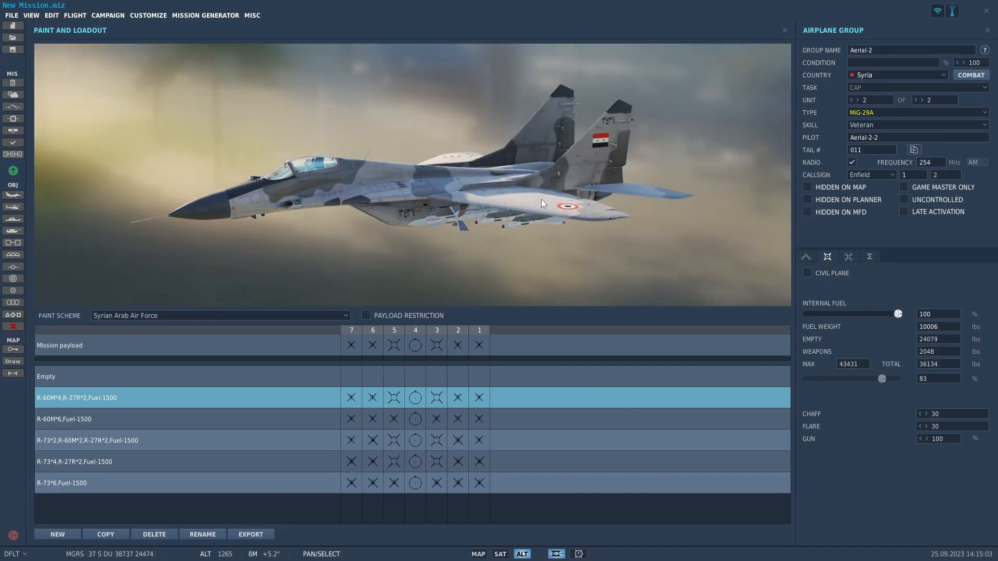
left_click(852, 100)
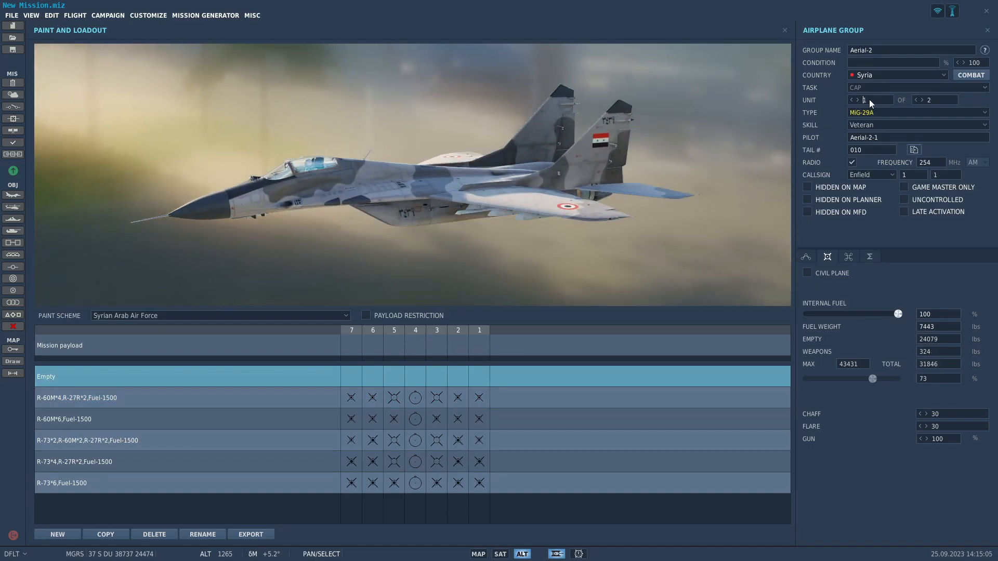
left_click(858, 100)
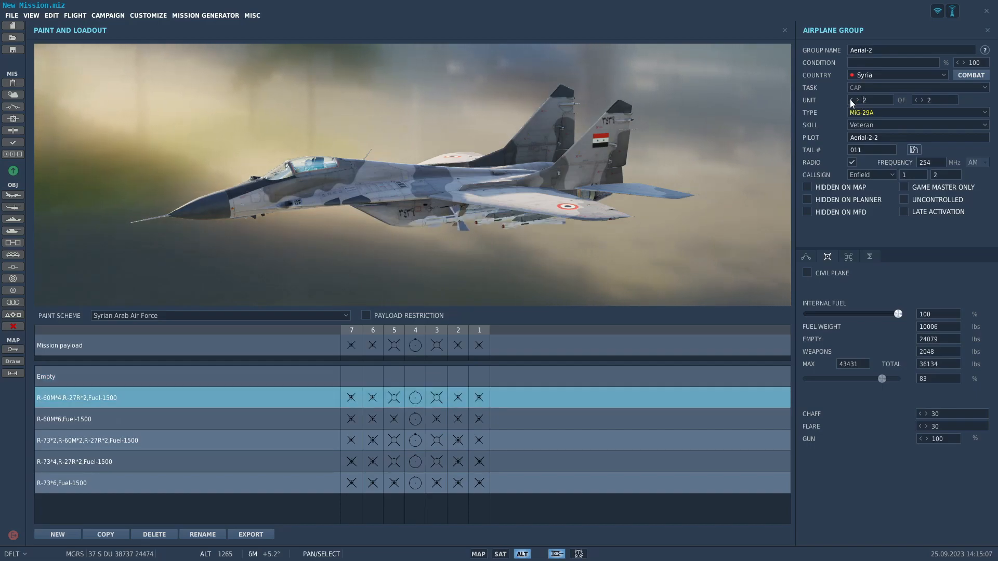
left_click(851, 100)
left_click(501, 403)
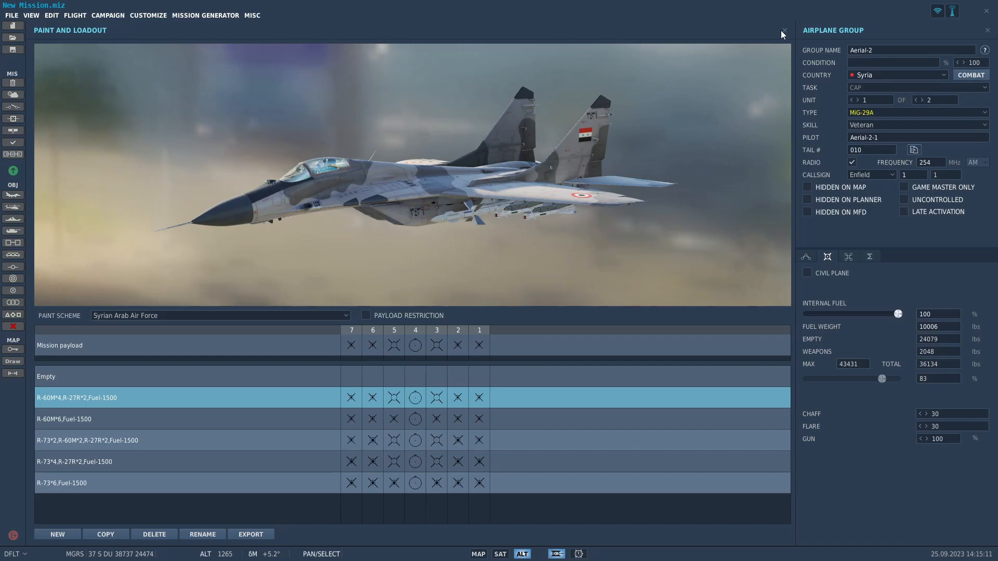
Set the skill of both MiG-29A units to Random.
left_click(882, 125)
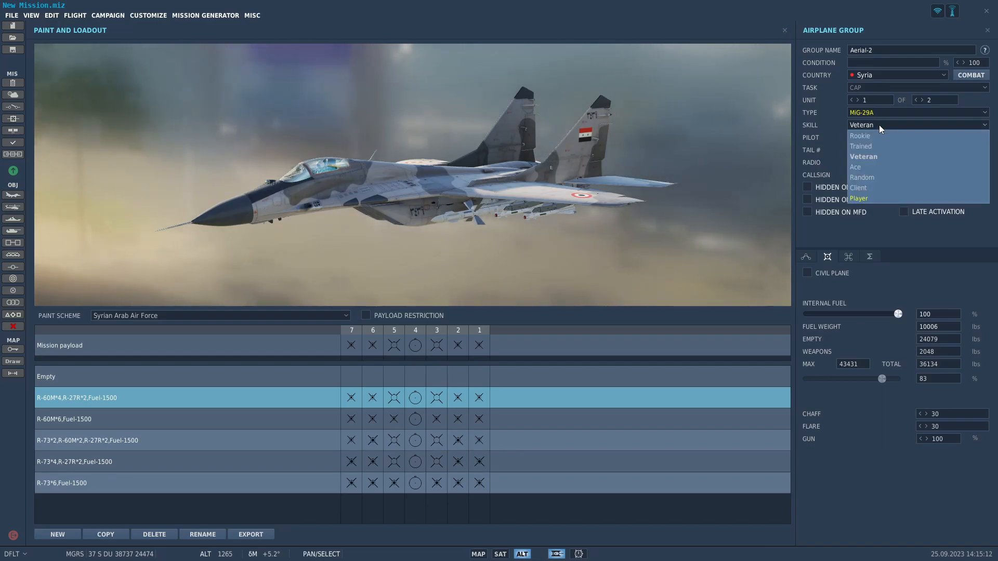
left_click(881, 178)
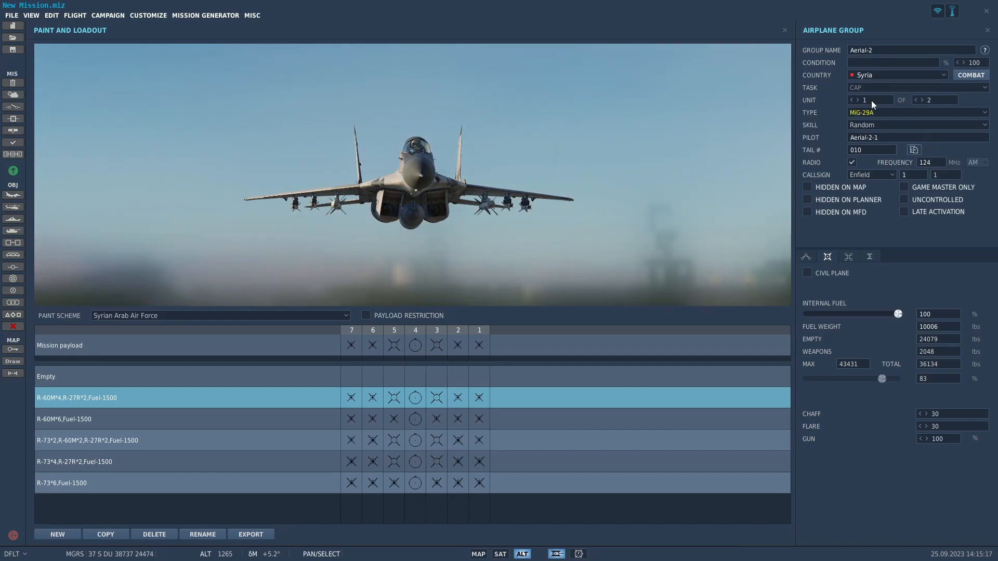
left_click(858, 100)
left_click(879, 125)
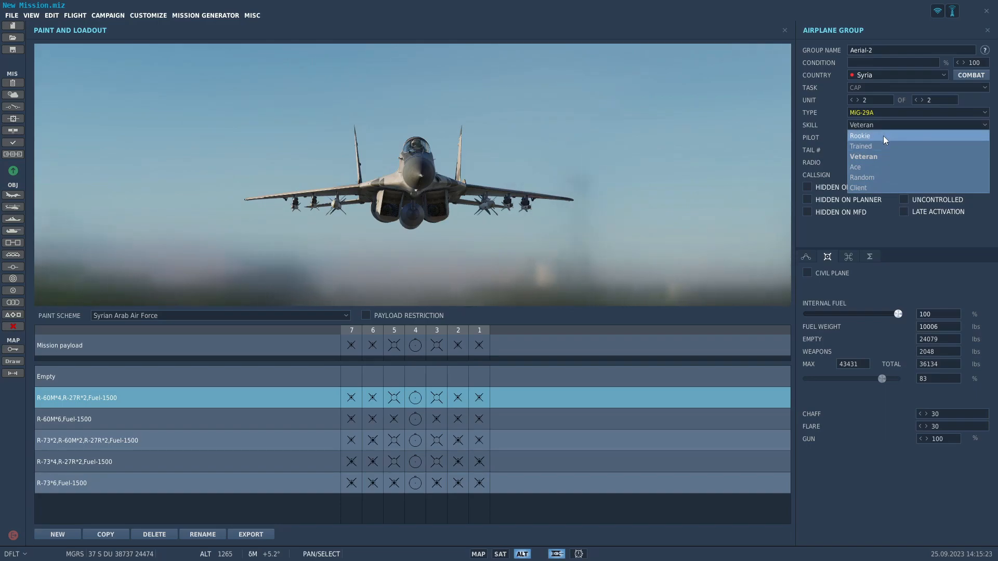
left_click(882, 178)
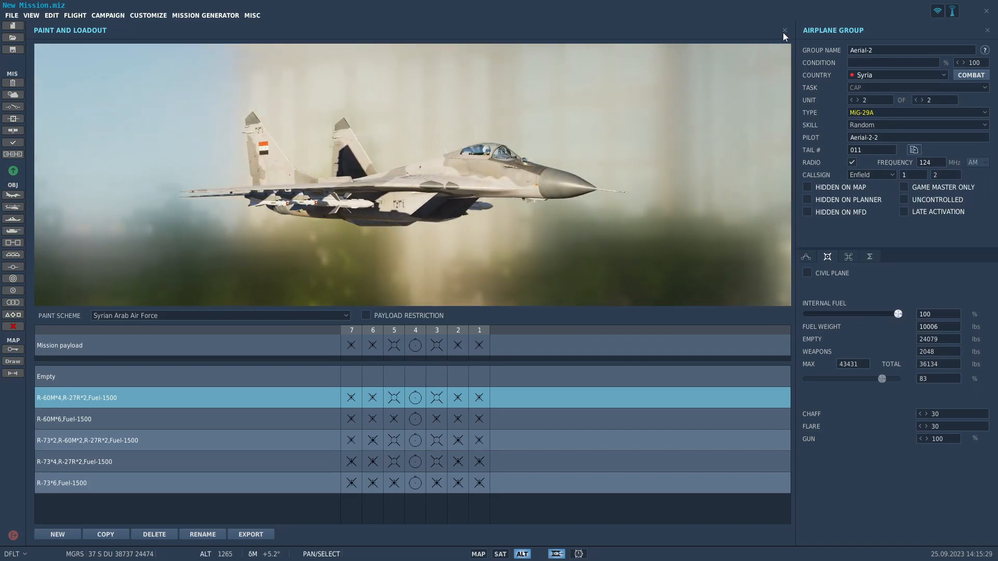
Name the MiG-29A group Syrian Mig Flight 1 and the first unit's pilot Syrian Mig Flight 1-1.
left_click(851, 100)
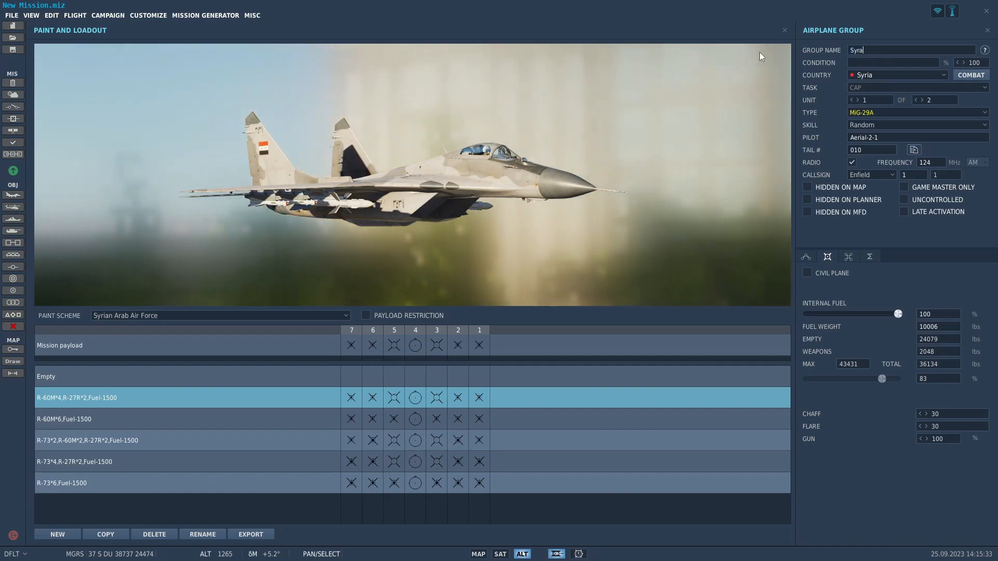
type("Syr")
type("ian Mi")
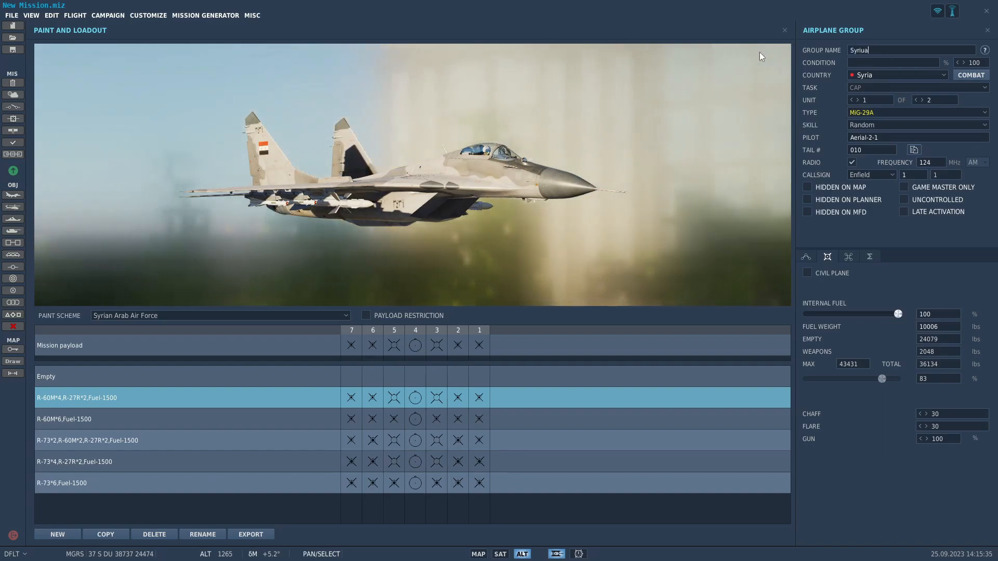
type("g Flight")
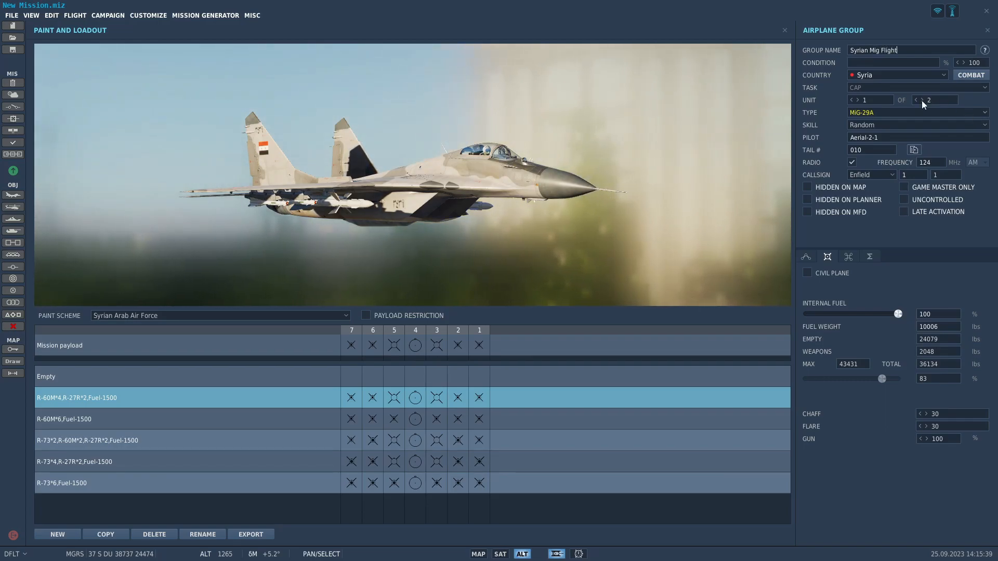
left_click_drag(896, 138, 794, 131)
type("Syrian Mig Flig")
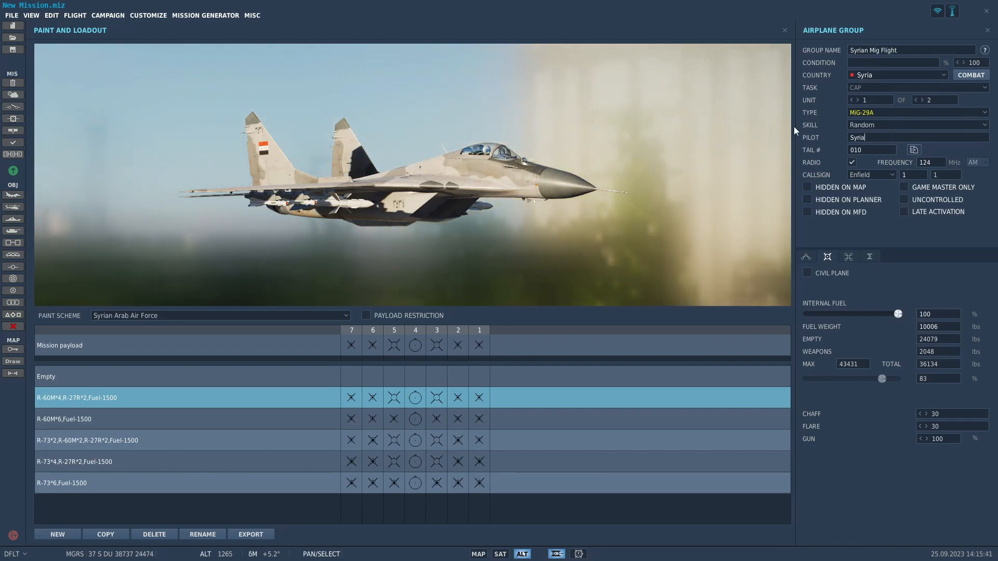
type("ht")
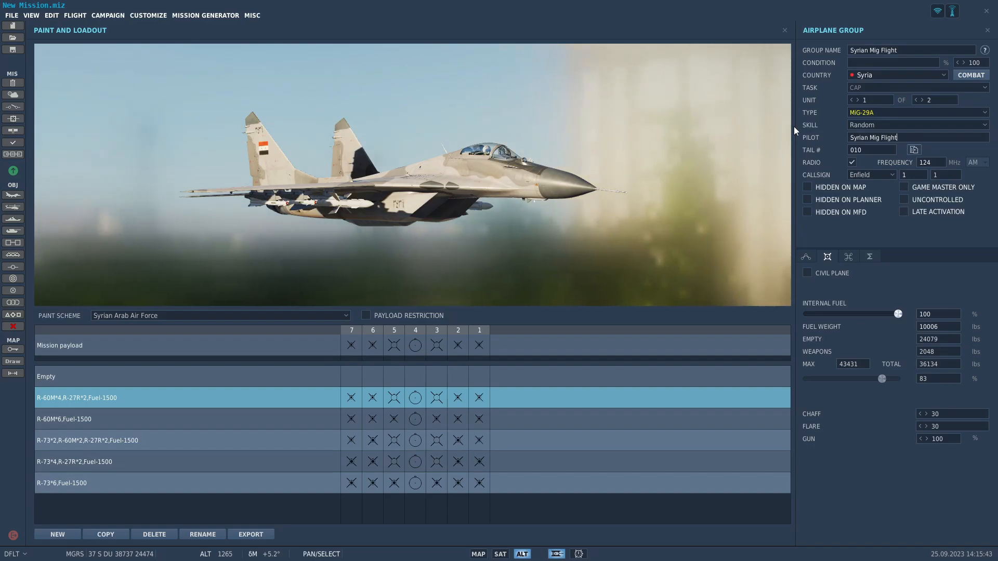
type(" 1-1")
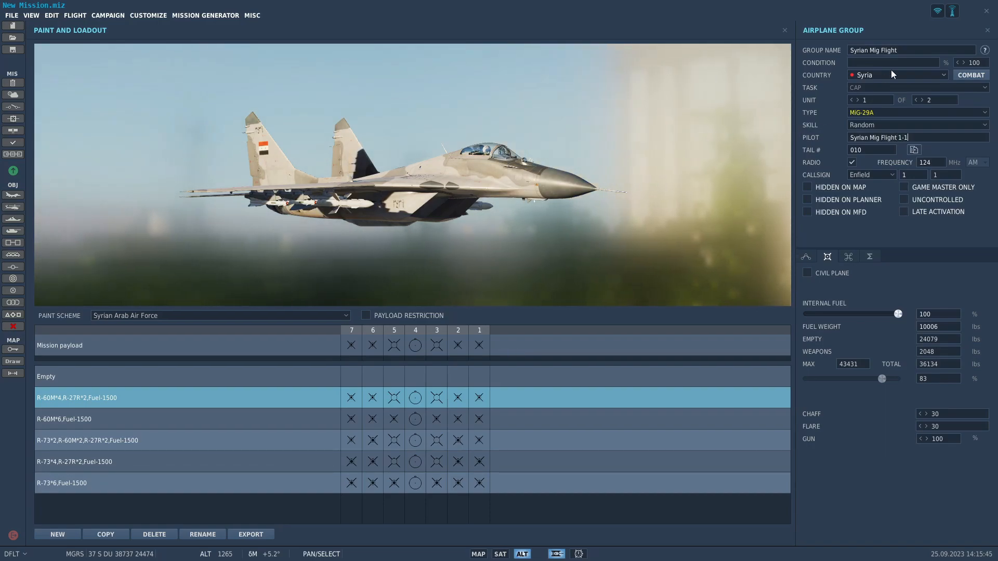
left_click(908, 50)
type("1")
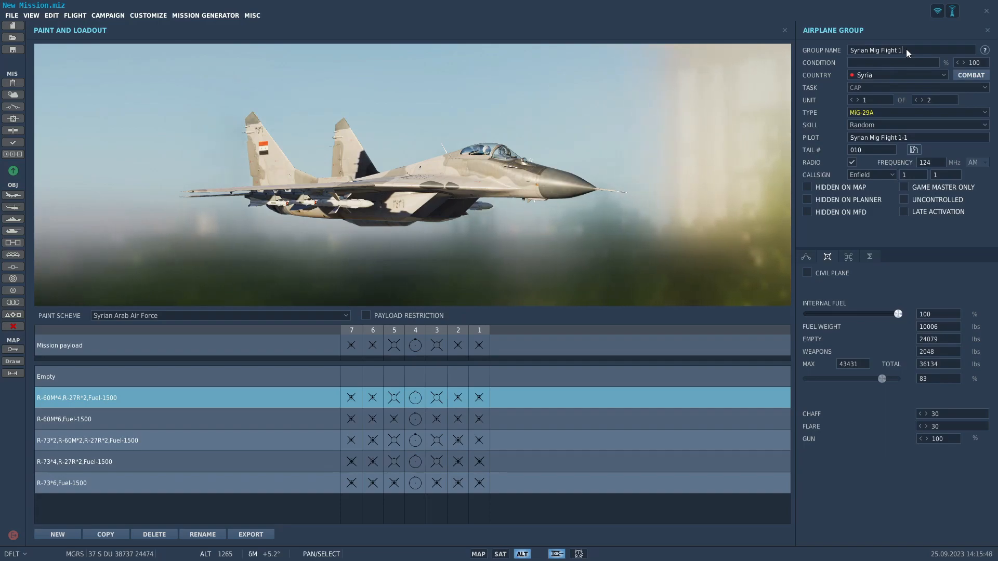
Name the second MiG-29A's pilot Syrian Mig Flight 1-2 and close the loadout view.
left_click(858, 100)
double_click(901, 137)
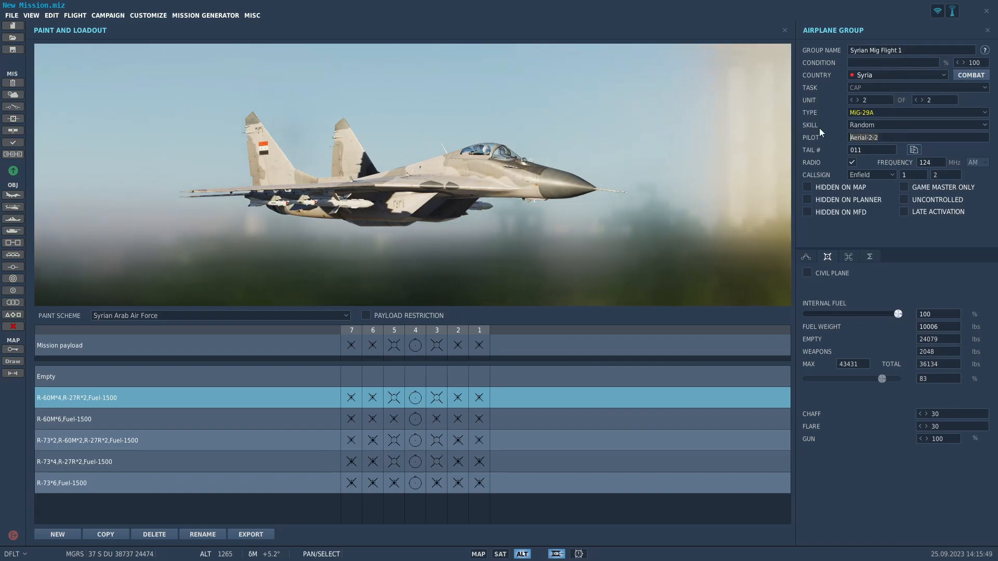
type("Syrian Mi")
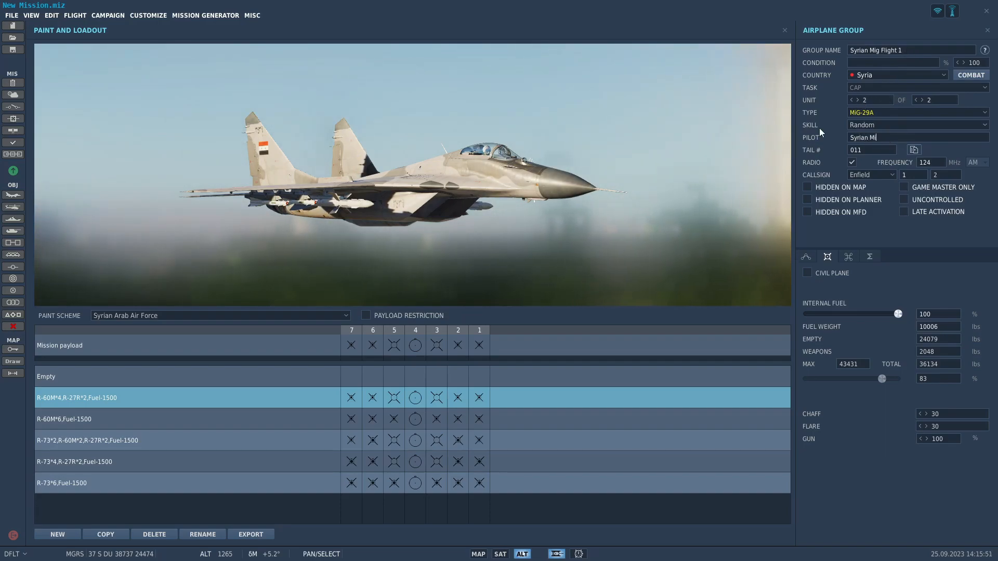
type("g F")
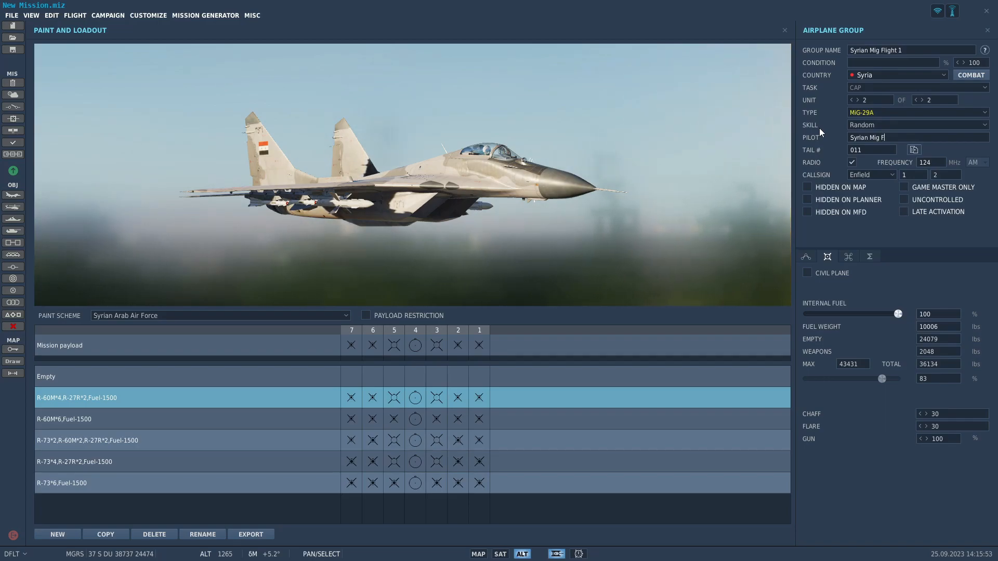
type("Light 1-2")
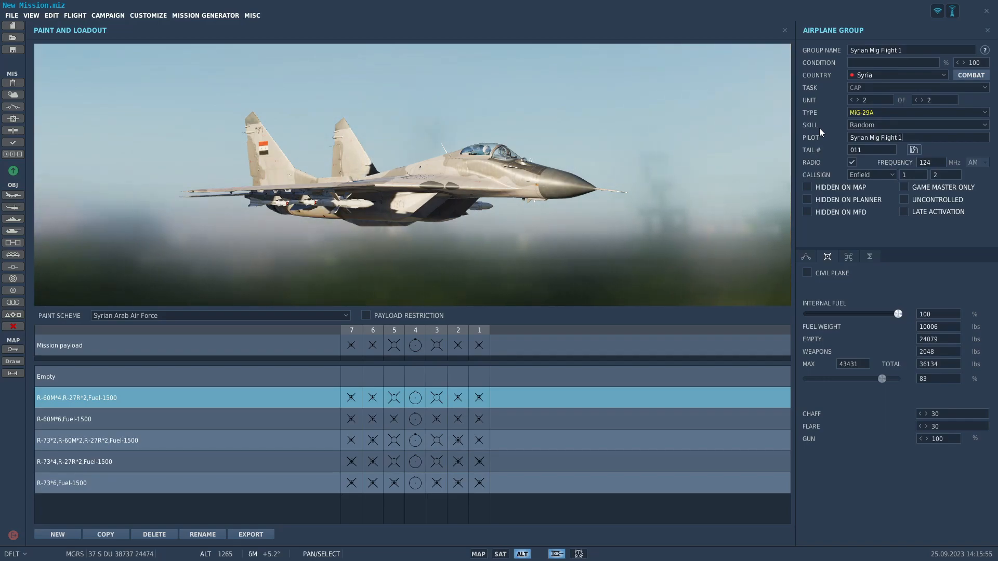
left_click(785, 30)
Enable late activation for the Syrian Mig Flight 1 group at Palmyra.
scroll(507, 259, "down", 5)
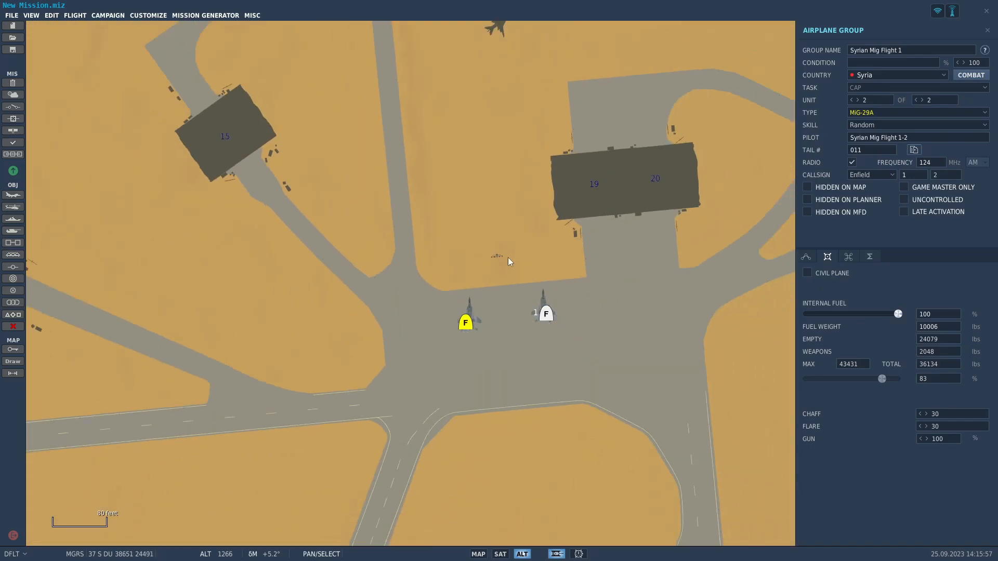
left_click(528, 289)
scroll(497, 283, "down", 7)
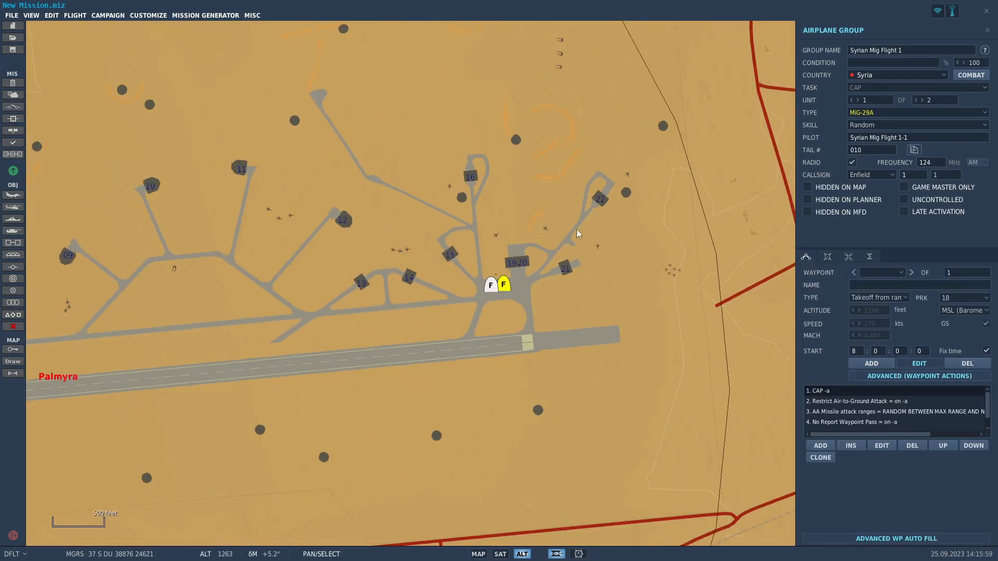
left_click_drag(569, 233, 602, 235)
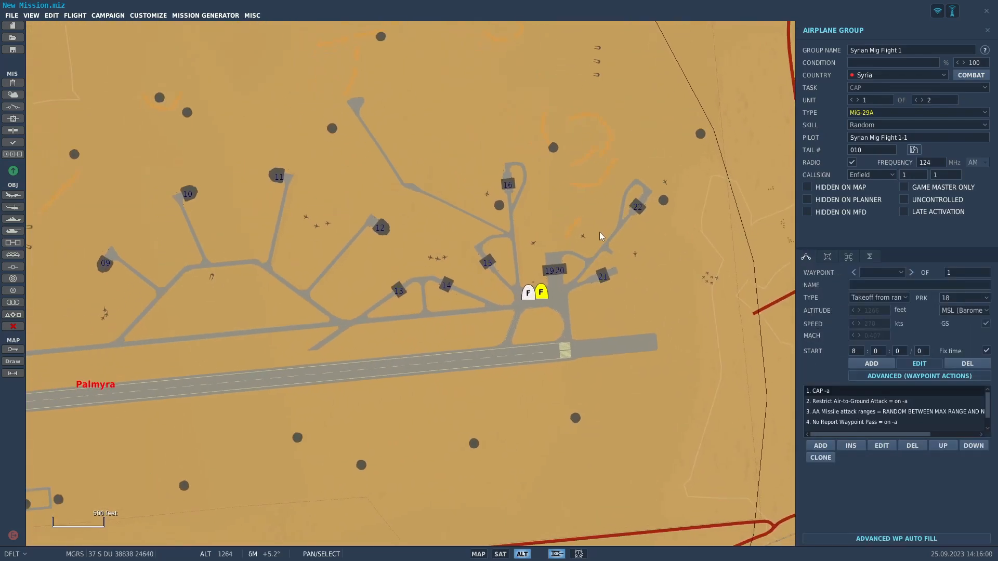
left_click(905, 211)
Place a new circular trigger zone just north of At Tanf, near the bombers' outbound route.
scroll(713, 290, "down", 8)
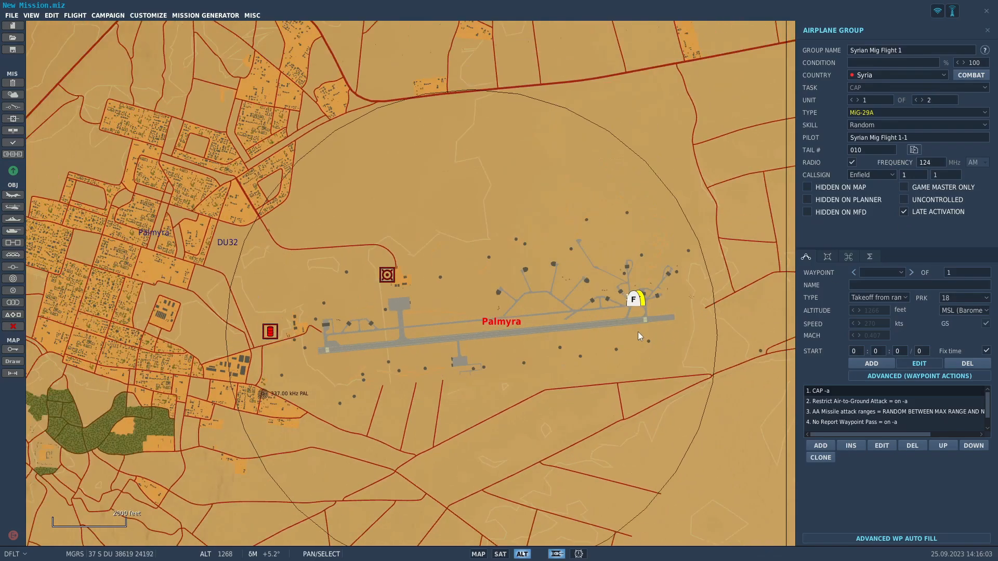
scroll(847, 413, "down", 1)
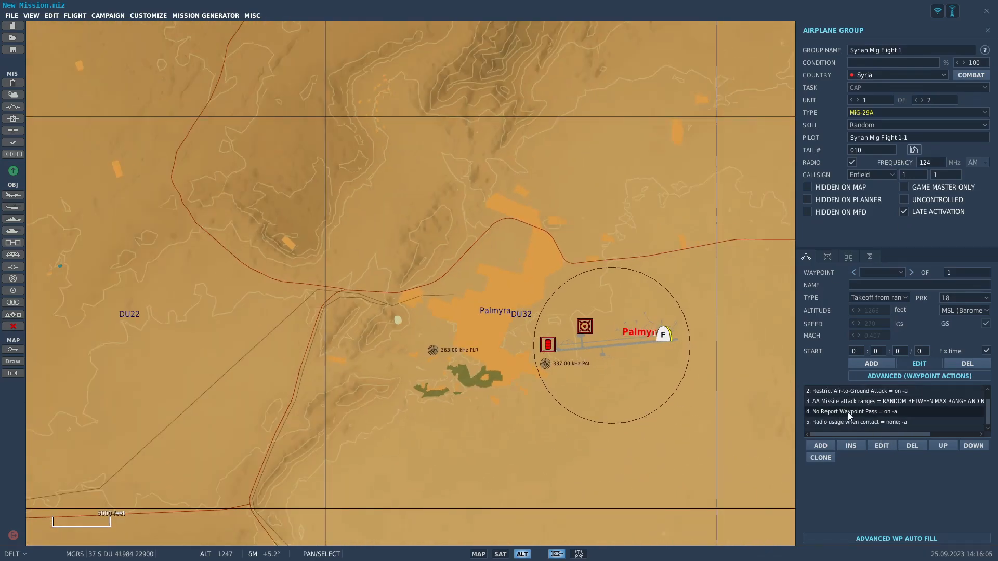
scroll(588, 363, "down", 10)
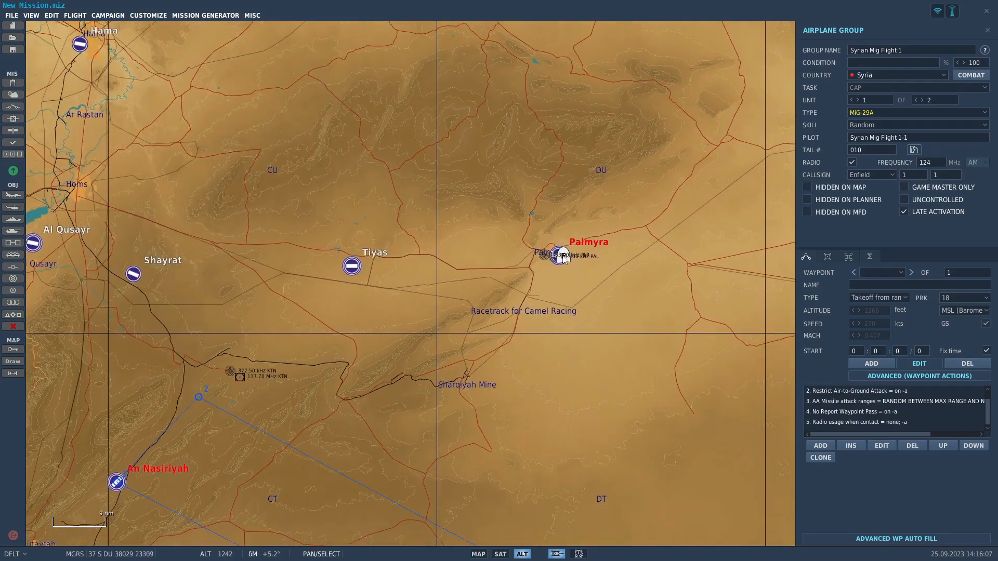
scroll(563, 259, "down", 3)
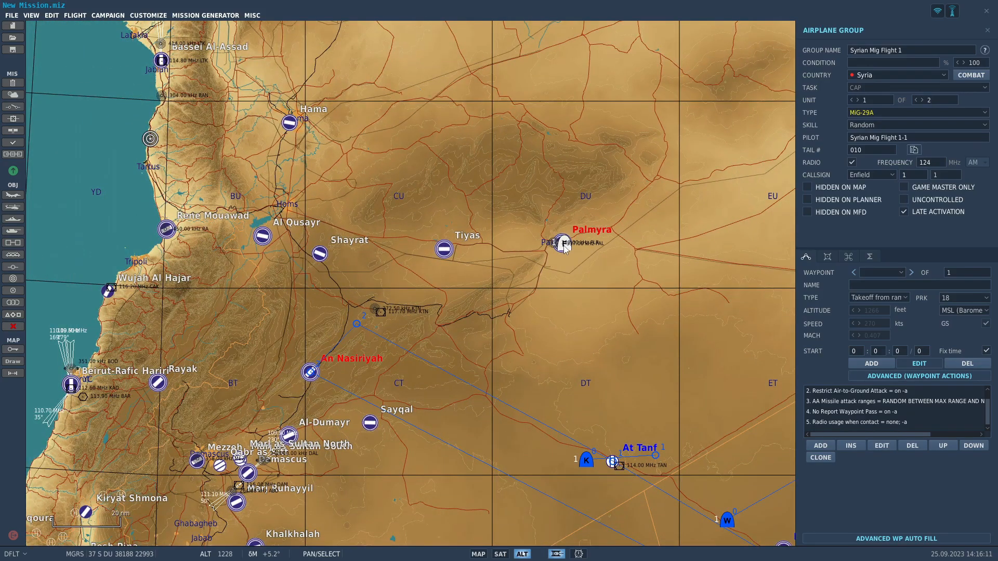
left_click_drag(523, 317, 453, 207)
left_click_drag(584, 336, 523, 282)
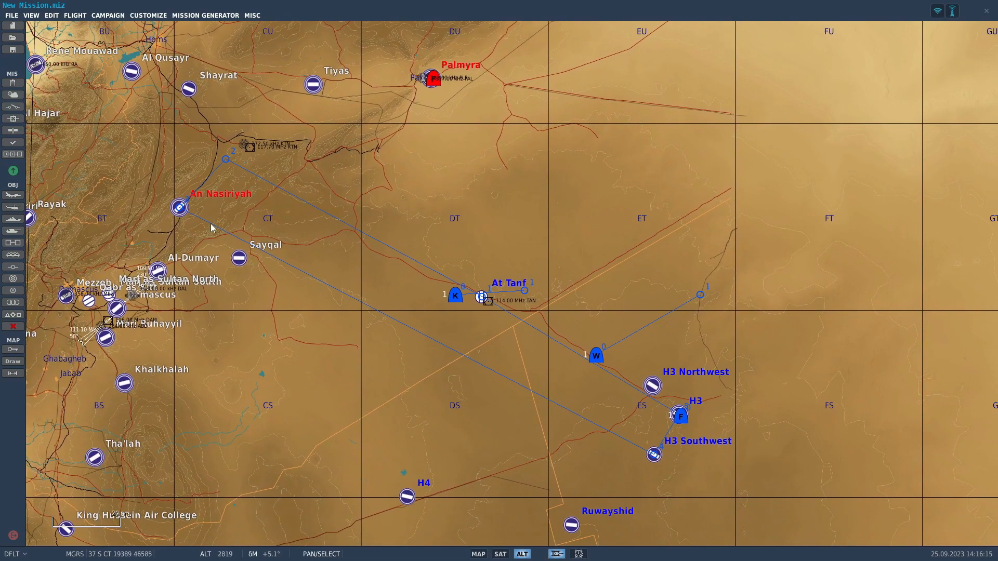
left_click_drag(525, 347, 548, 360)
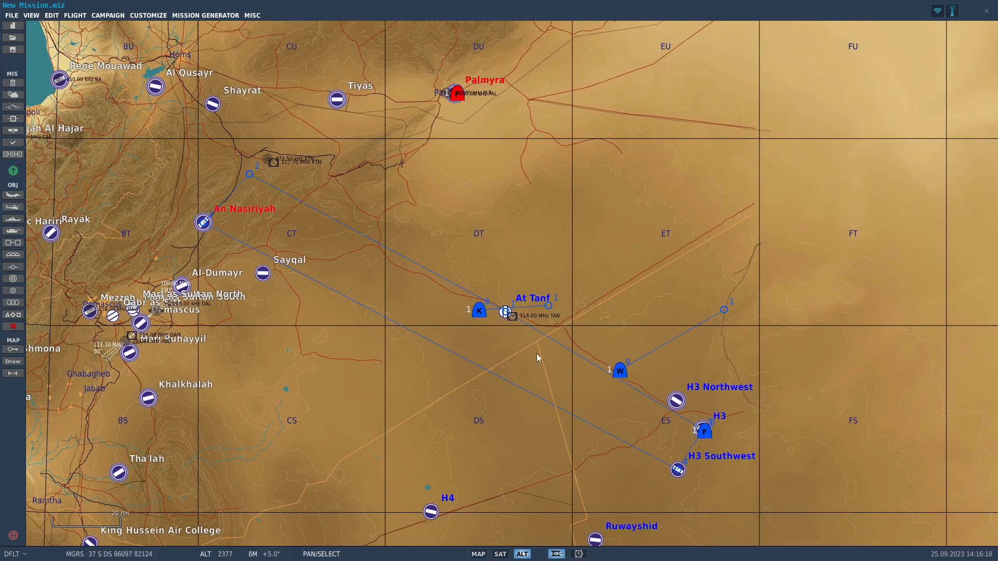
left_click_drag(580, 279, 509, 214)
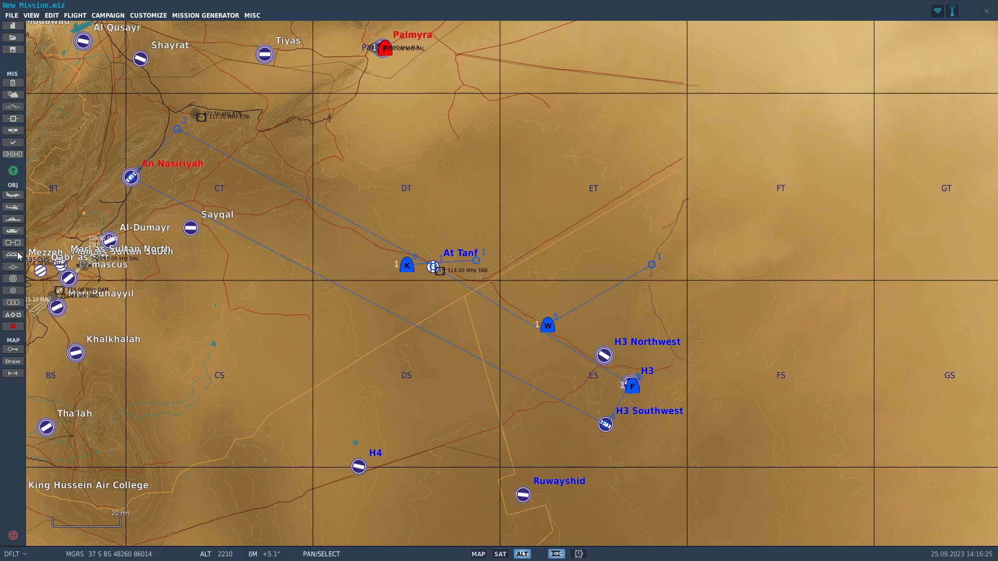
left_click(9, 293)
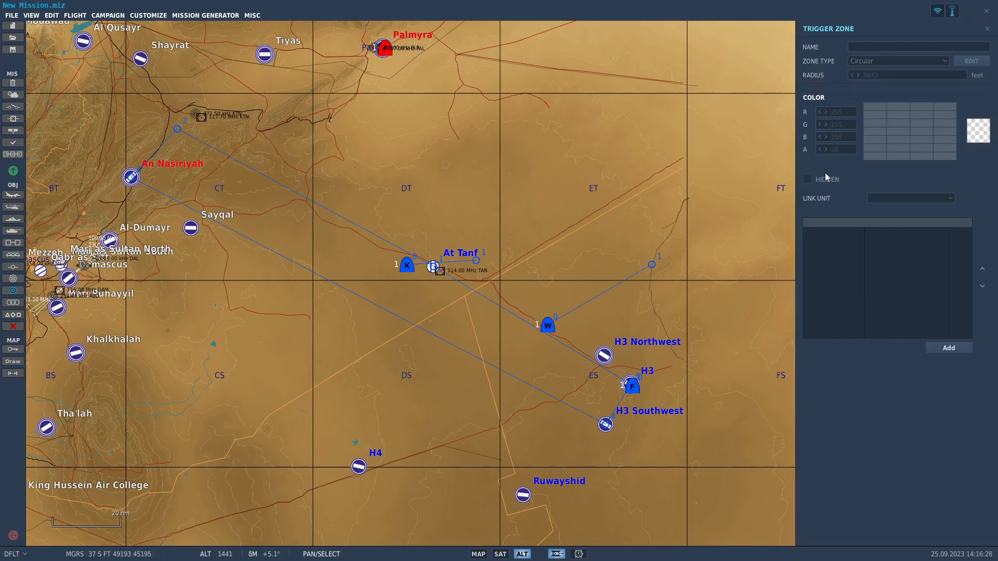
left_click(424, 241)
Name the trigger zone Mig Scramble and colour it red.
left_click_drag(910, 48, 795, 60)
type("Mi")
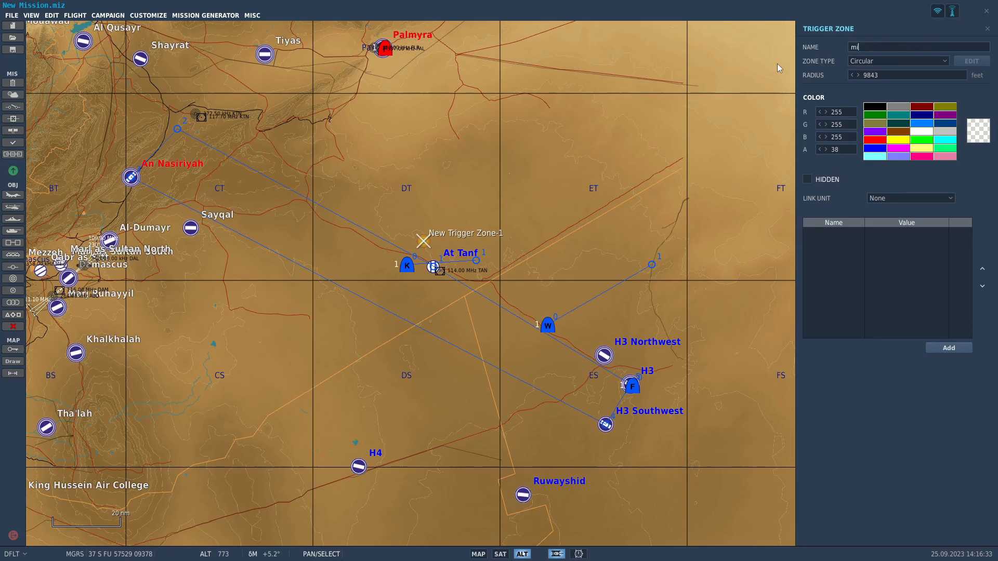
type("g Scramble")
left_click(882, 142)
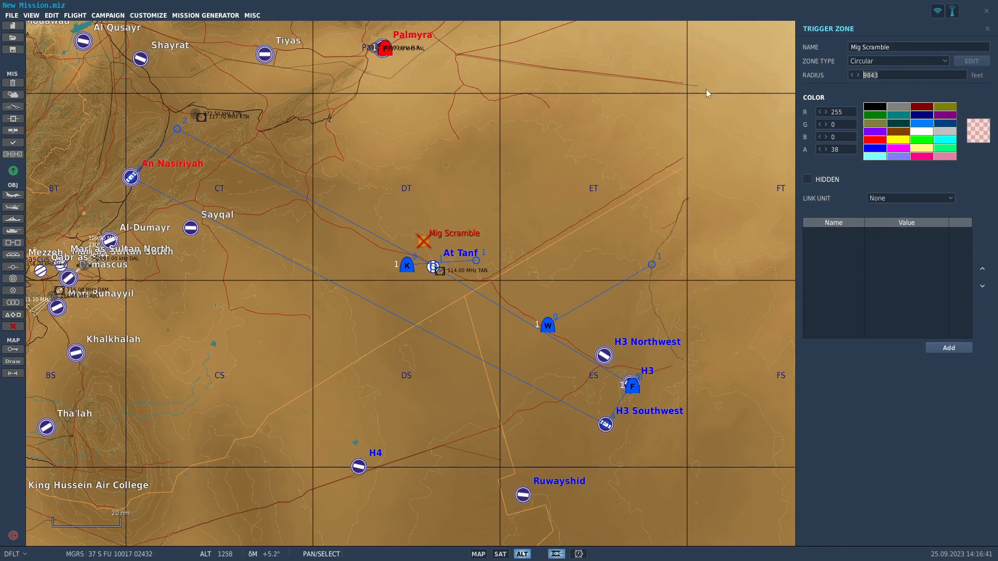
Set the Mig Scramble zone's radius to 300000 feet.
type("000000")
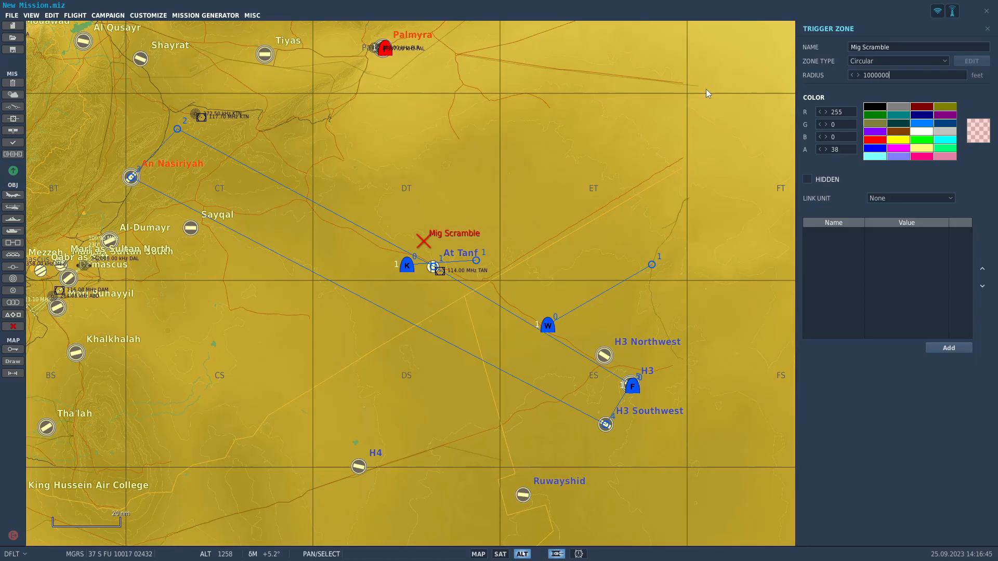
key("BackSpace")
key("BackSpace")
type("2")
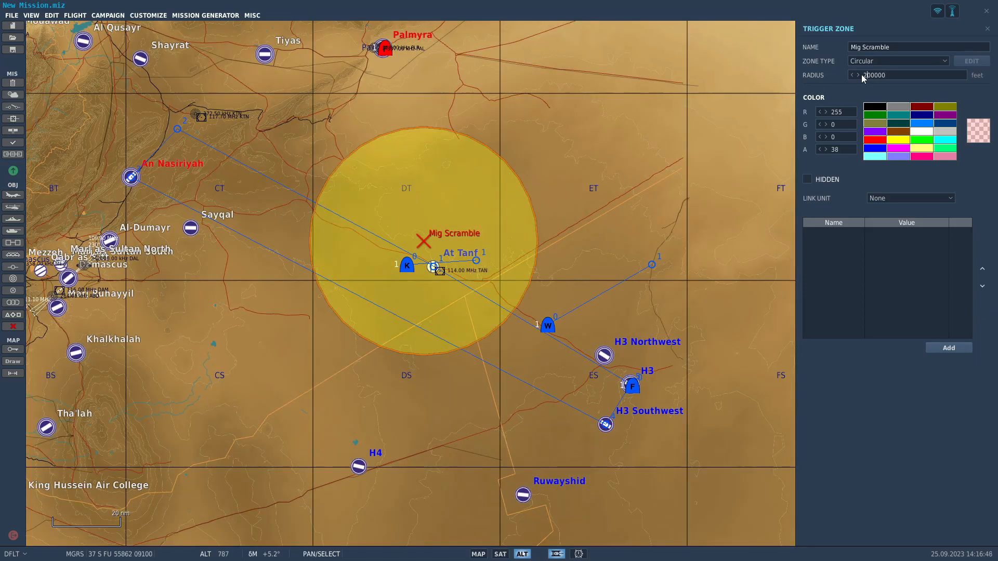
key("BackSpace")
type("3")
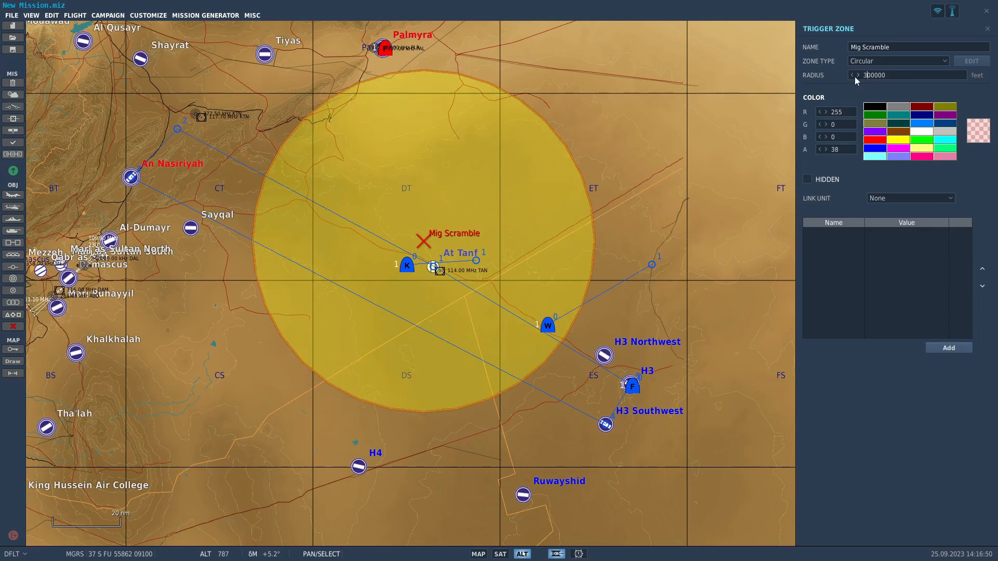
Move the Mig Scramble zone north so it spans from Palmyra to just south of At Tanf.
left_click_drag(426, 243, 433, 166)
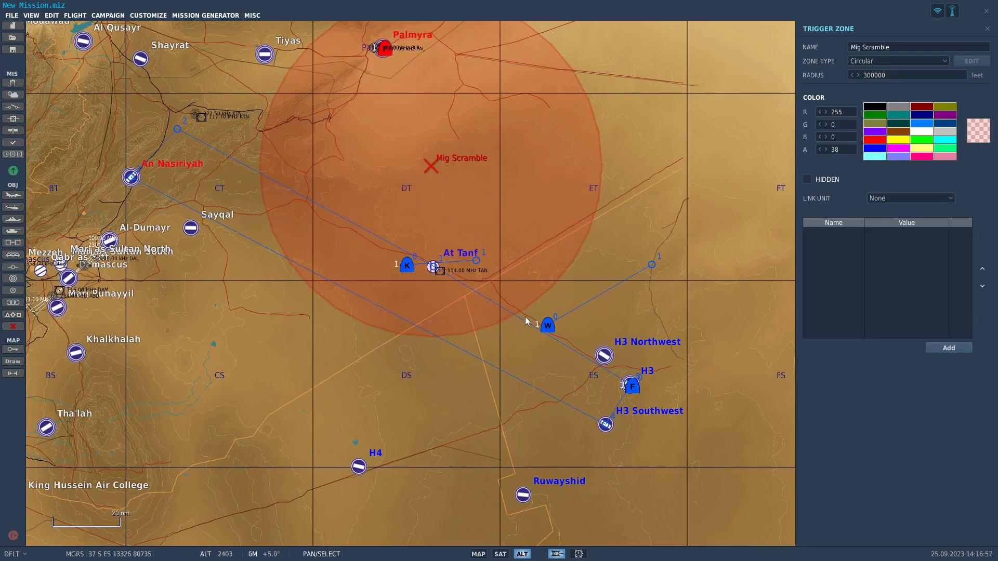
scroll(524, 315, "up", 3)
scroll(503, 260, "down", 2)
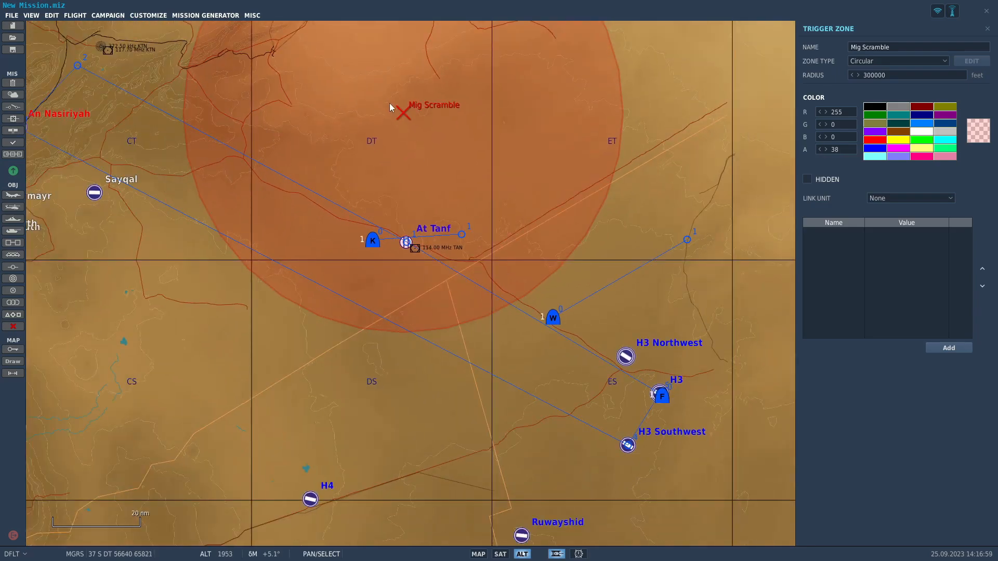
mouse_move(404, 112)
left_mouse_down()
mouse_move(395, 105)
mouse_move(405, 112)
left_mouse_up()
left_click_drag(545, 218, 417, 314)
left_click_drag(525, 358, 446, 245)
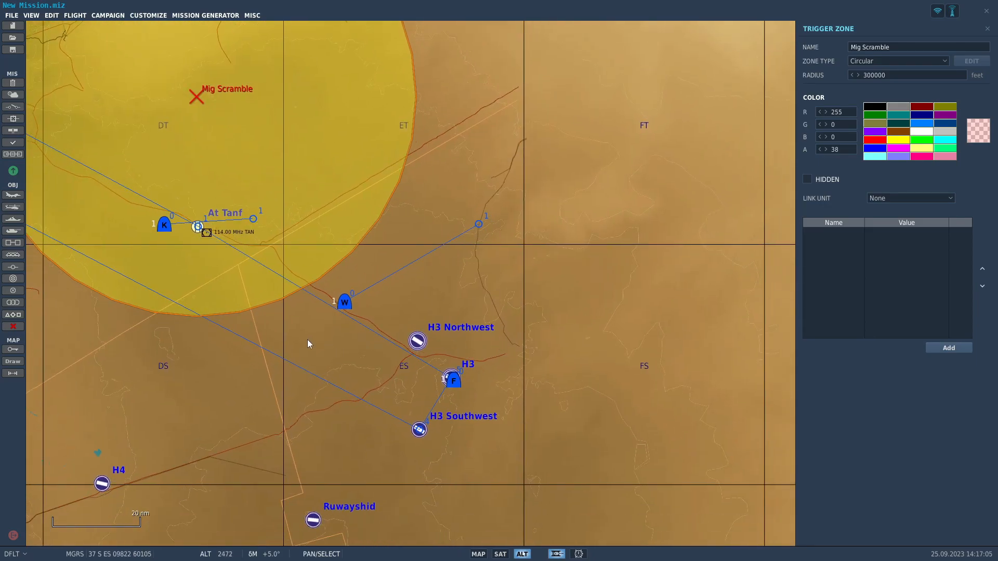
left_click_drag(310, 335, 433, 335)
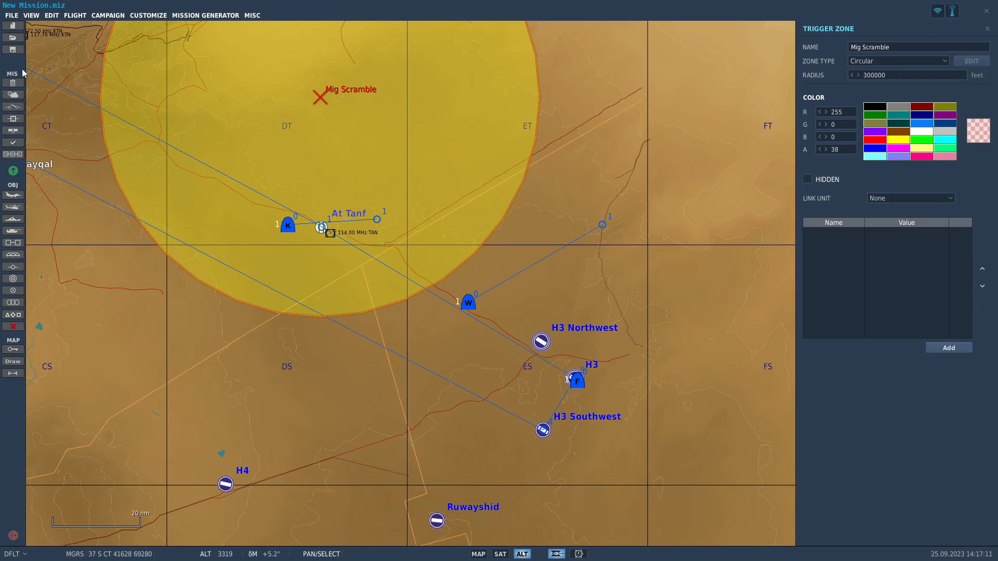
Create a 1 ONCE trigger named Mig Scramble 1 and colour it red.
left_click(14, 107)
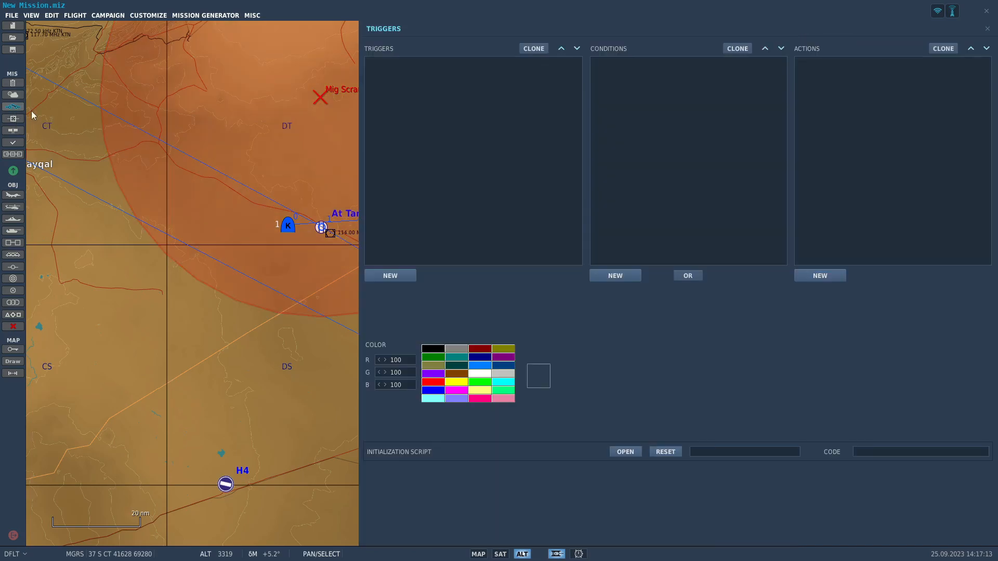
left_click(395, 276)
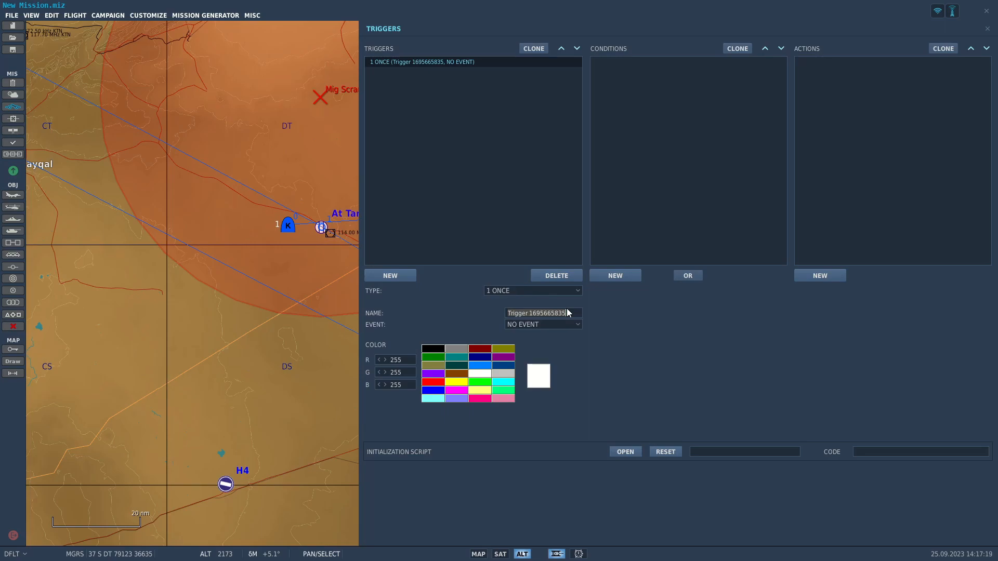
type("Mig Scramble 1")
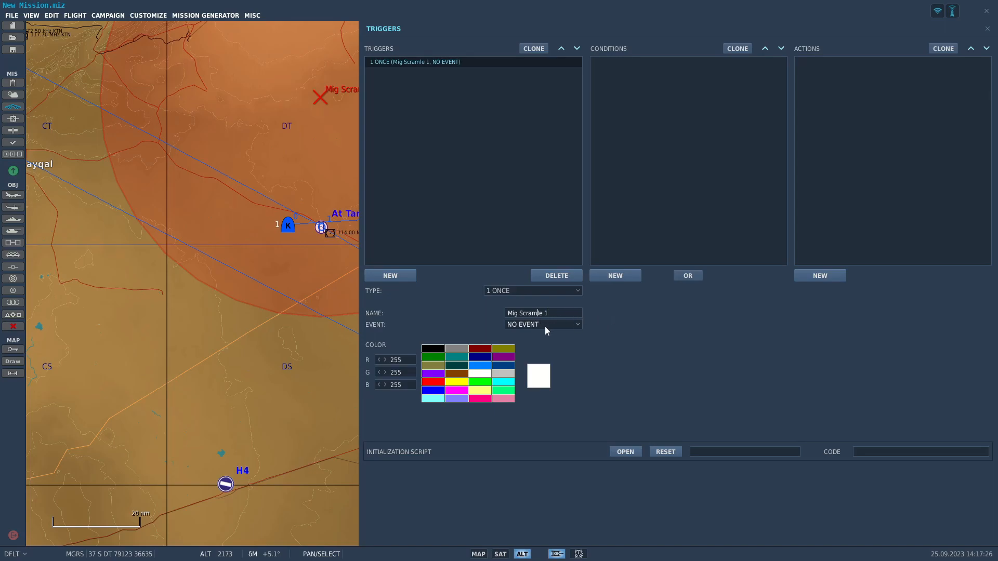
left_click(433, 382)
Add an ALL OF GROUP IN ZONE condition with group Aerial-1 and zone Mig Scramble to the trigger.
left_click(615, 276)
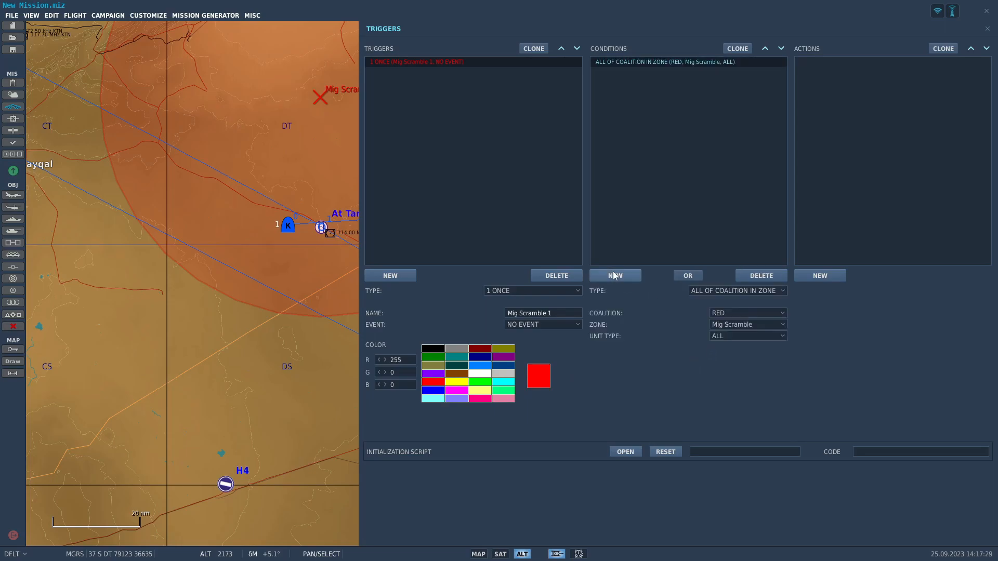
left_click(748, 291)
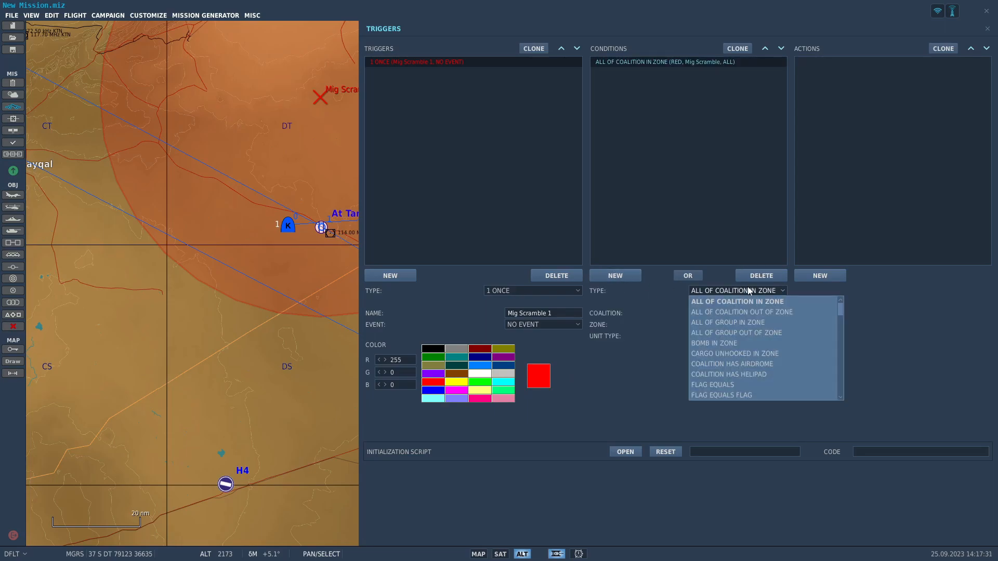
left_click(799, 323)
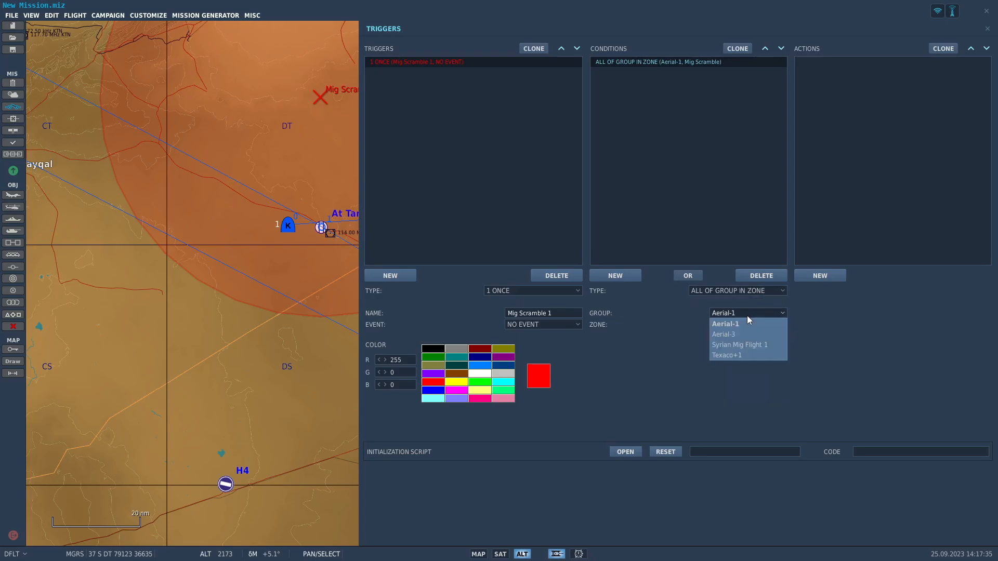
left_click(749, 322)
left_click(763, 327)
left_click(763, 326)
left_click(764, 327)
left_click(762, 335)
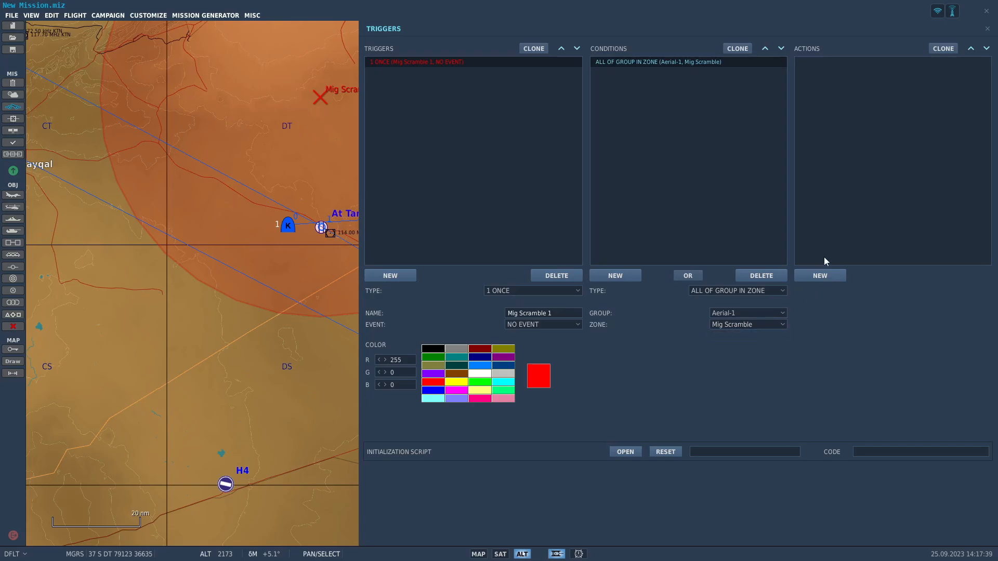
Add a GROUP ACTIVATE action for Syrian Mig Flight 1 to the trigger and return to the map.
left_click(822, 276)
left_click(892, 291)
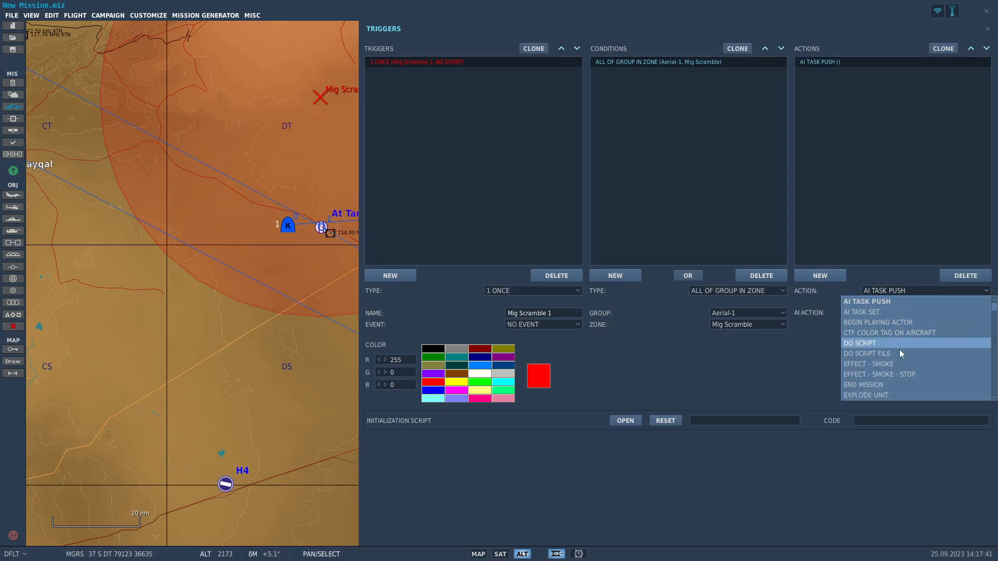
scroll(913, 364, "down", 3)
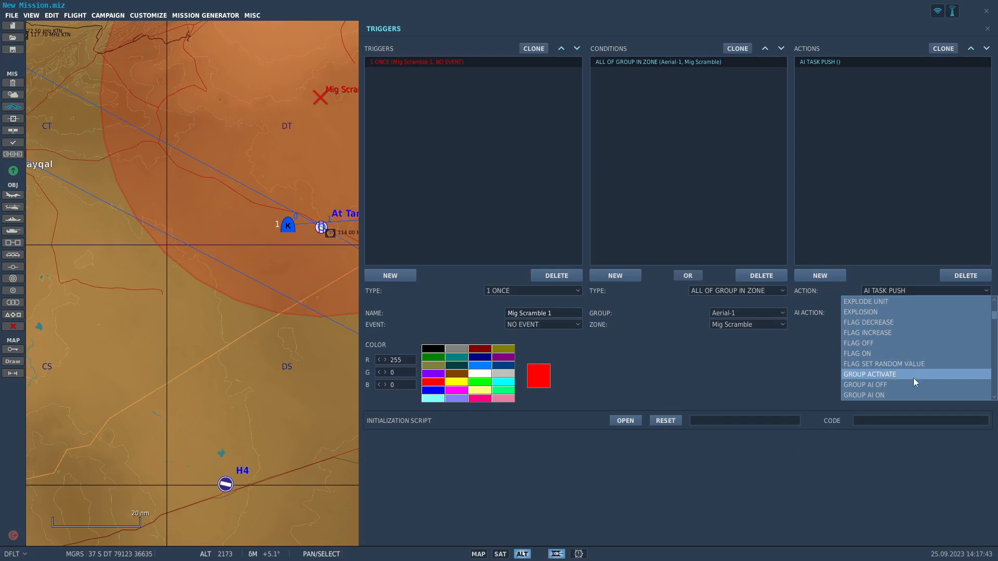
left_click(913, 375)
left_click(912, 314)
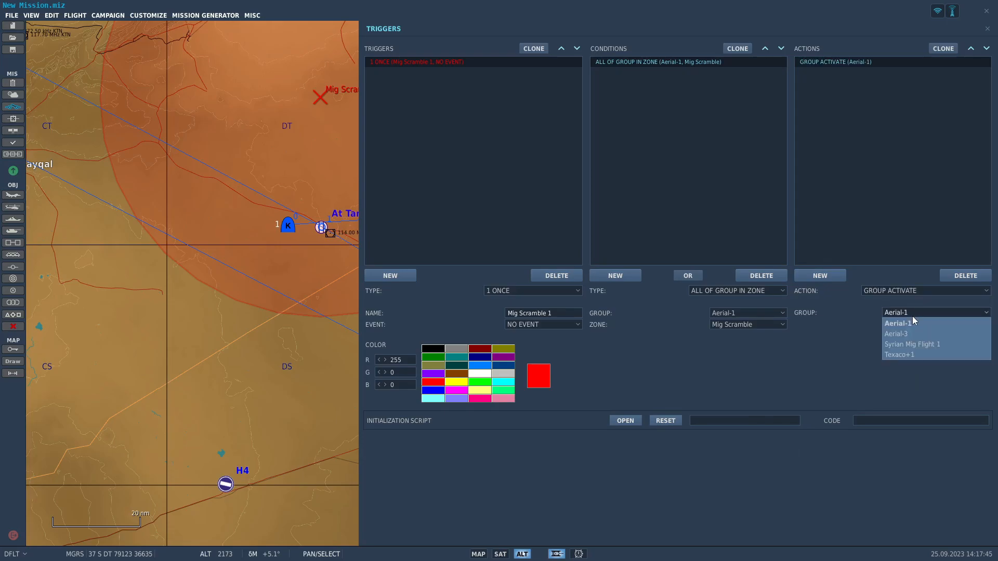
left_click(929, 340)
left_click(320, 311)
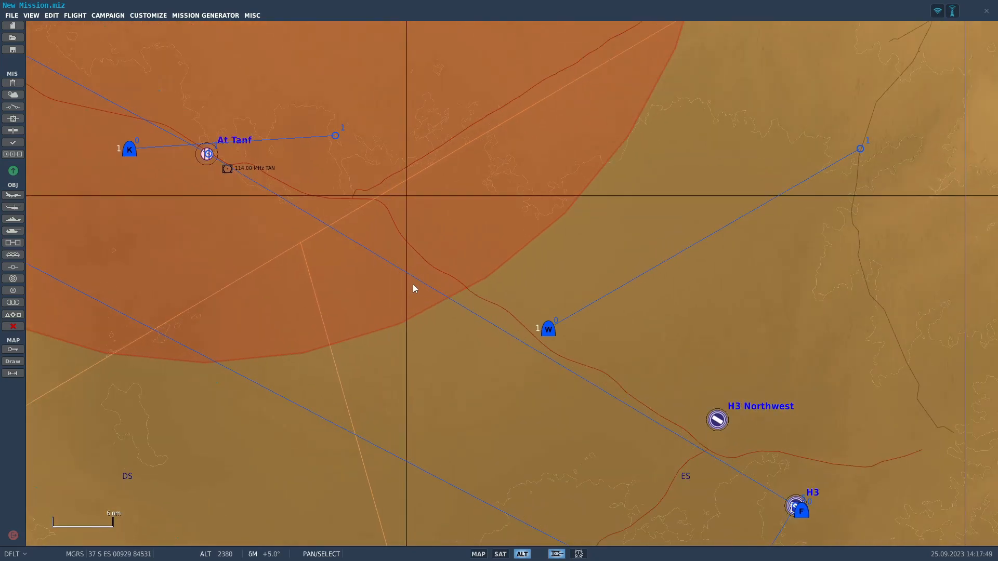
Examine where Syrian Mig Flight 1 is parked on the ramp at Palmyra airfield.
scroll(413, 284, "up", 2)
scroll(397, 311, "down", 1)
left_click_drag(457, 290, 560, 430)
scroll(560, 431, "down", 2)
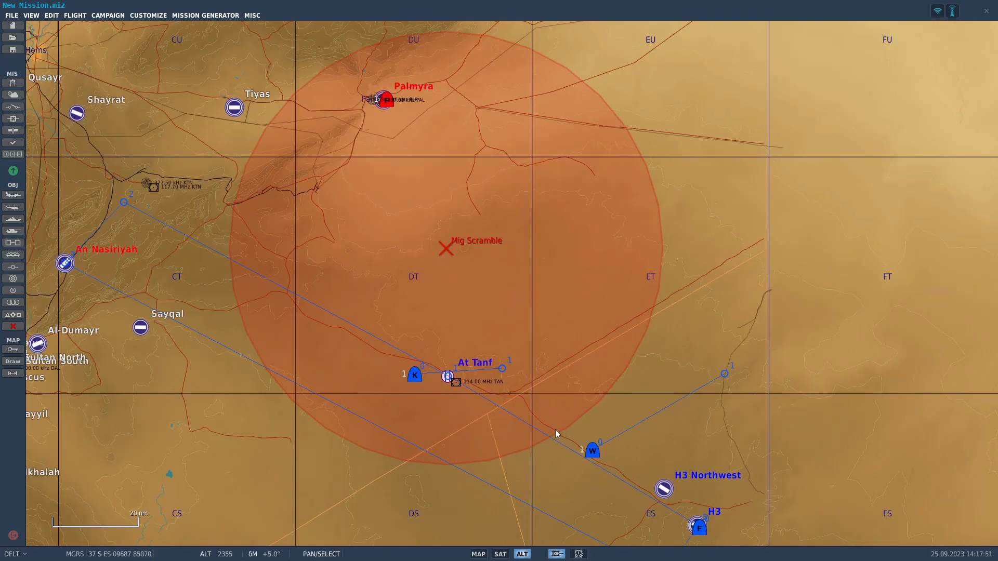
scroll(379, 106, "up", 4)
scroll(374, 81, "up", 8)
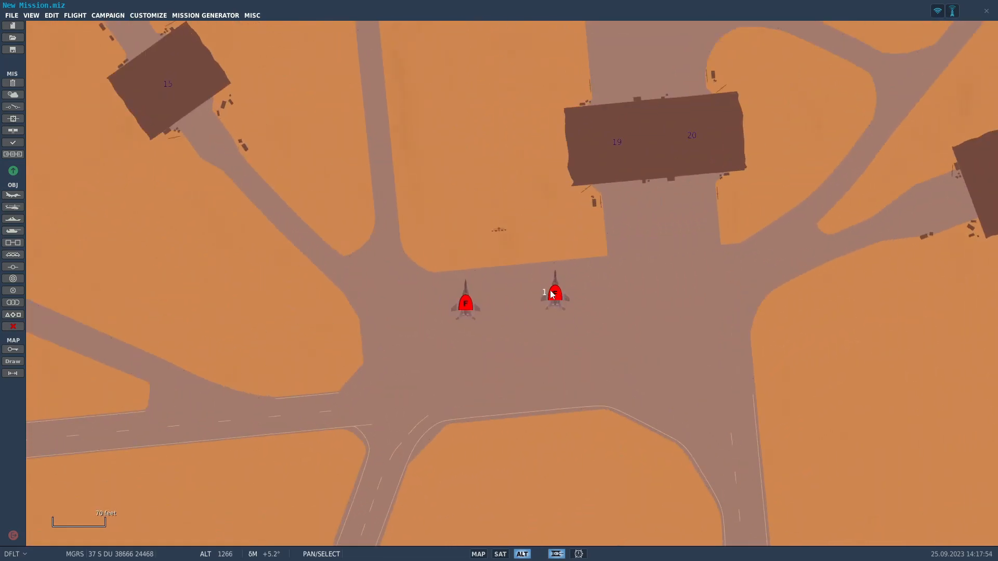
left_click(552, 294)
scroll(584, 296, "down", 3)
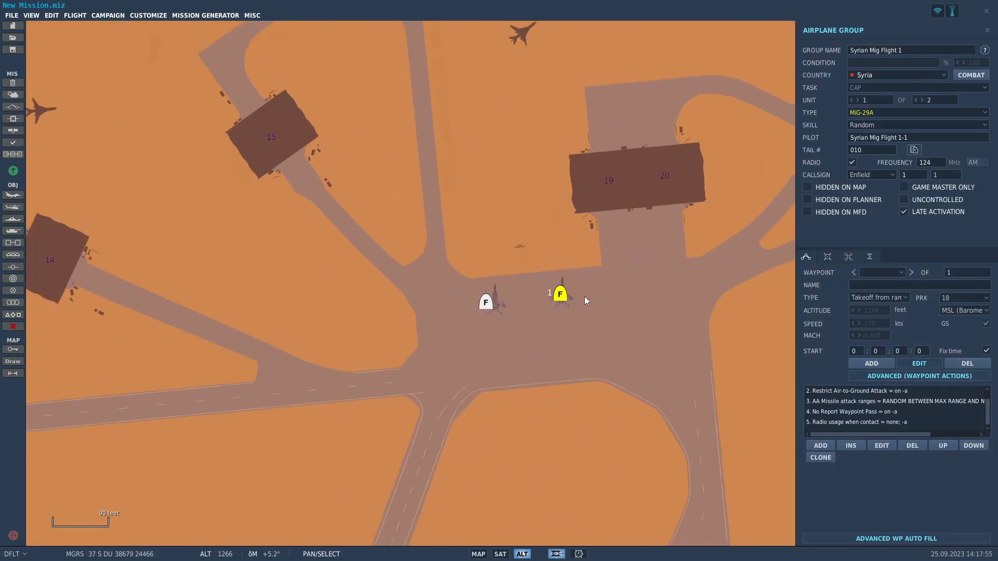
left_click_drag(585, 299, 584, 222)
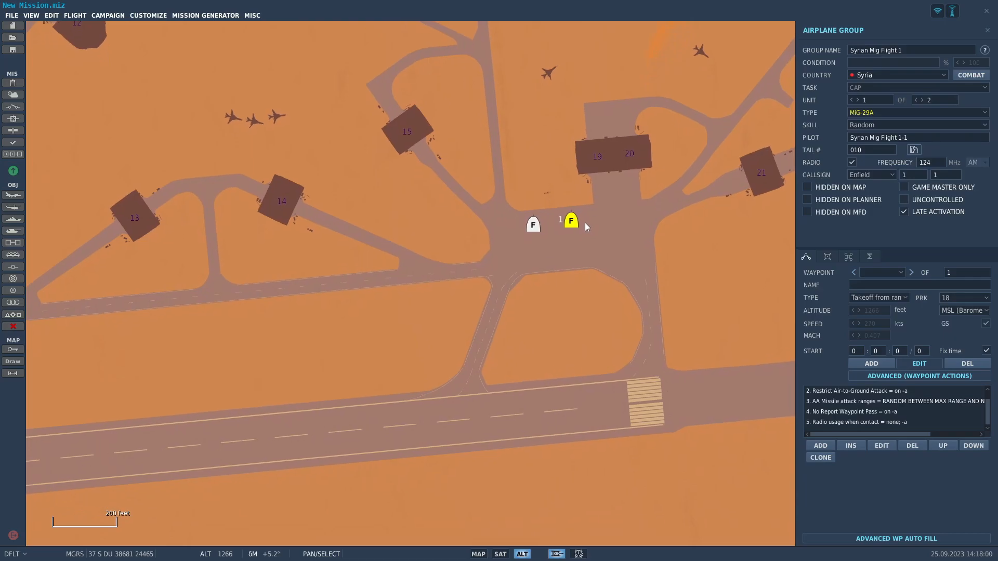
scroll(585, 222, "down", 2)
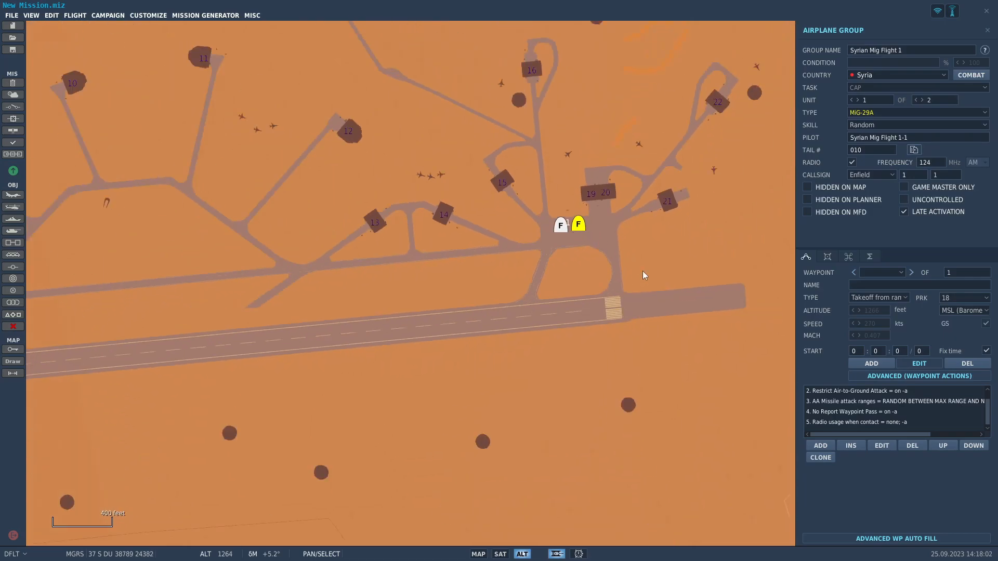
scroll(591, 289, "down", 6)
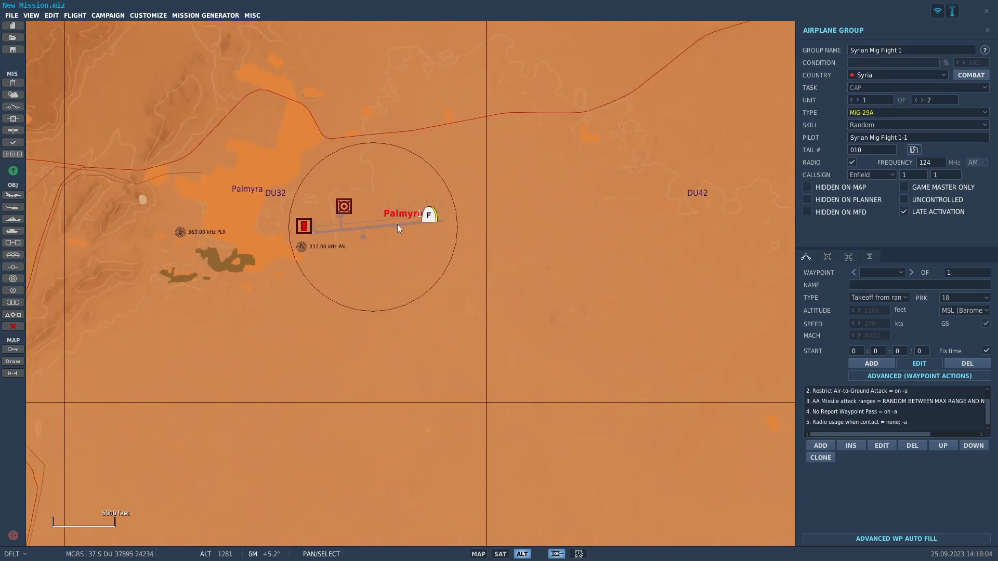
Change the task of Syrian Mig Flight 1 to Intercept.
scroll(398, 223, "down", 3)
scroll(402, 219, "up", 5)
scroll(408, 217, "down", 9)
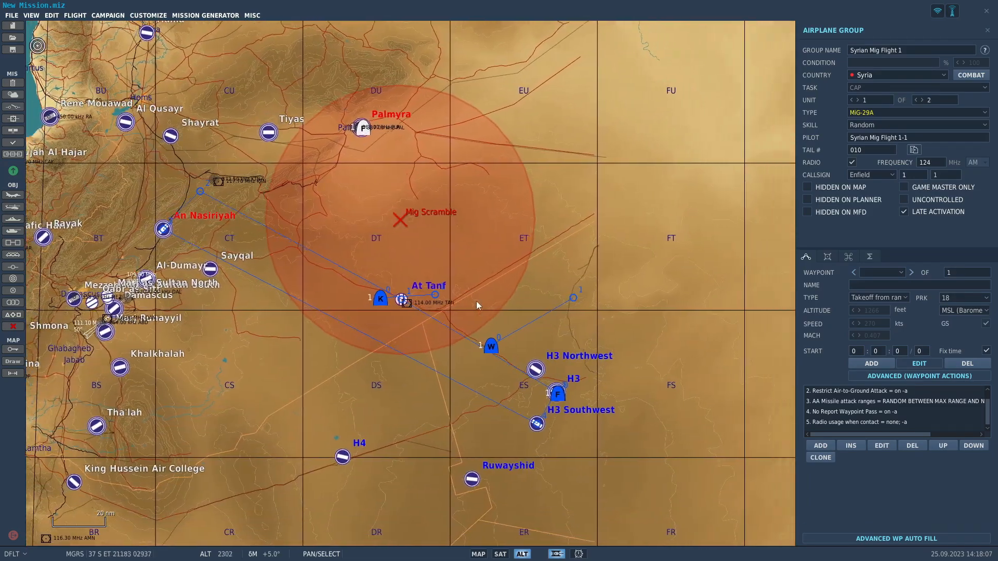
scroll(413, 260, "up", 4)
right_click_drag(370, 148, 694, 285)
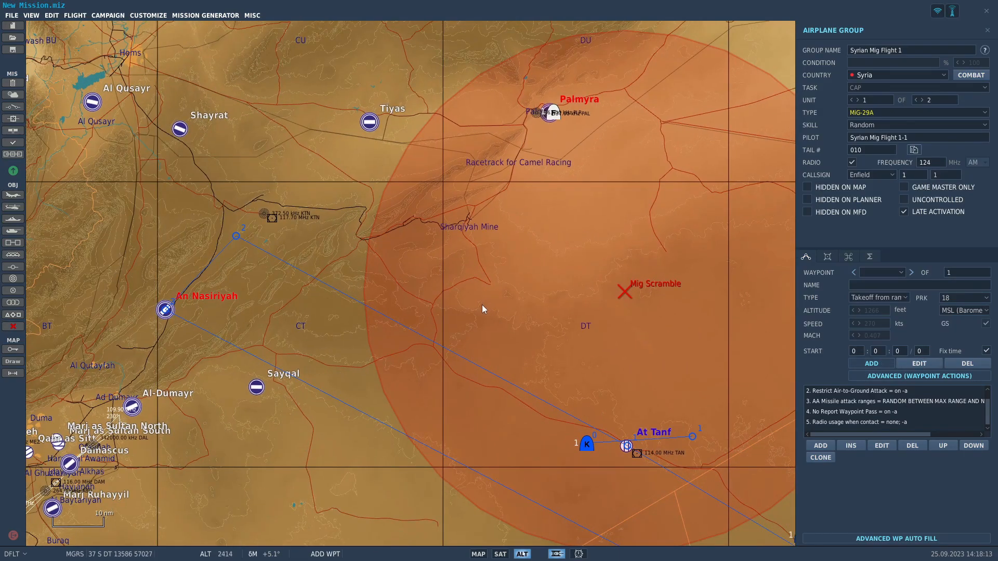
left_click(867, 87)
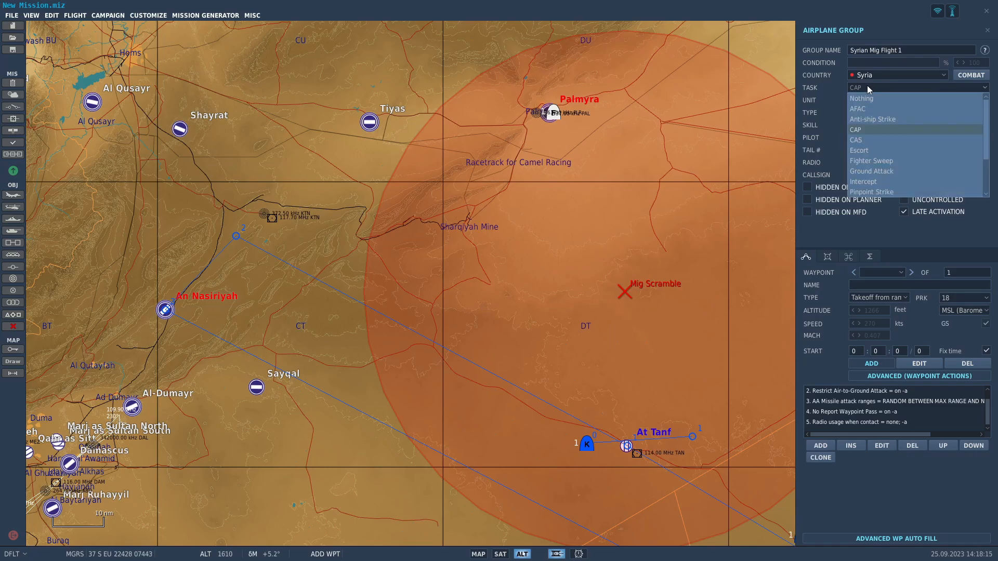
left_click(887, 182)
Place waypoint 1 for the MiG flight south of Palmyra inside the Mig Scramble zone, at 20000 feet and 430 kts.
right_click_drag(658, 230, 543, 201)
scroll(543, 201, "down", 2)
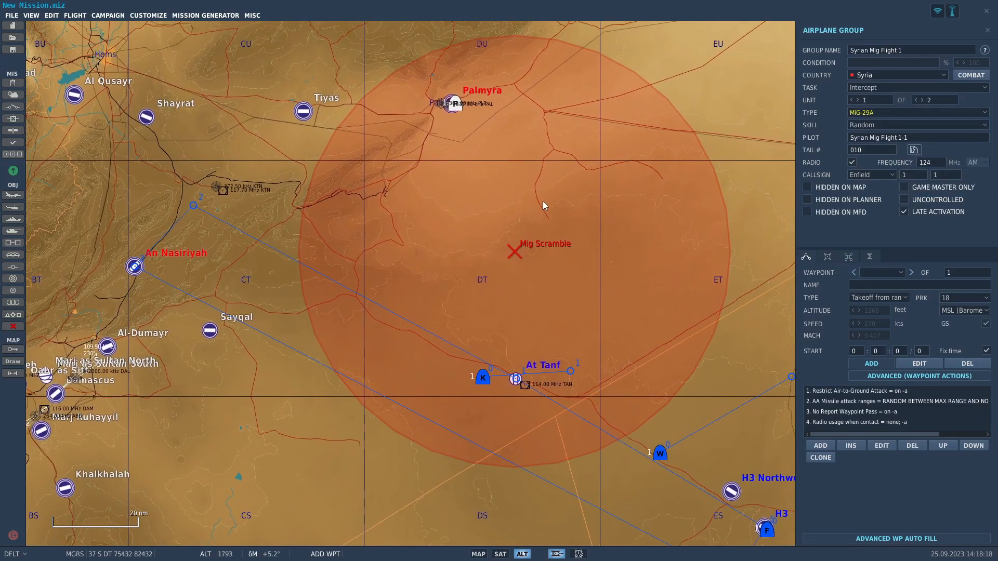
left_click(433, 285)
double_click(884, 311)
type("20000")
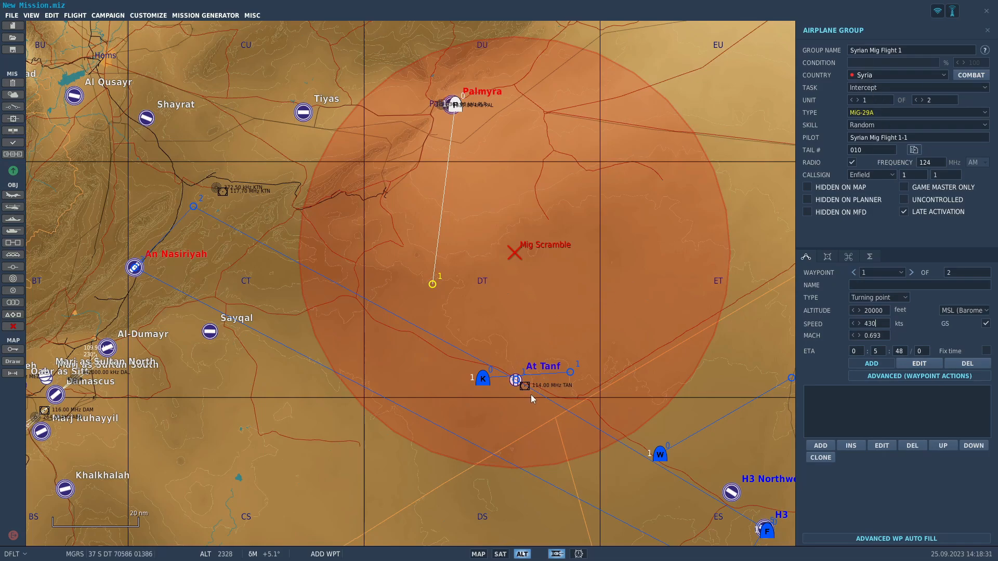
Add waypoint 2 west of At Tanf and adjust both MiG waypoints so their leg runs southwest across the bombers' route.
left_click(491, 360)
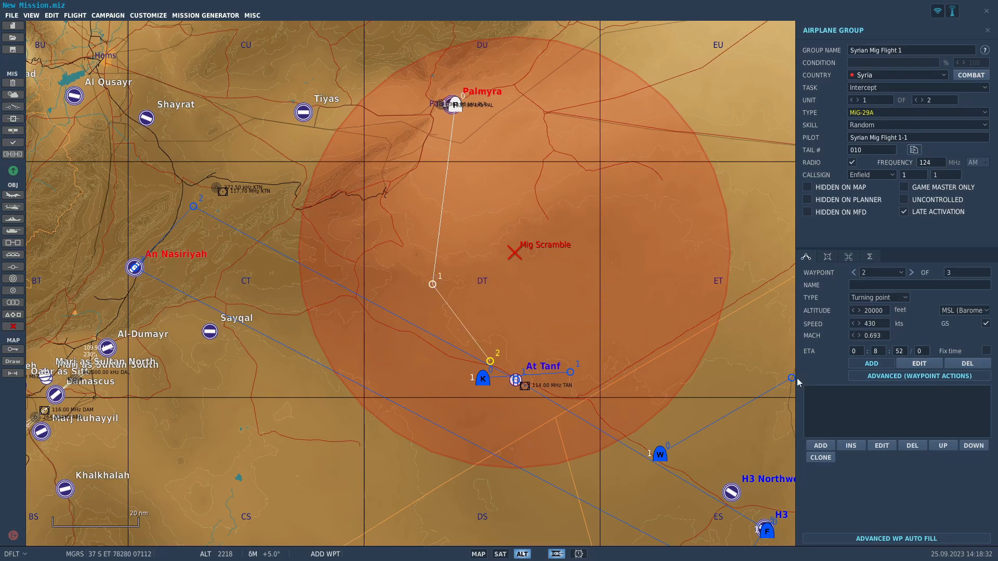
left_click(919, 363)
left_click_drag(491, 363, 372, 360)
left_click(435, 304)
left_click_drag(435, 304, 434, 314)
left_click_drag(374, 357, 364, 362)
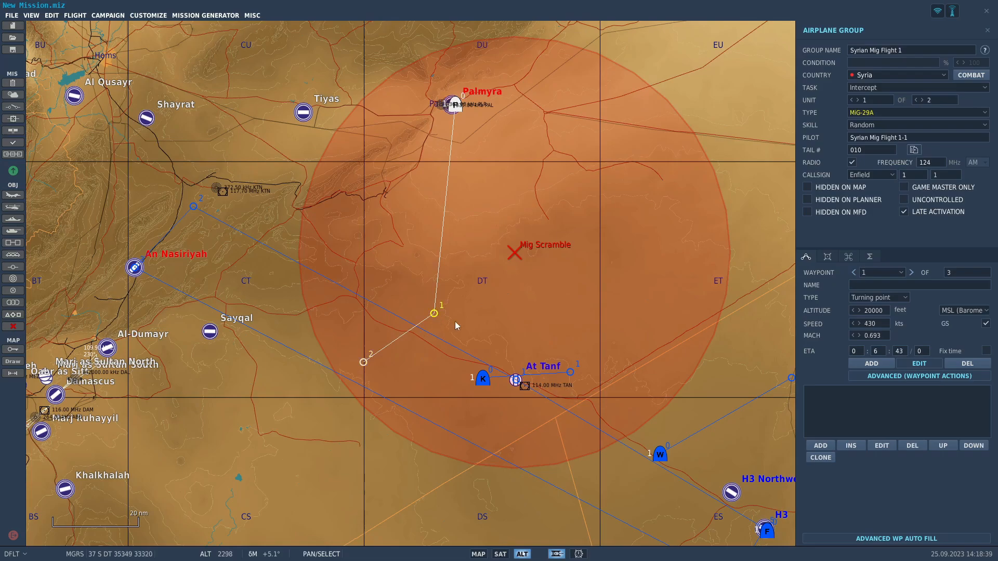
Add a Race-Track Orbit task at 430 kts to waypoint 1 of the MiG flight.
left_click(820, 445)
left_click(703, 250)
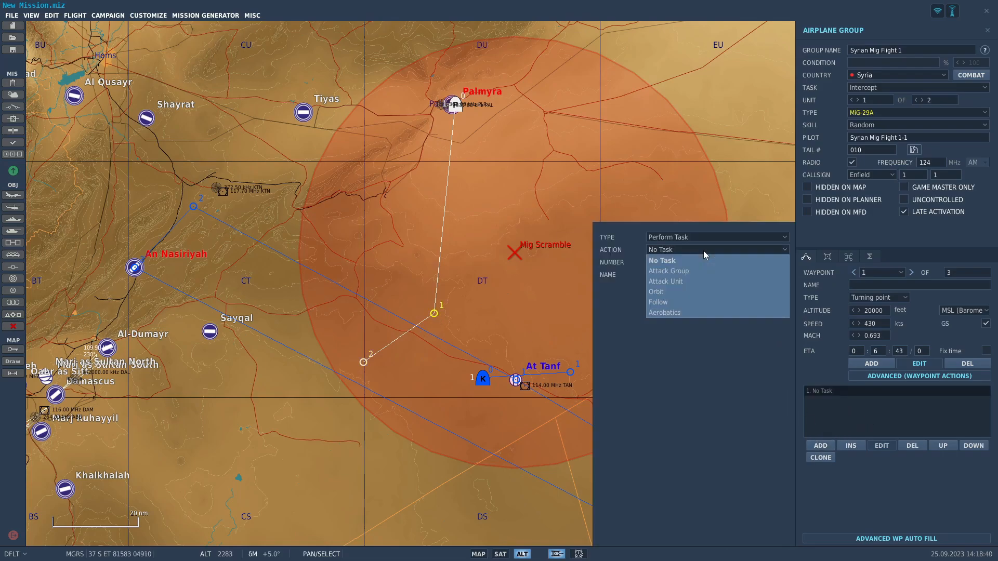
left_click(693, 289)
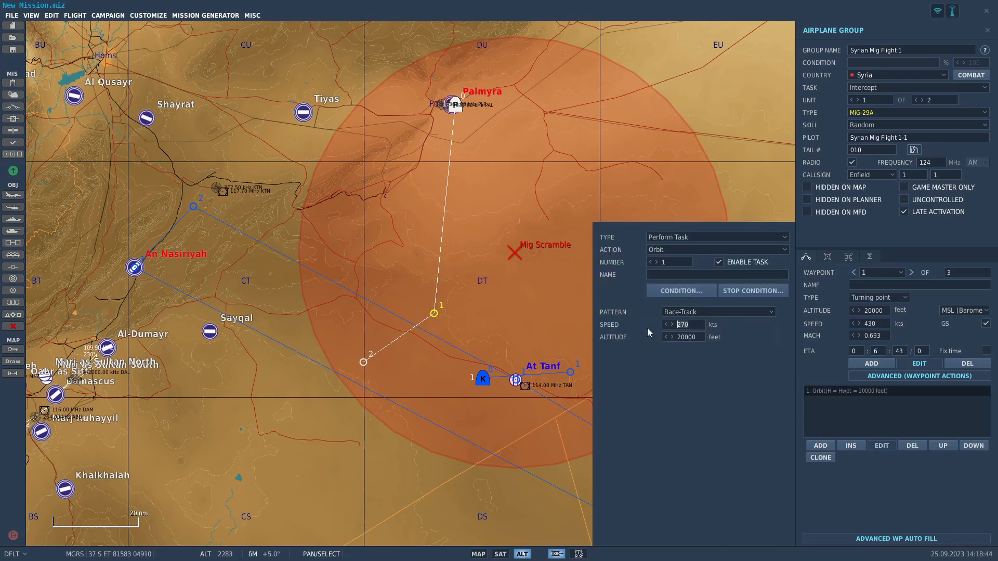
type("4309")
key("BackSpace")
left_click_drag(478, 299, 470, 297)
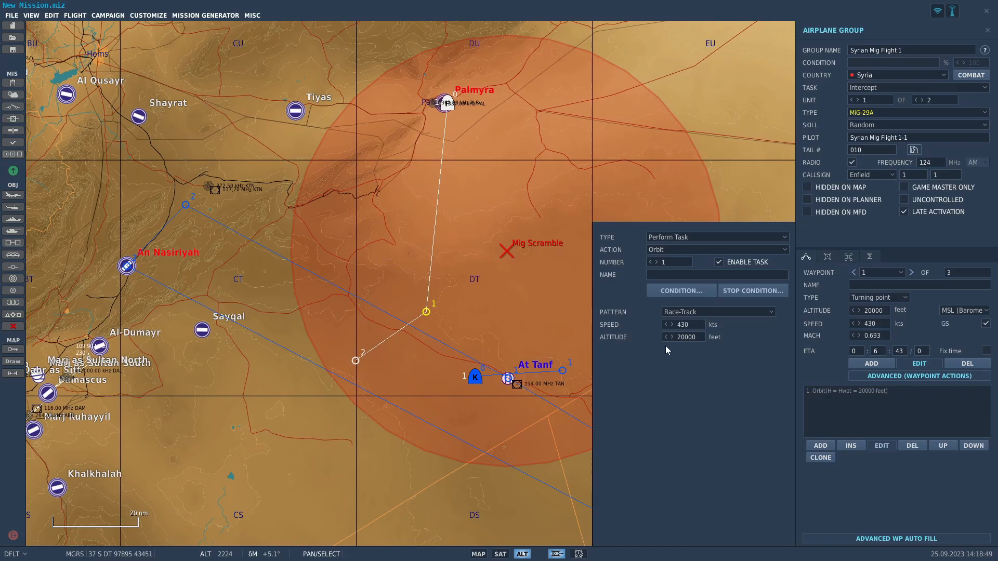
Add an Attack Group task targeting Aerial-1 to waypoint 1 of the MiG flight.
left_click(819, 445)
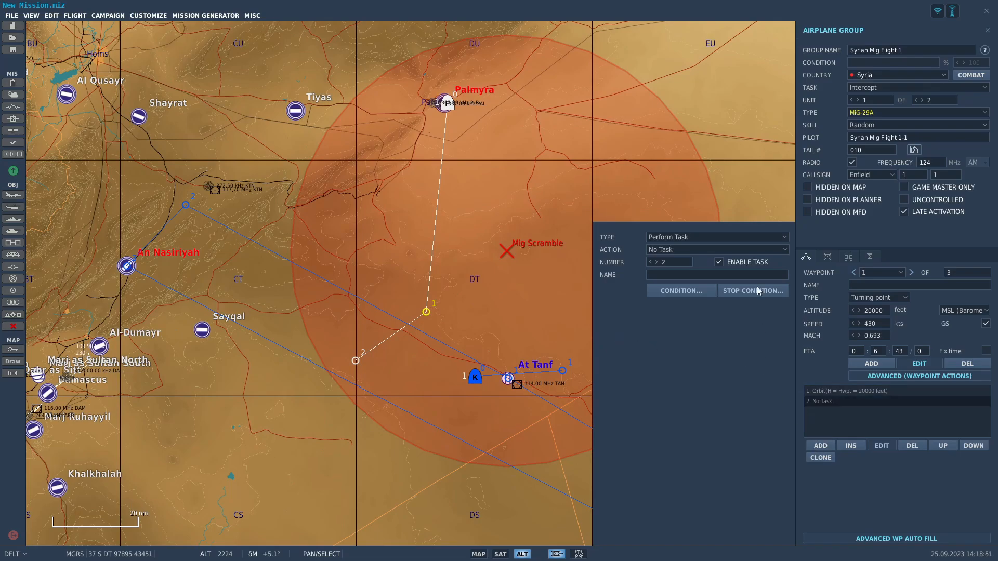
left_click(747, 250)
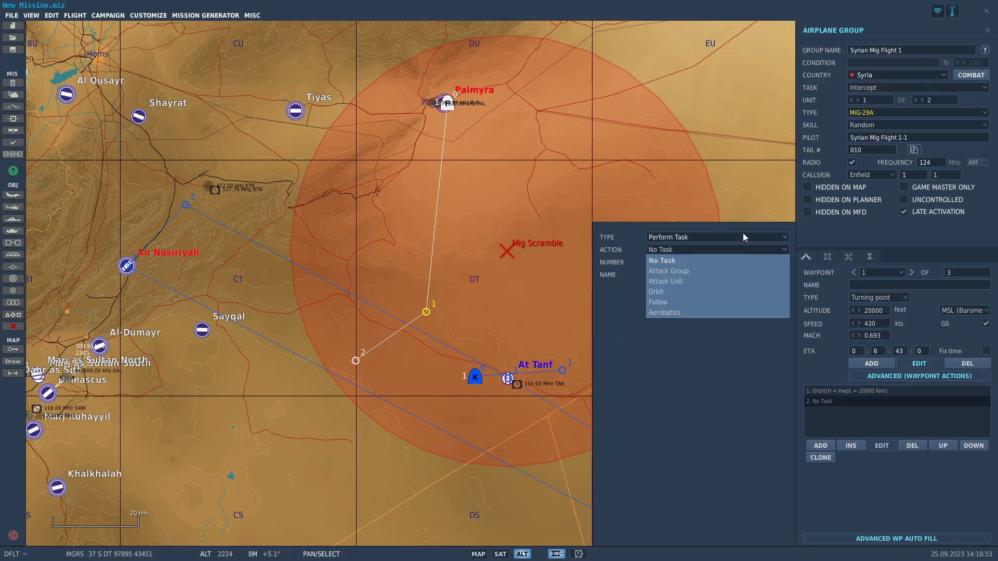
left_click(743, 236)
left_click(723, 248)
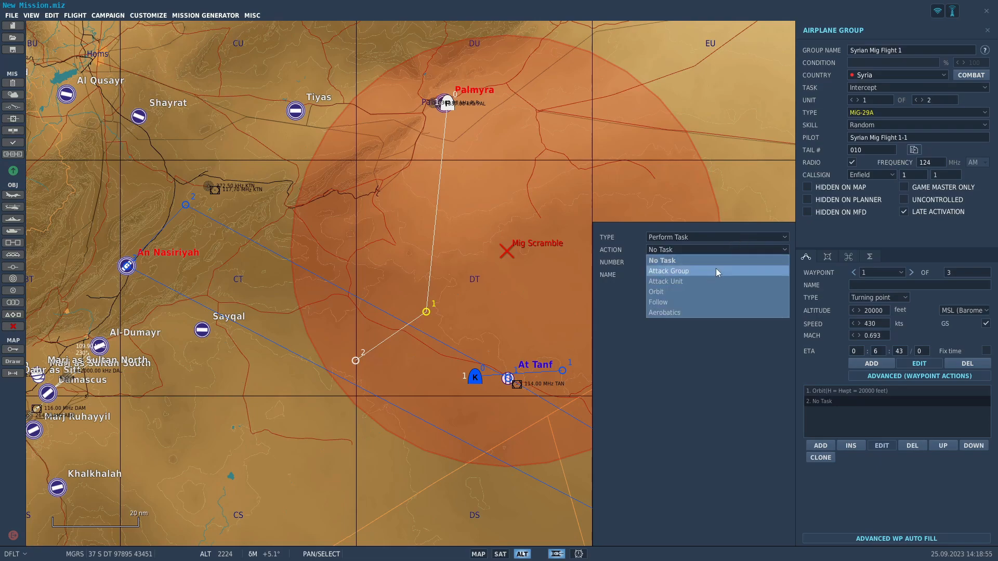
left_click(716, 269)
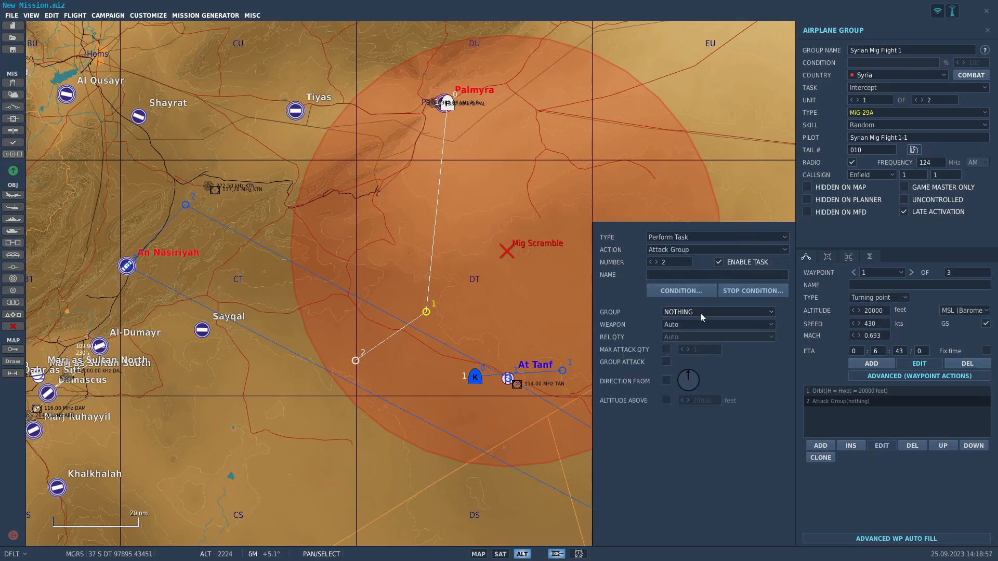
left_click(713, 315)
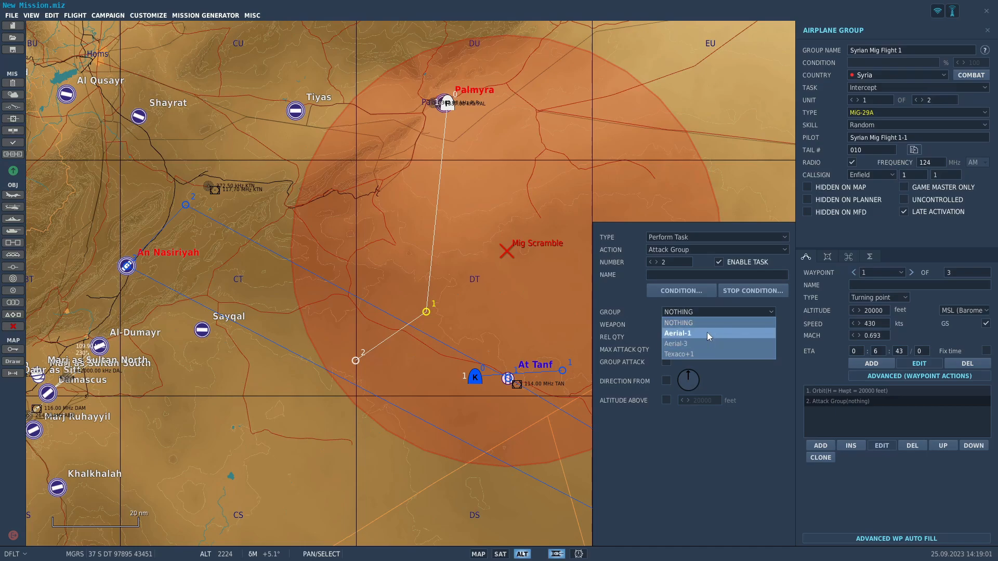
left_click(707, 333)
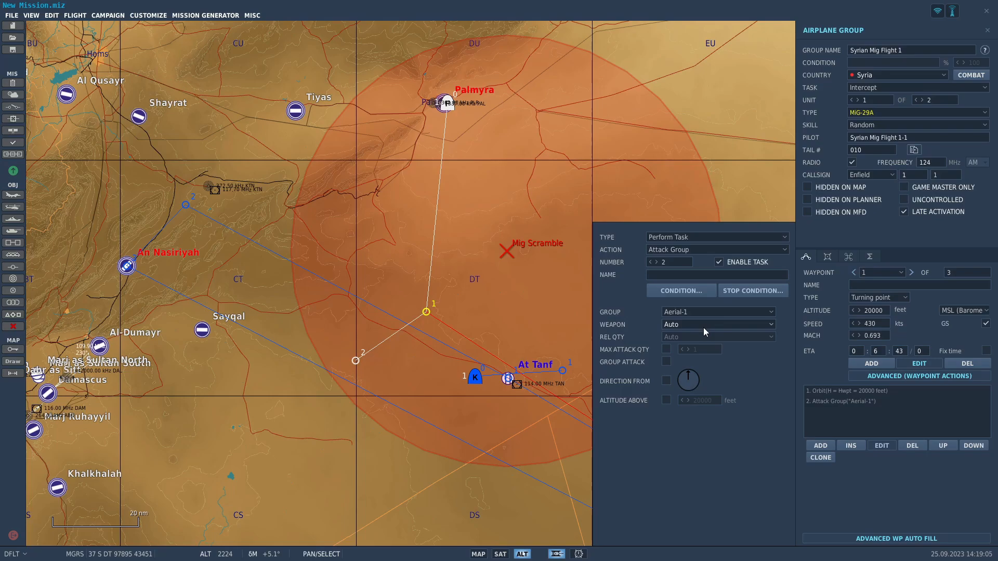
Try an ROE option on the MiG flight's waypoint 1, review its rules, and delete it from the action list.
left_click(820, 446)
left_click(682, 251)
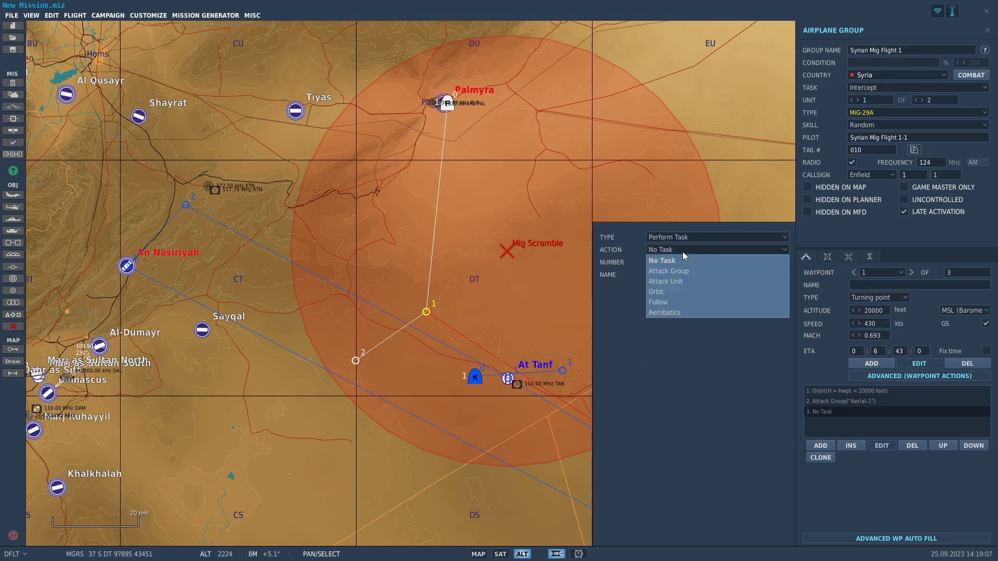
left_click(685, 237)
left_click(702, 282)
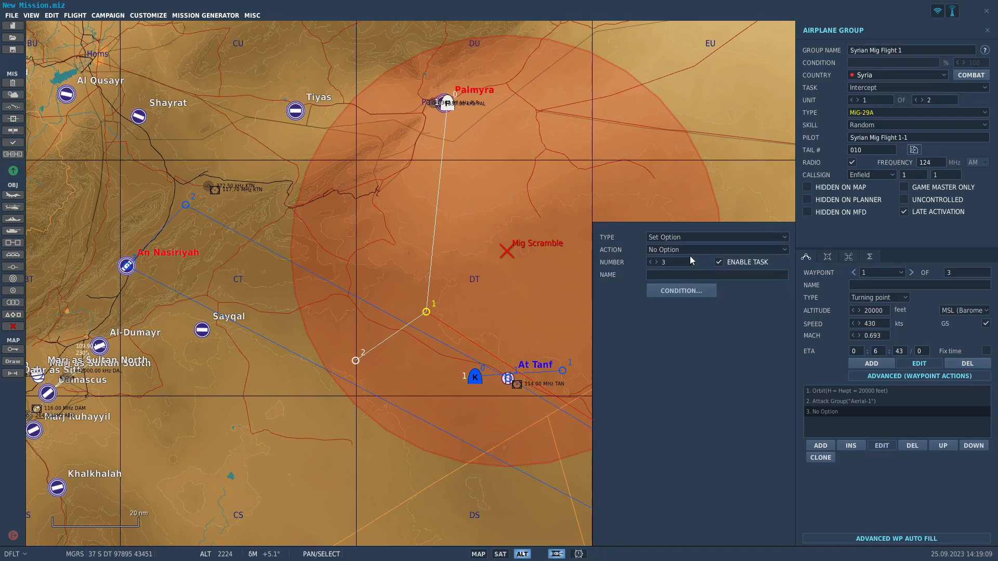
left_click(690, 251)
left_click(687, 271)
left_click(684, 313)
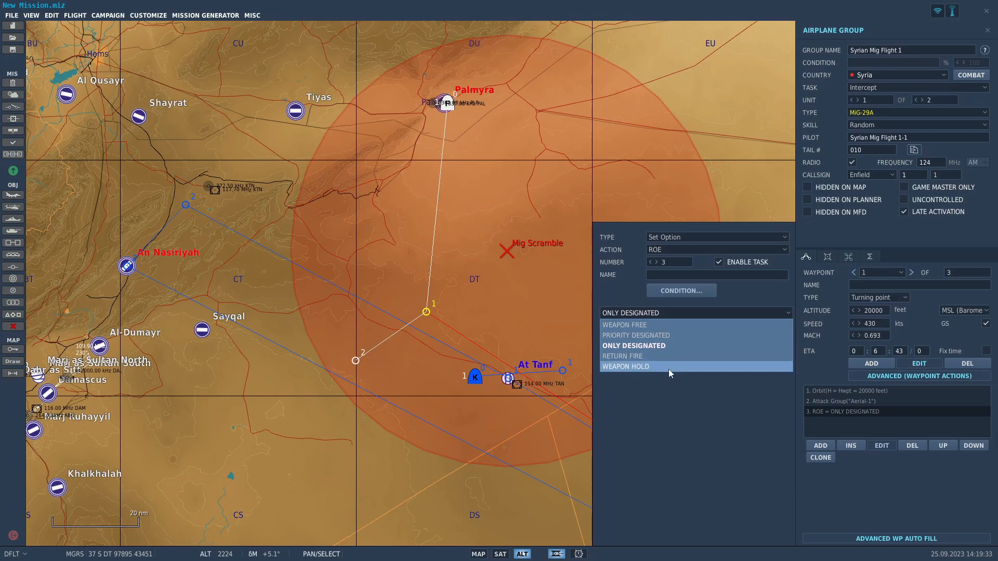
left_click(910, 447)
left_click(877, 428)
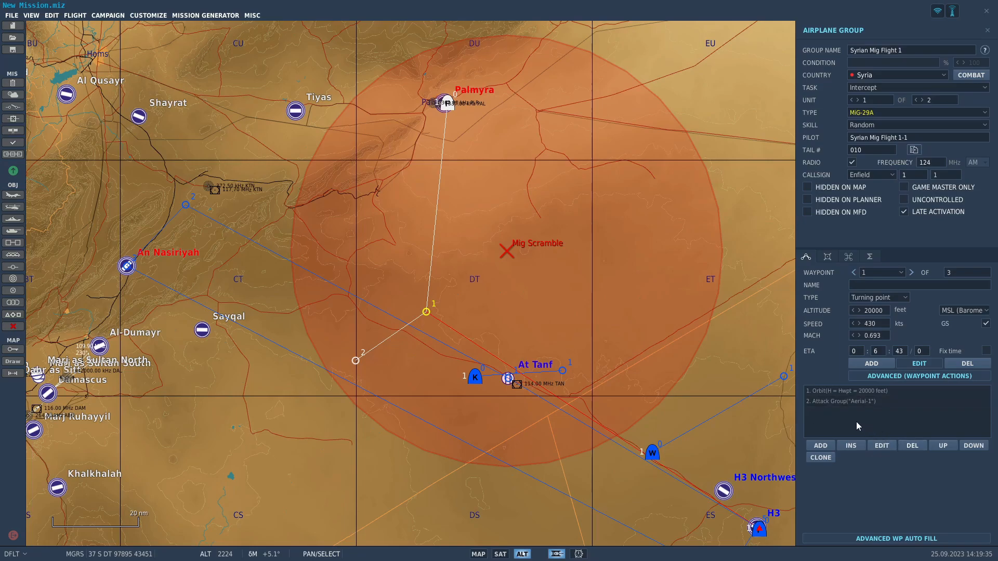
Add an Immortal command to waypoint 0 of the Texaco+1 tanker.
left_click(475, 376)
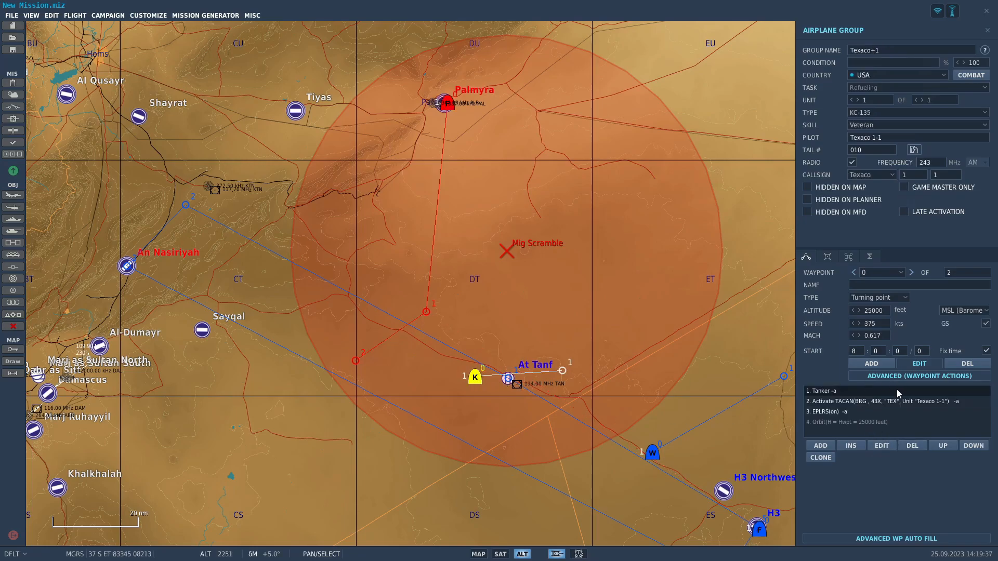
left_click(820, 446)
left_click(683, 250)
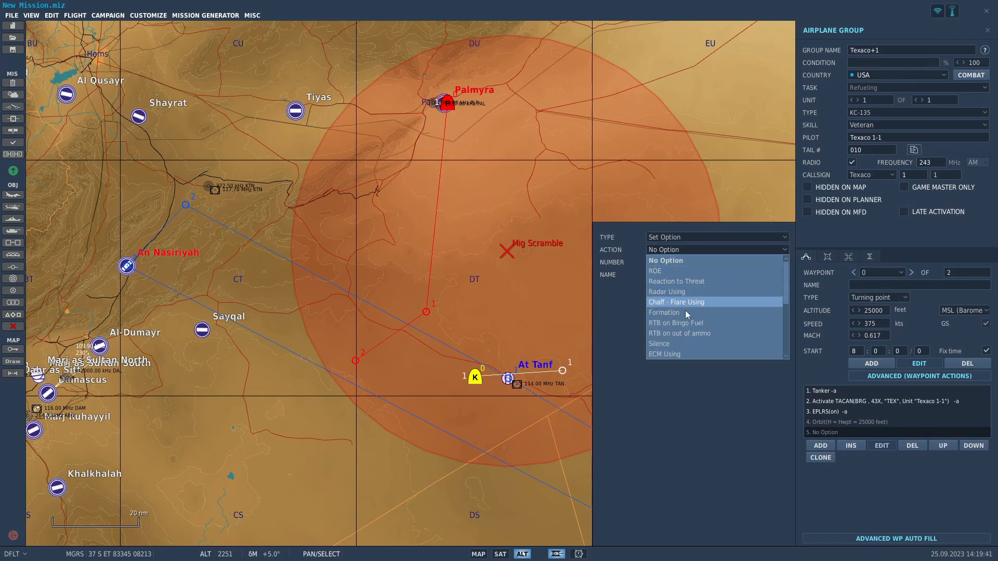
scroll(718, 286, "down", 3)
scroll(717, 318, "up", 6)
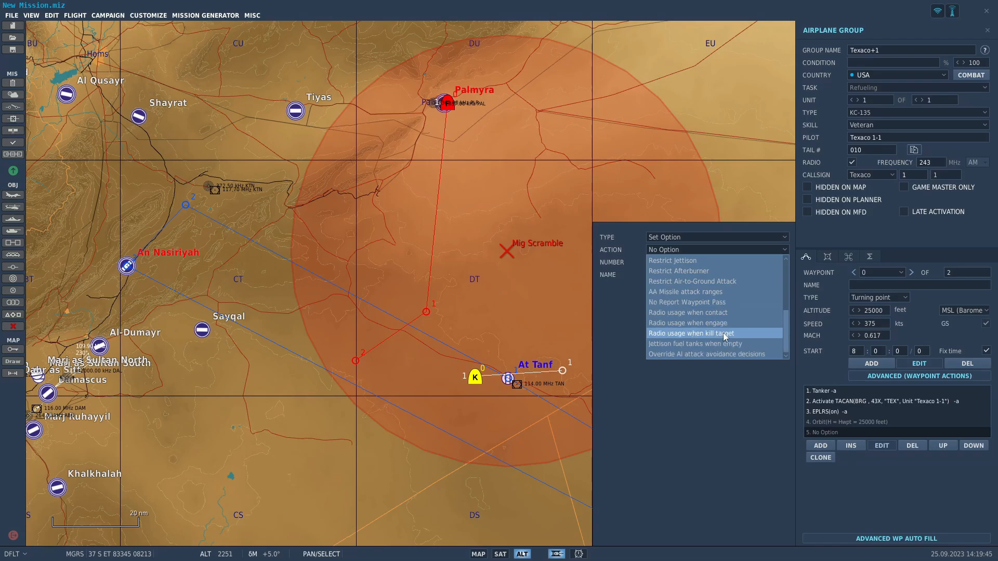
left_click(722, 241)
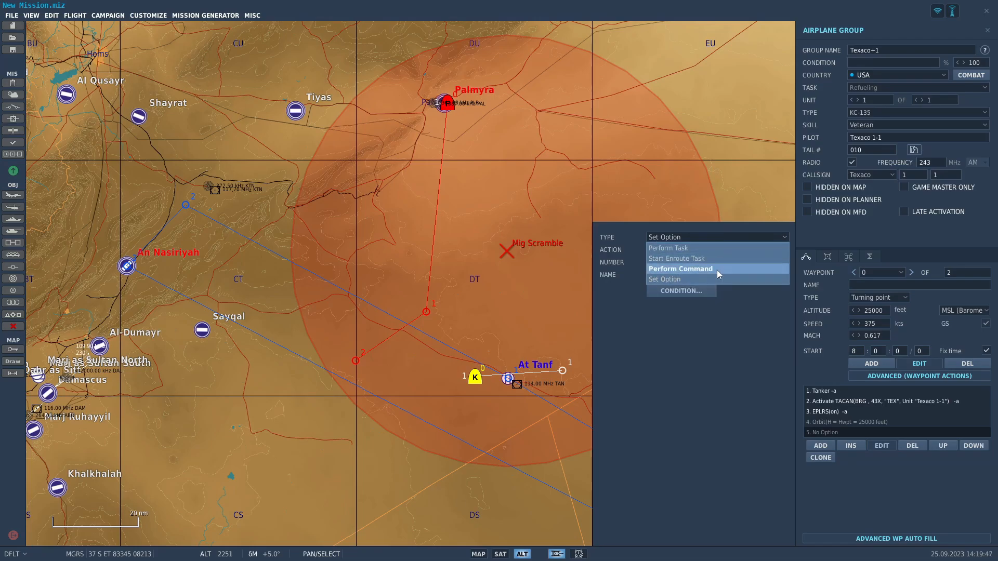
left_click(716, 270)
left_click(709, 252)
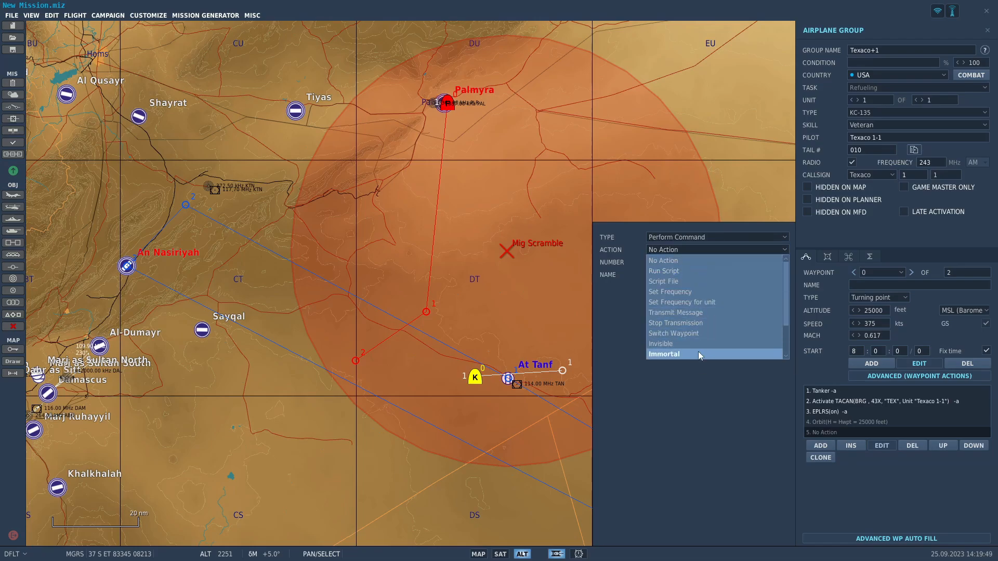
left_click(698, 353)
Add an Invisible command to the tanker's waypoint 0 actions.
left_click(820, 446)
left_click(684, 250)
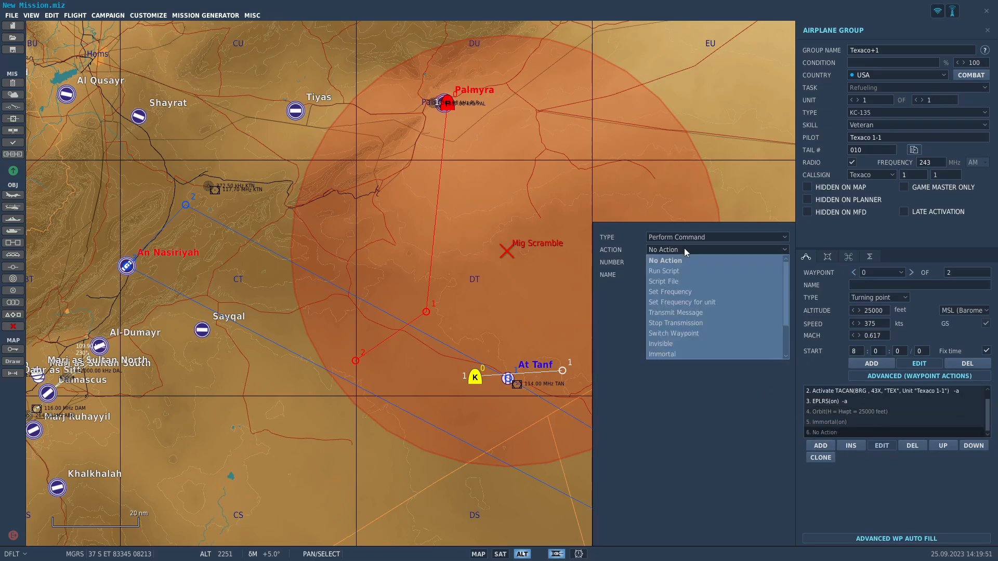
left_click(690, 345)
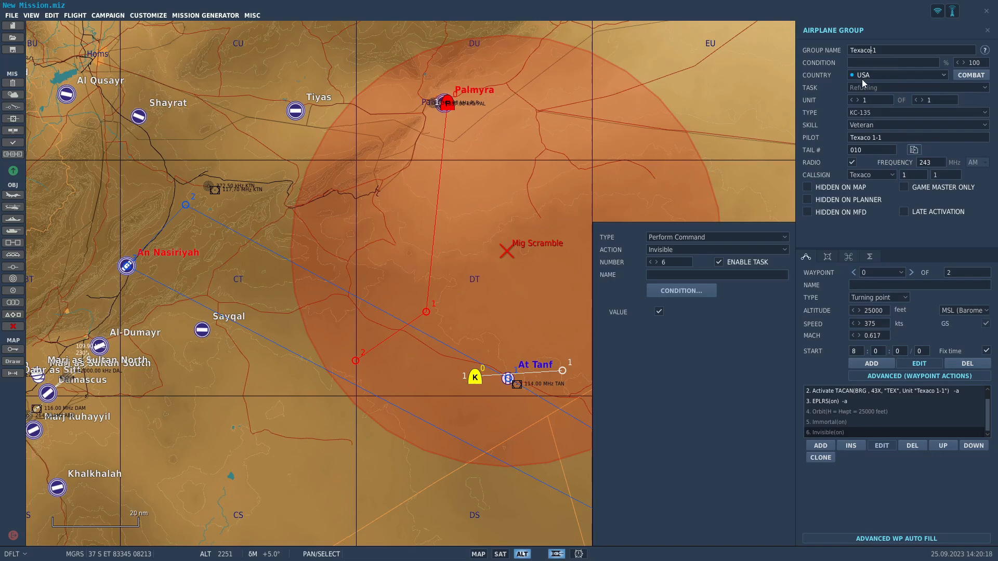
Add Invisible and Immortal commands to waypoint 0 of the E-3A AWACS group.
right_click_drag(526, 366, 341, 198)
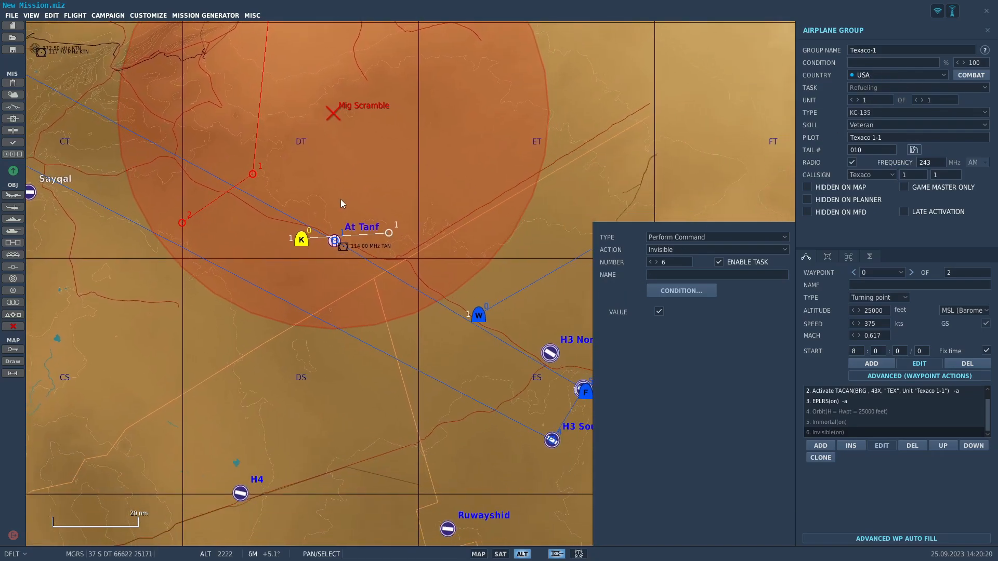
left_click(479, 314)
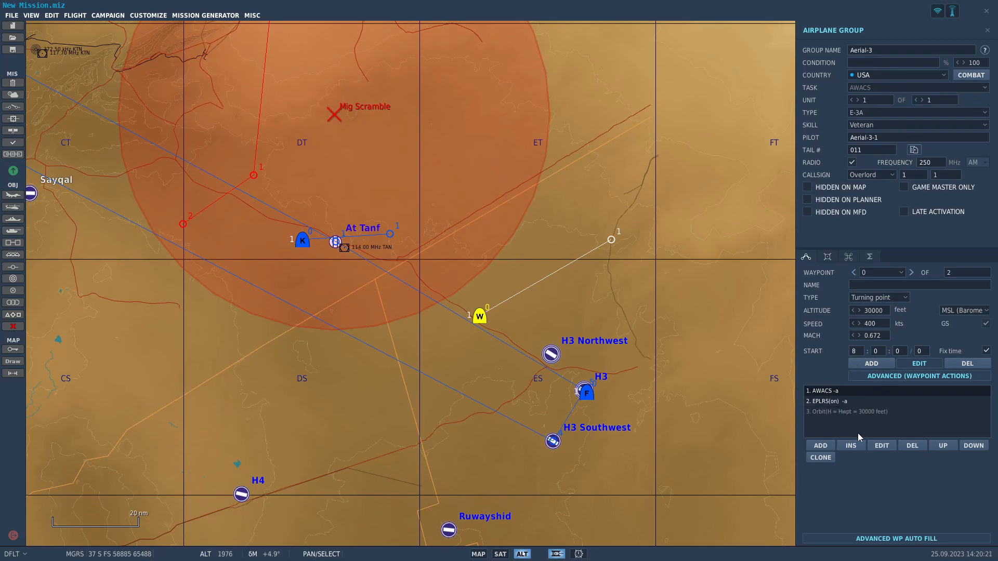
left_click(820, 446)
left_click(691, 250)
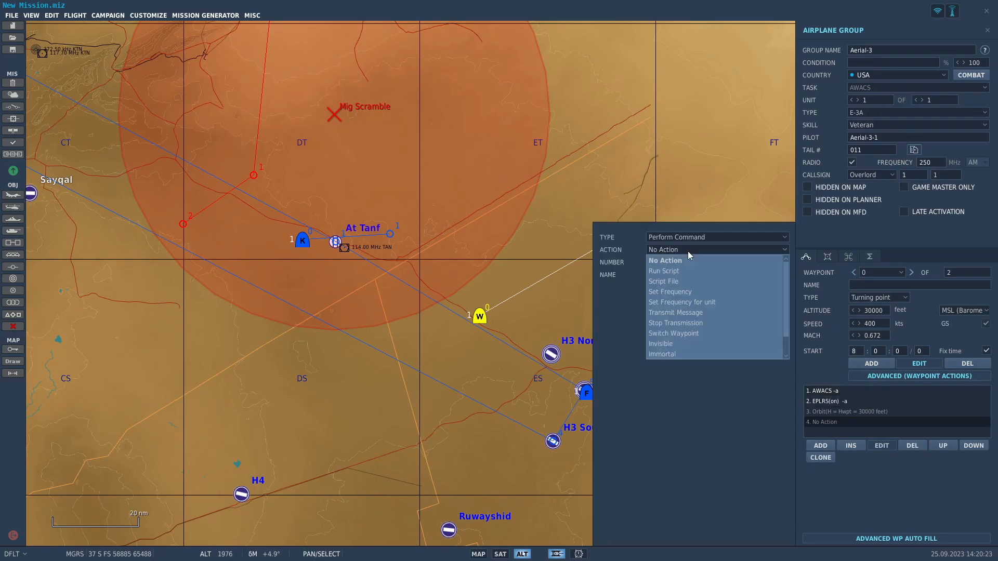
left_click(679, 345)
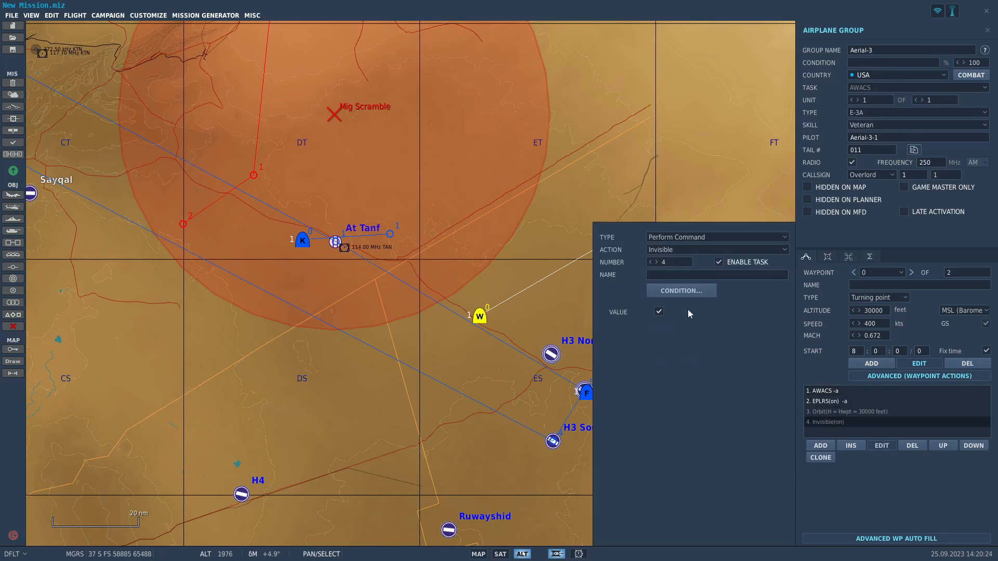
left_click(820, 446)
left_click(681, 250)
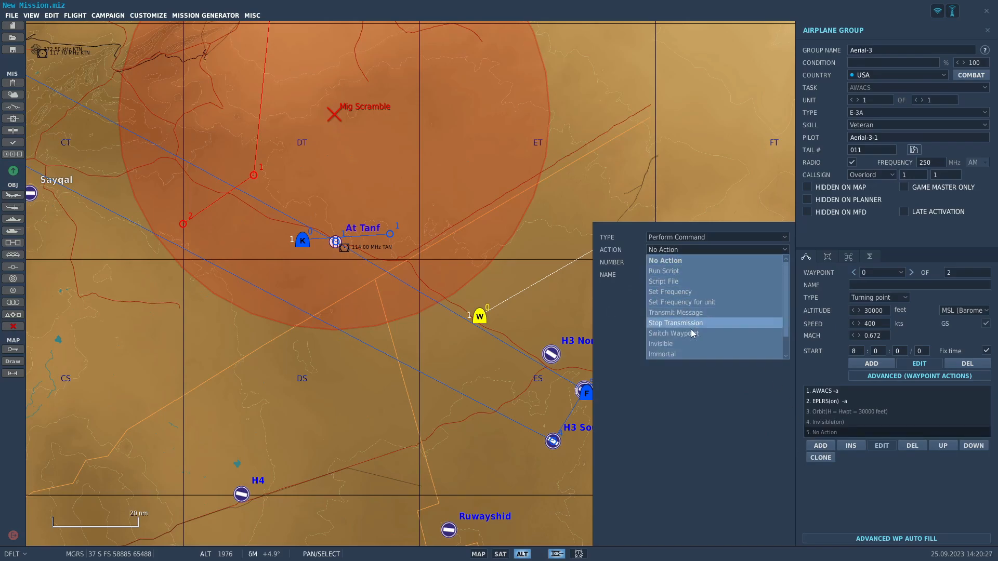
left_click(686, 355)
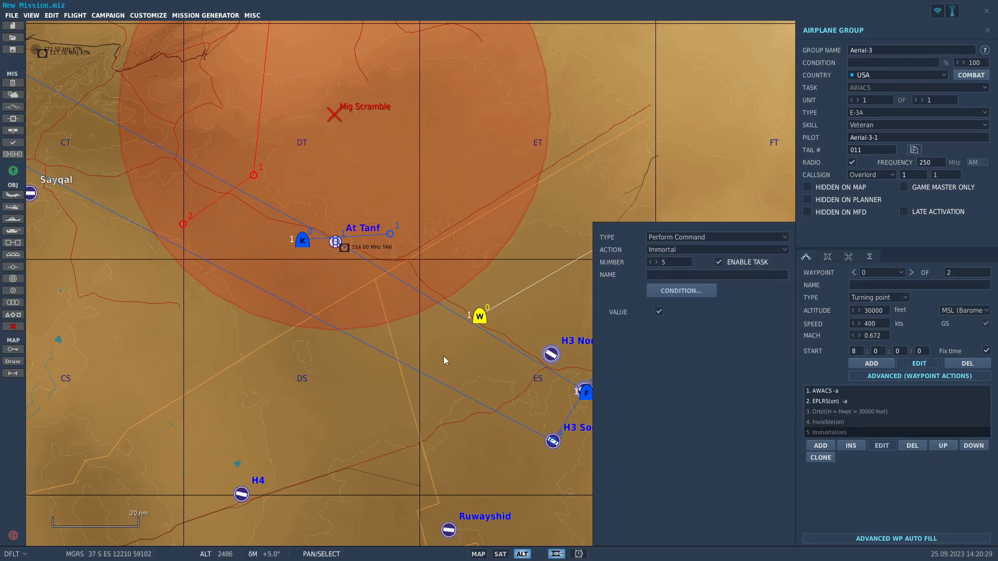
left_click(435, 355)
Place a Syrian APC BTR-80 vehicle group beside the road southwest of An Nasiriyah airfield.
left_click_drag(431, 354, 504, 445)
scroll(505, 444, "down", 5)
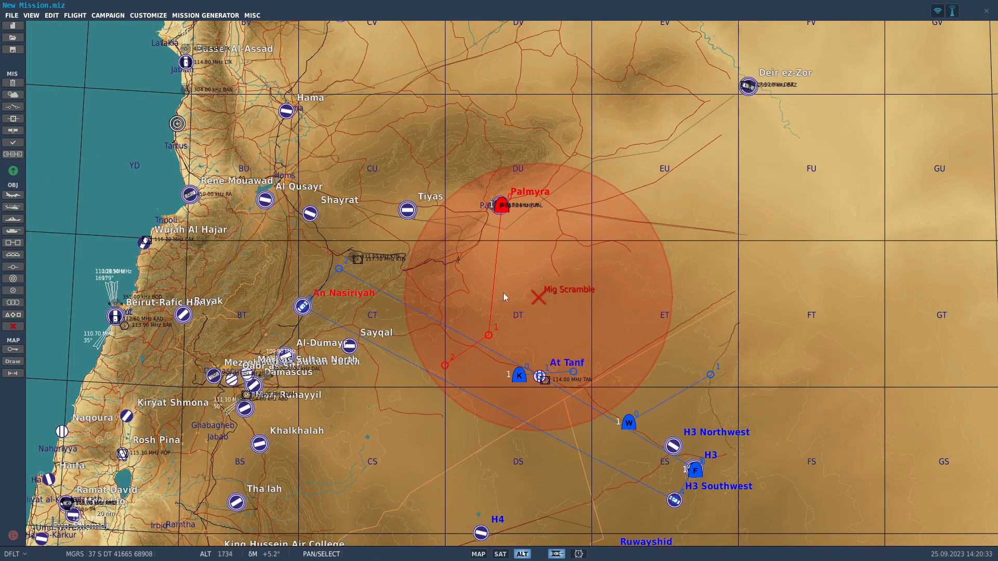
left_click_drag(497, 322, 497, 304)
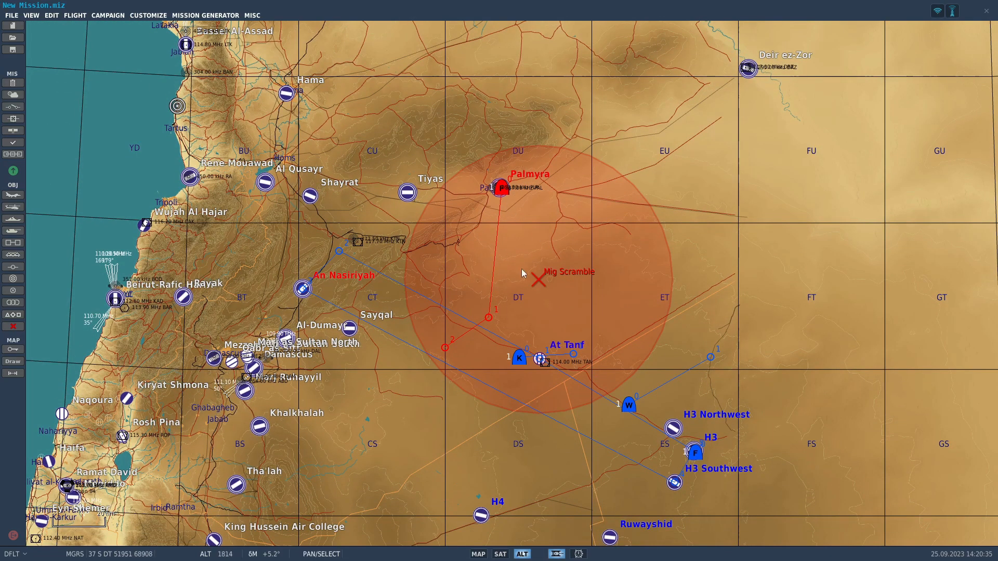
left_click_drag(522, 274, 535, 286)
left_click_drag(533, 353, 593, 230)
scroll(500, 284, "up", 3)
scroll(554, 293, "down", 1)
scroll(260, 161, "up", 6)
scroll(299, 223, "up", 6)
left_click_drag(463, 188, 451, 213)
scroll(451, 213, "up", 1)
scroll(490, 175, "down", 1)
left_click_drag(490, 175, 635, 51)
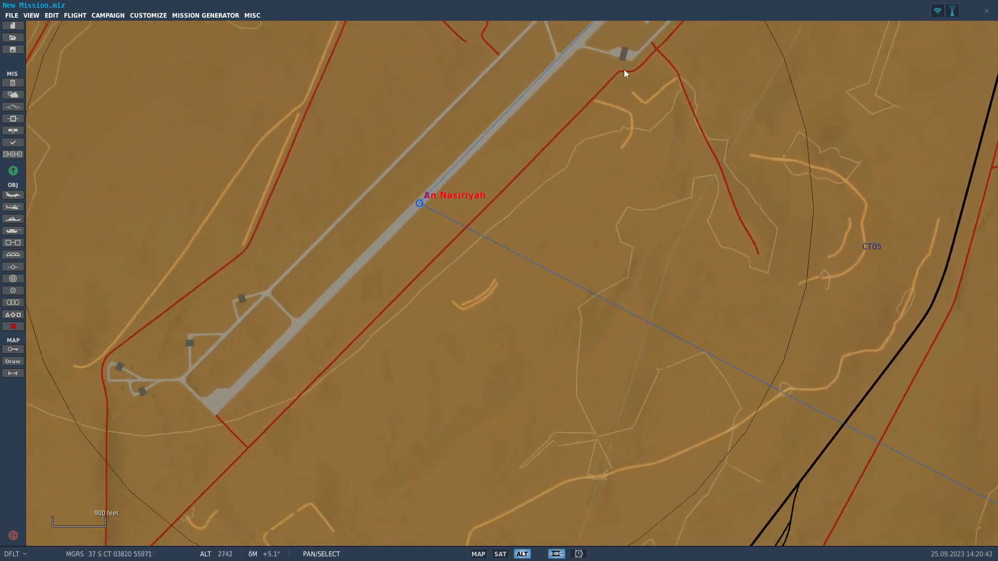
scroll(635, 51, "down", 2)
left_click(13, 231)
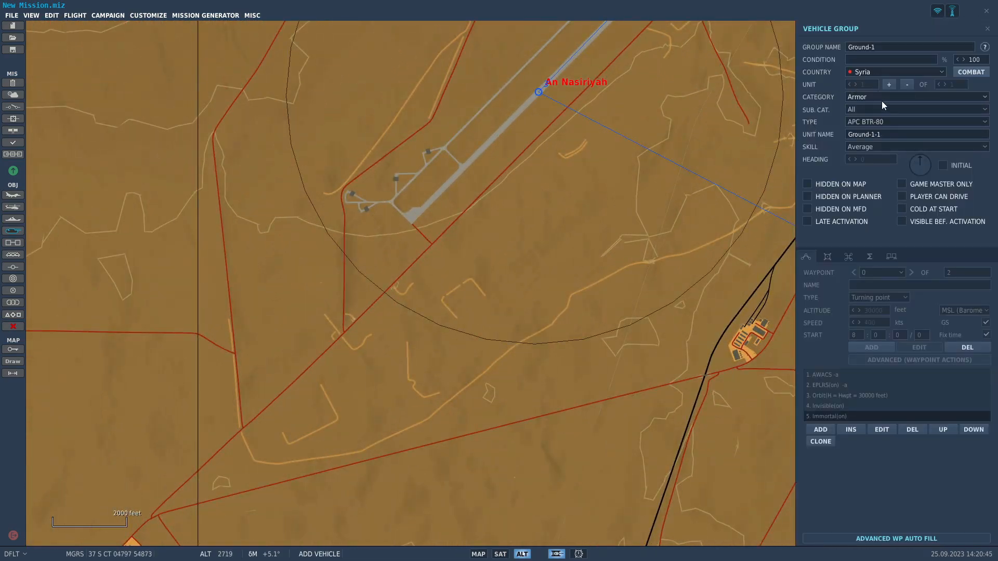
left_click(361, 313)
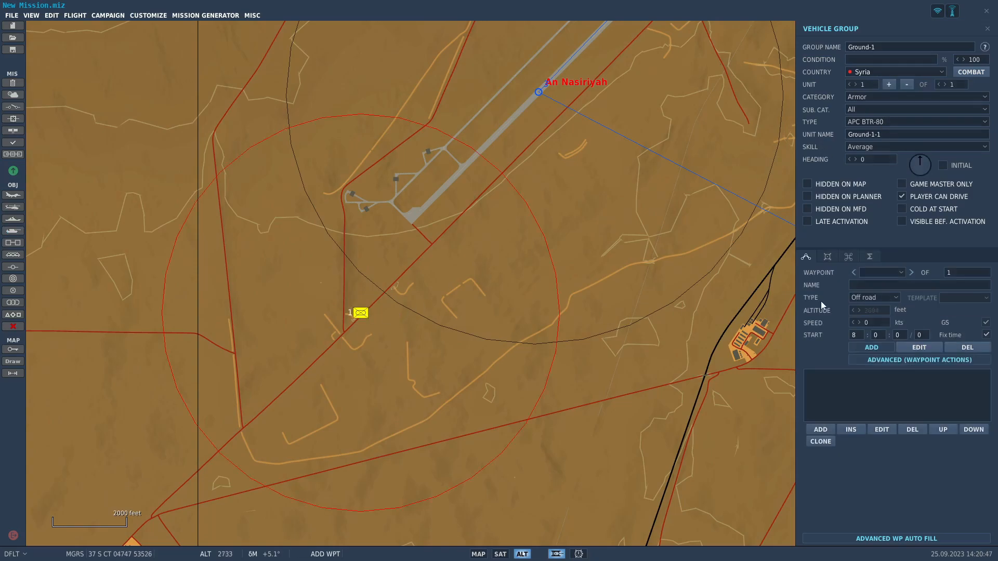
Set the BTR-80 group's starting point to On road and increase the group to 4 units.
left_click(874, 297)
left_click(863, 319)
scroll(603, 334, "up", 3)
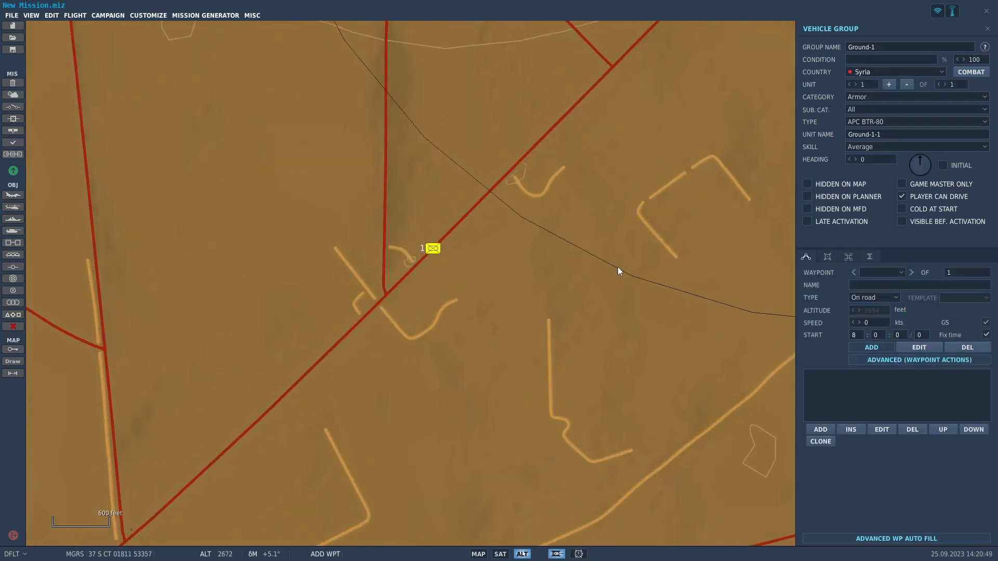
left_click(944, 83)
left_click(944, 83)
left_click(944, 83)
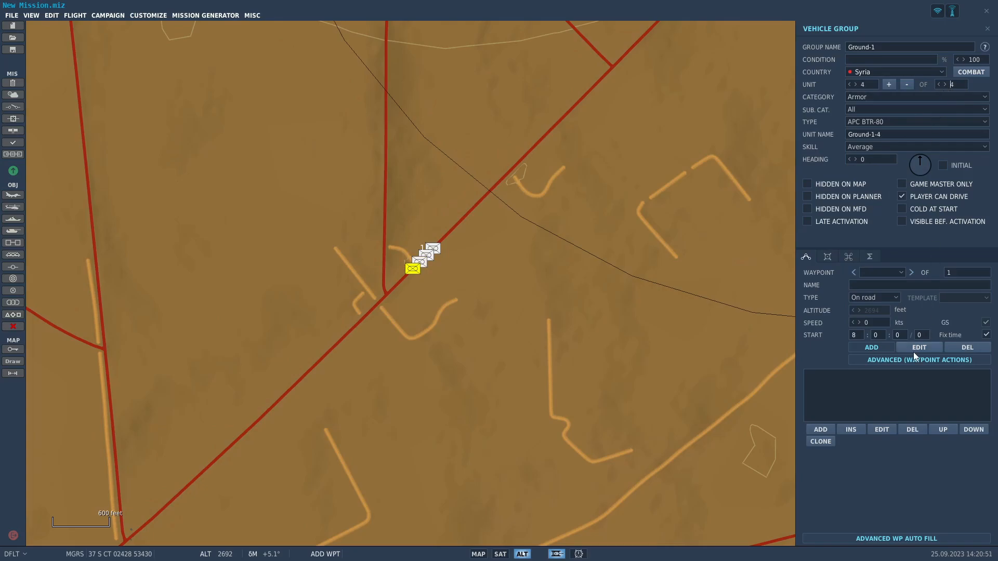
left_click(433, 249)
Route the BTR-80 convoy northeast with an On road waypoint 1 at the edge of the town with the 372.50 kHz KTN beacon.
scroll(516, 221, "down", 1)
scroll(518, 224, "down", 4)
scroll(524, 199, "down", 6)
right_click_drag(645, 52, 373, 295)
right_click_drag(525, 139, 376, 398)
scroll(604, 286, "down", 3)
right_click_drag(611, 212, 506, 234)
scroll(506, 234, "up", 4)
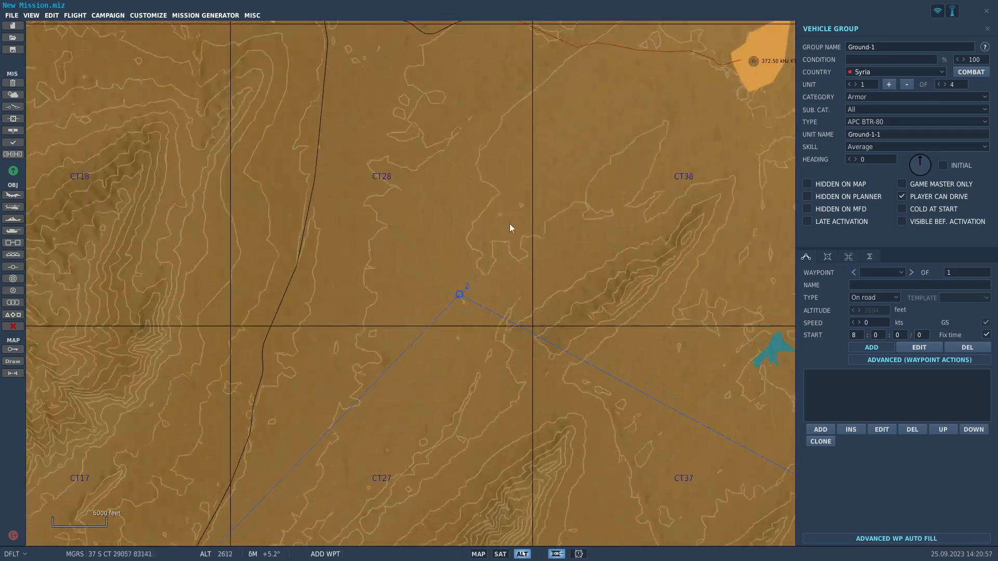
scroll(430, 322, "up", 3)
right_click_drag(738, 154, 459, 259)
right_click_drag(707, 67, 427, 297)
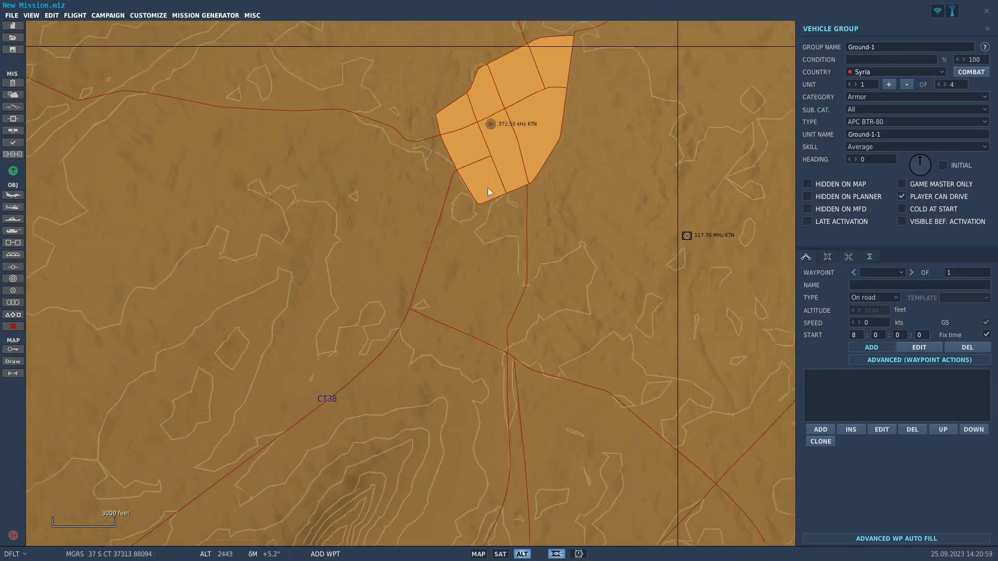
right_click_drag(509, 59, 463, 259)
left_click(424, 342)
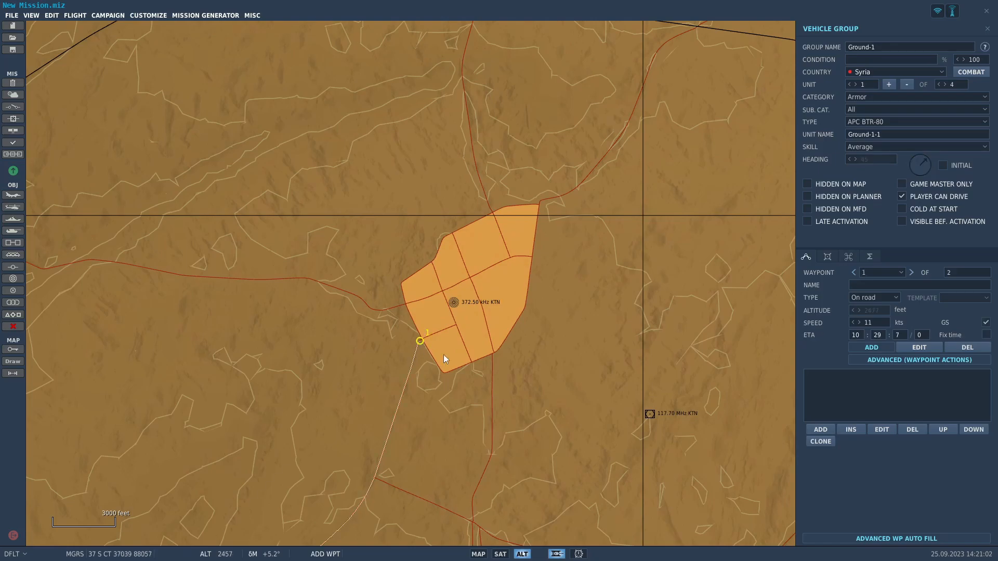
left_click(918, 348)
scroll(435, 272, "down", 5)
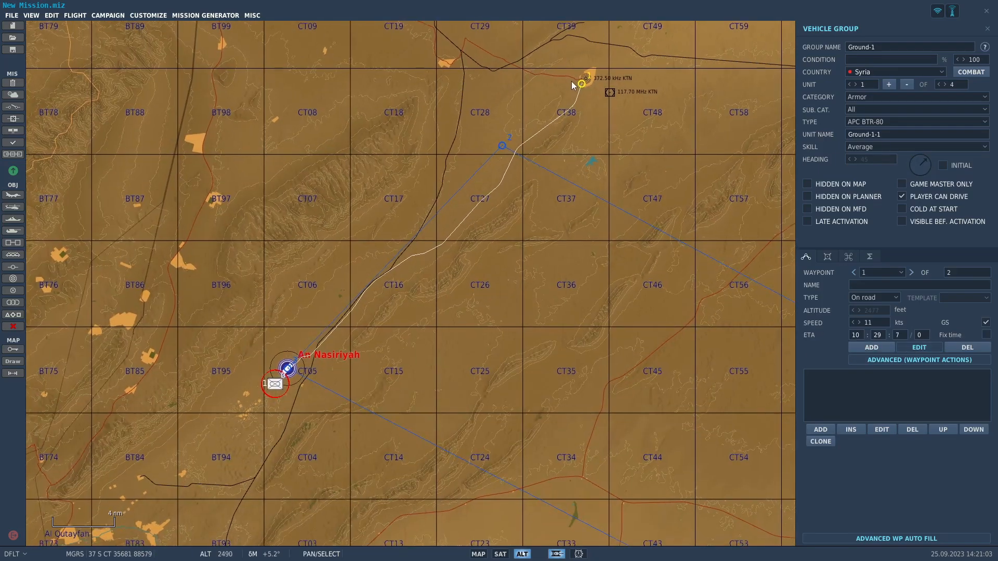
scroll(351, 317, "up", 5)
left_click(407, 267)
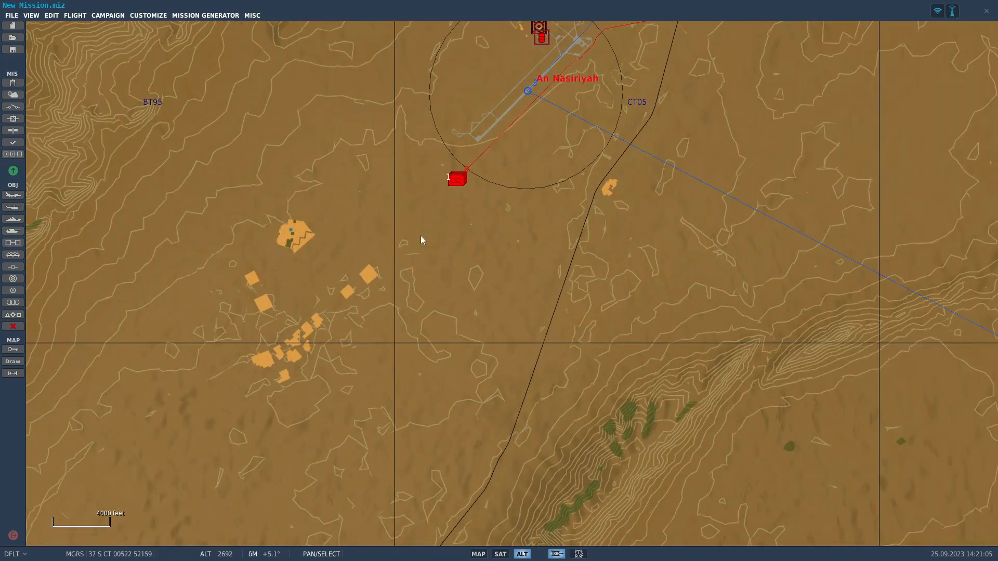
Choose Syria's SA 2 SAM Battery as the template for creating a new group.
scroll(424, 237, "down", 4)
scroll(433, 236, "down", 2)
scroll(412, 274, "up", 8)
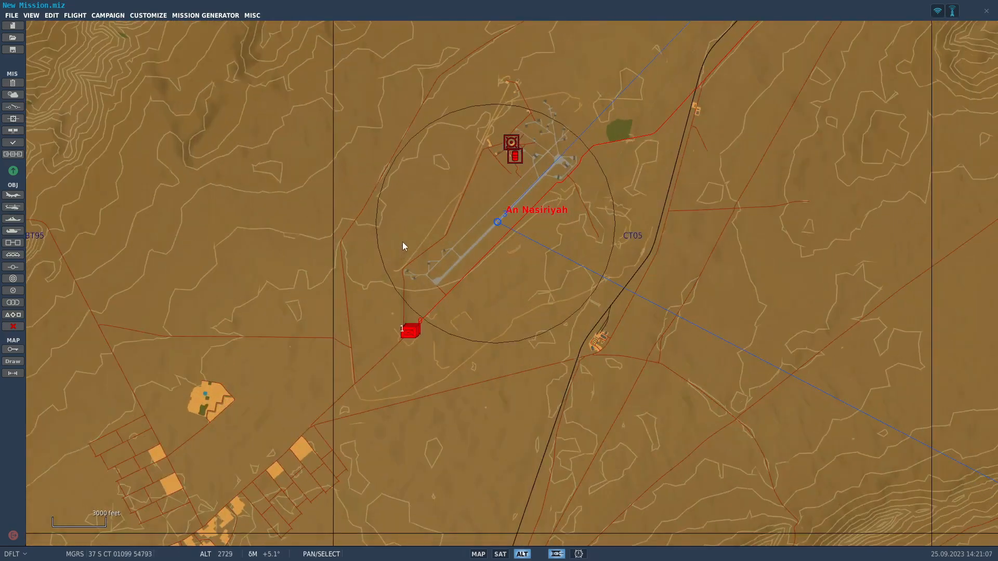
scroll(526, 145, "up", 3)
left_click_drag(526, 146, 341, 252)
scroll(341, 252, "down", 2)
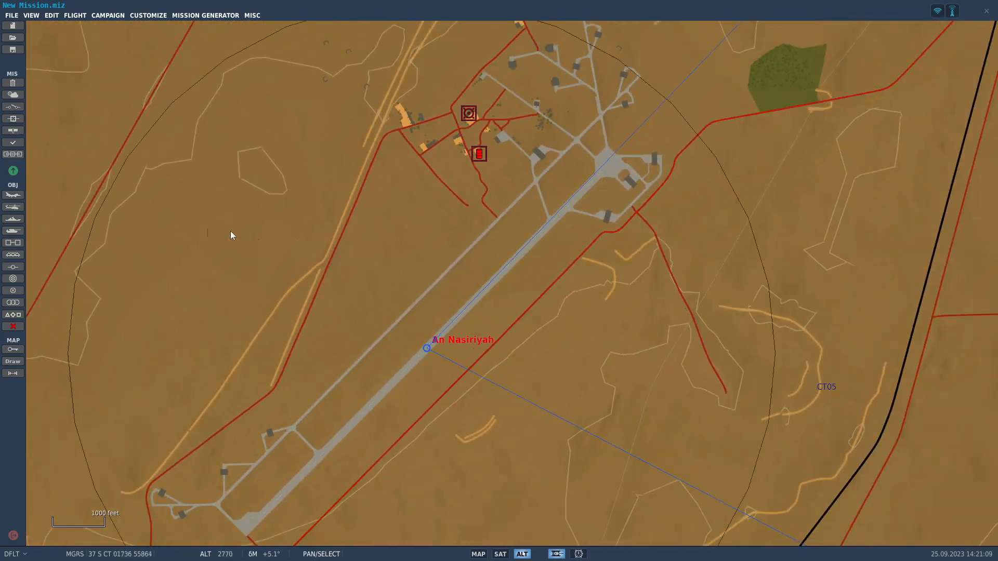
left_click(17, 247)
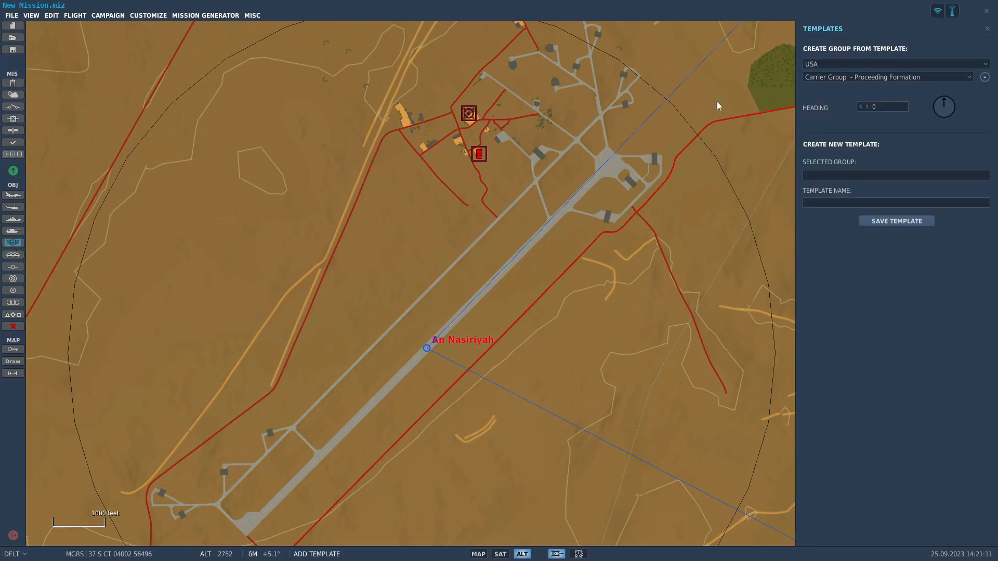
left_click(856, 65)
scroll(851, 83, "down", 4)
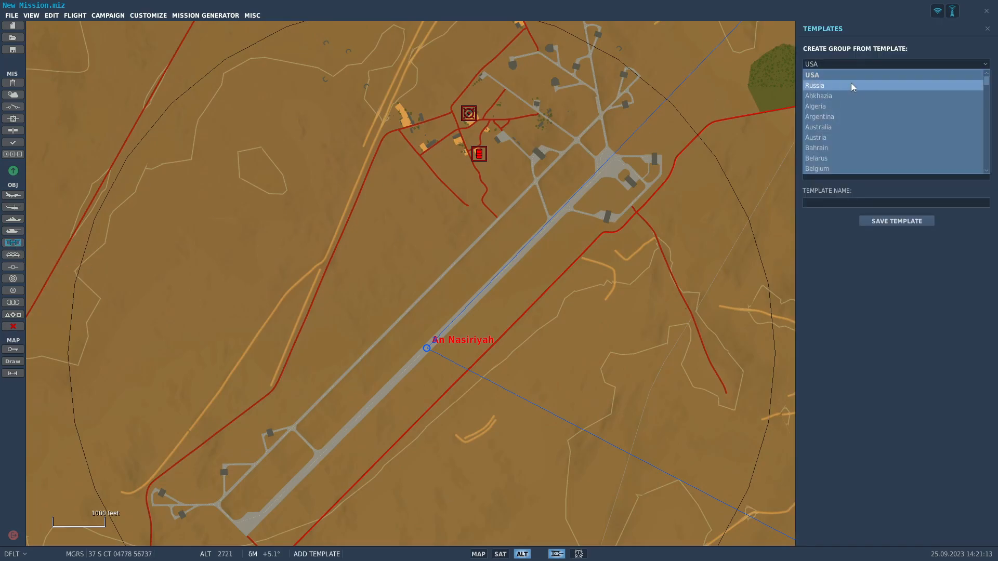
scroll(847, 141, "down", 7)
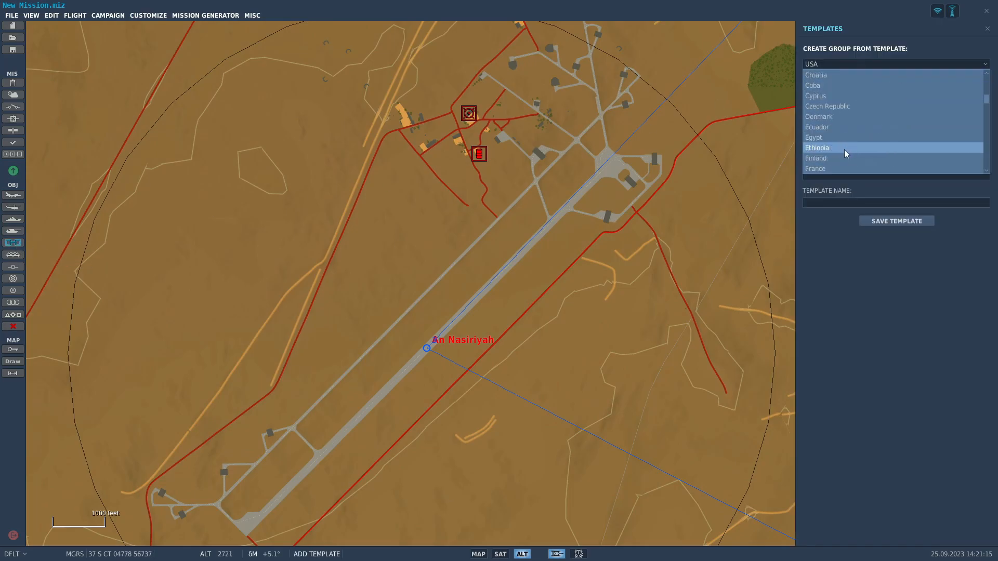
scroll(844, 153, "down", 7)
scroll(844, 151, "down", 2)
left_click(843, 152)
left_click(853, 77)
left_click(854, 78)
left_click(854, 78)
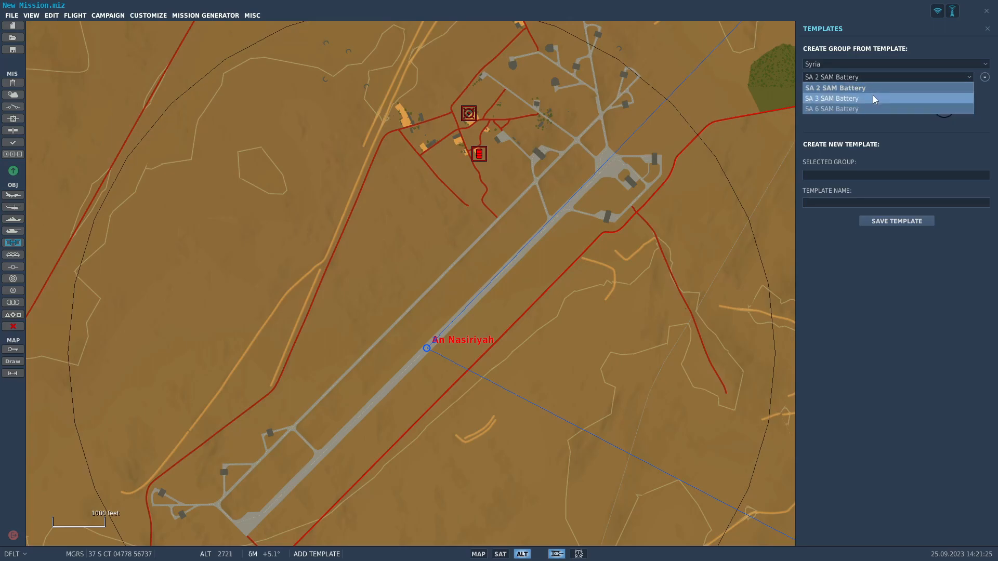
left_click(853, 88)
Place the SA 2 SAM Battery at Al-Dumayr, just northwest of the runway beside the airfield buildings.
scroll(475, 223, "down", 5)
right_click_drag(475, 222, 654, 158)
scroll(653, 158, "down", 2)
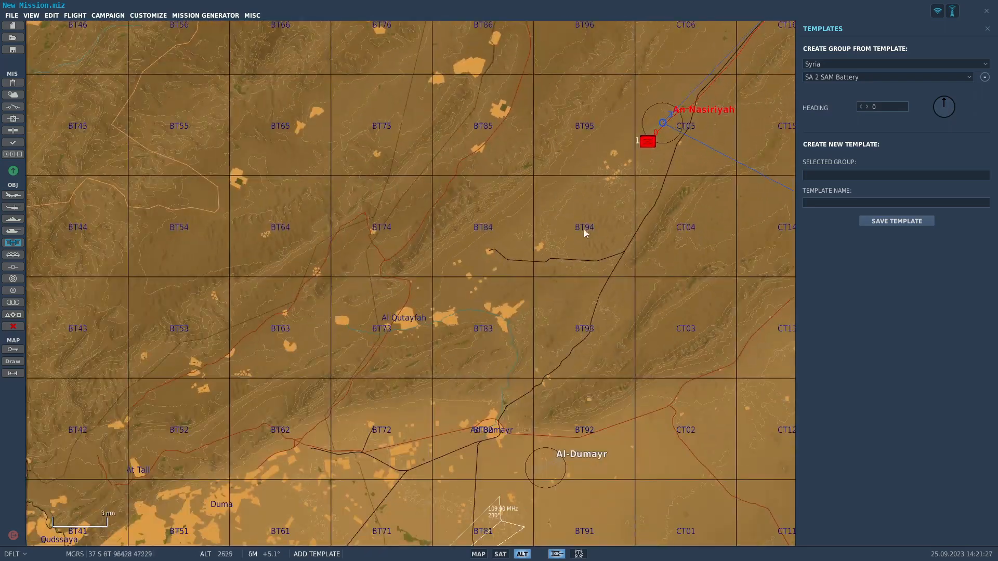
scroll(582, 356, "up", 5)
left_click(556, 353)
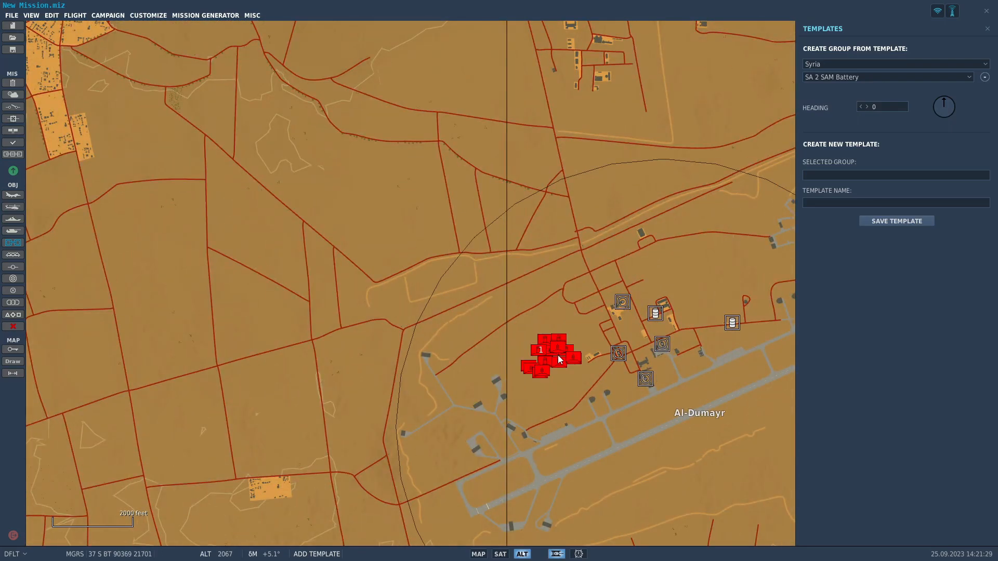
Leave template placement and assign Al-Dumayr airfield to the RED coalition.
left_click(987, 29)
scroll(684, 459, "up", 2)
left_click(720, 400)
left_click(916, 47)
left_click(921, 78)
Examine the SA-2 range rings around Al-Dumayr against the bombers' route, and the flight's starting position at H3.
scroll(508, 415, "down", 4)
scroll(507, 415, "down", 8)
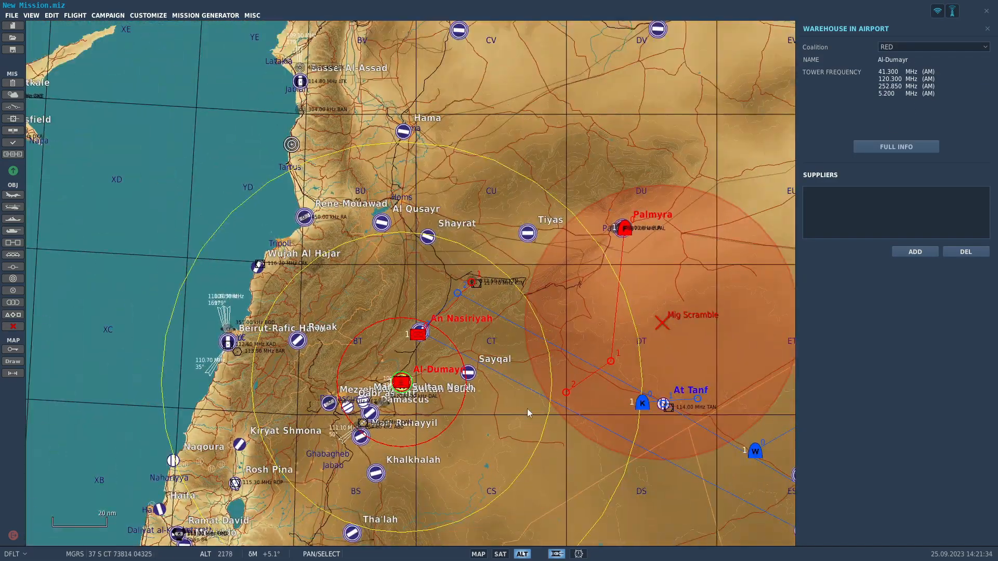
left_click(506, 414)
scroll(423, 350, "up", 10)
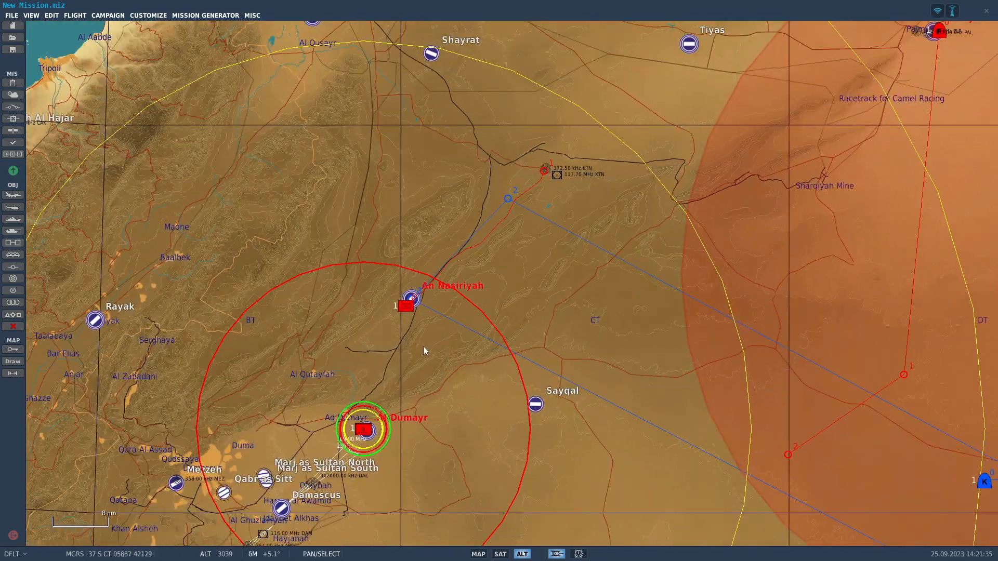
scroll(426, 313, "down", 8)
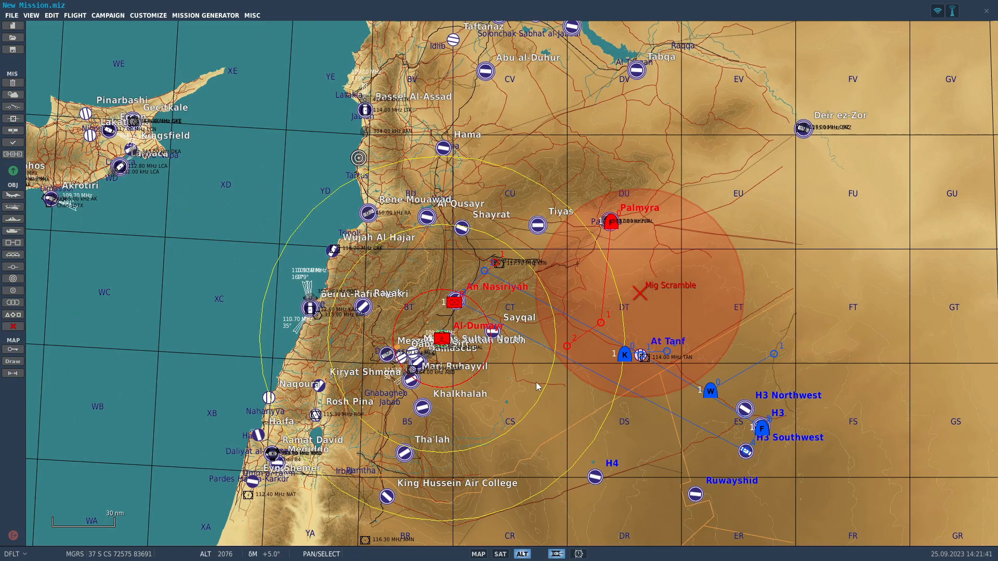
scroll(626, 444, "up", 3)
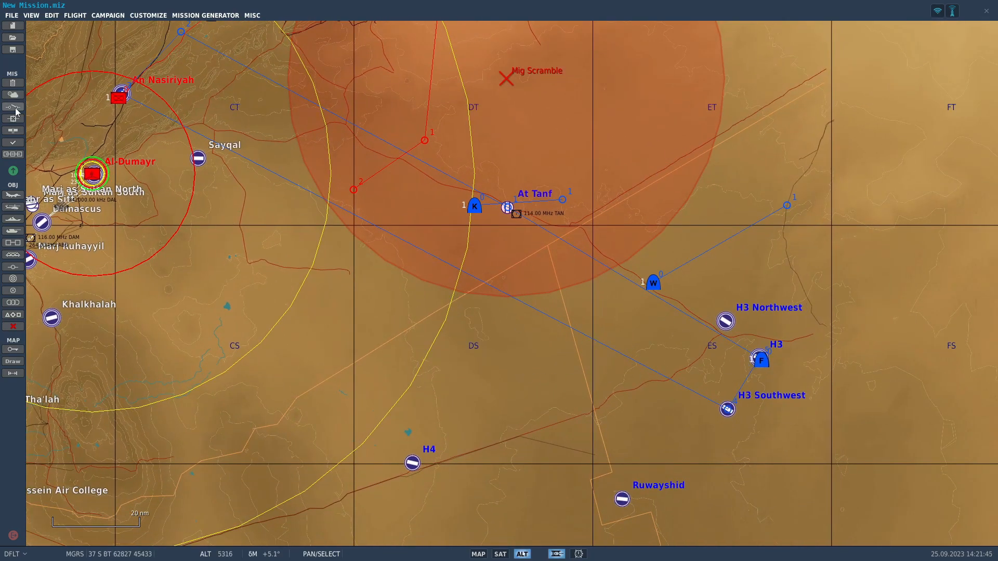
scroll(752, 343, "up", 2)
scroll(541, 280, "up", 5)
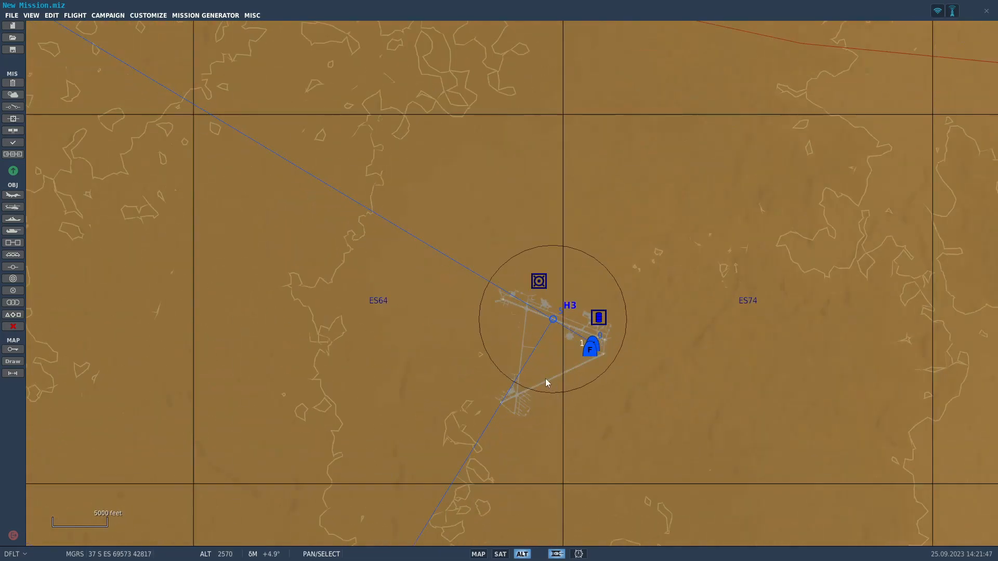
scroll(464, 377, "down", 3)
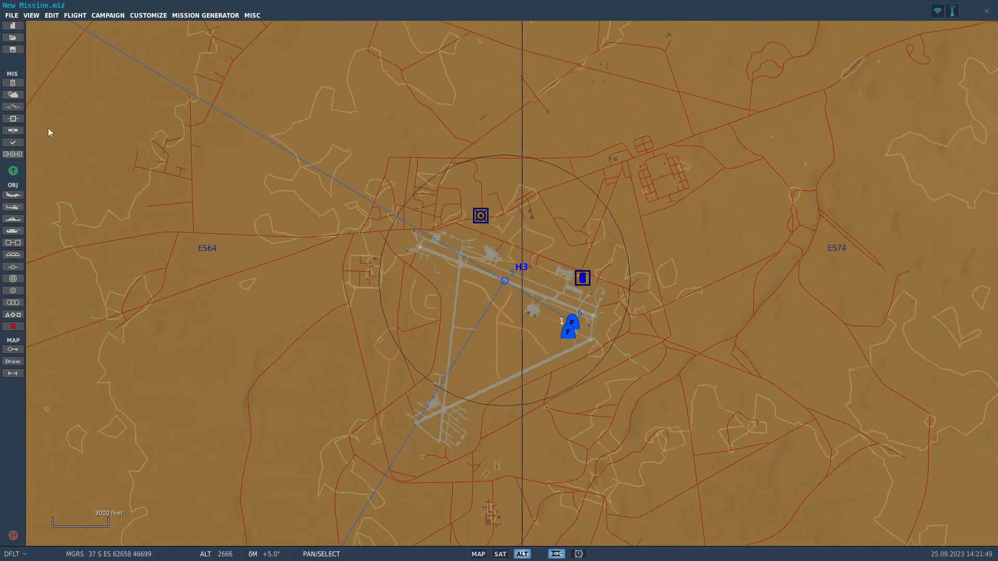
Set the mission's static weather to the High Scattered 3 cloud preset.
left_click(13, 94)
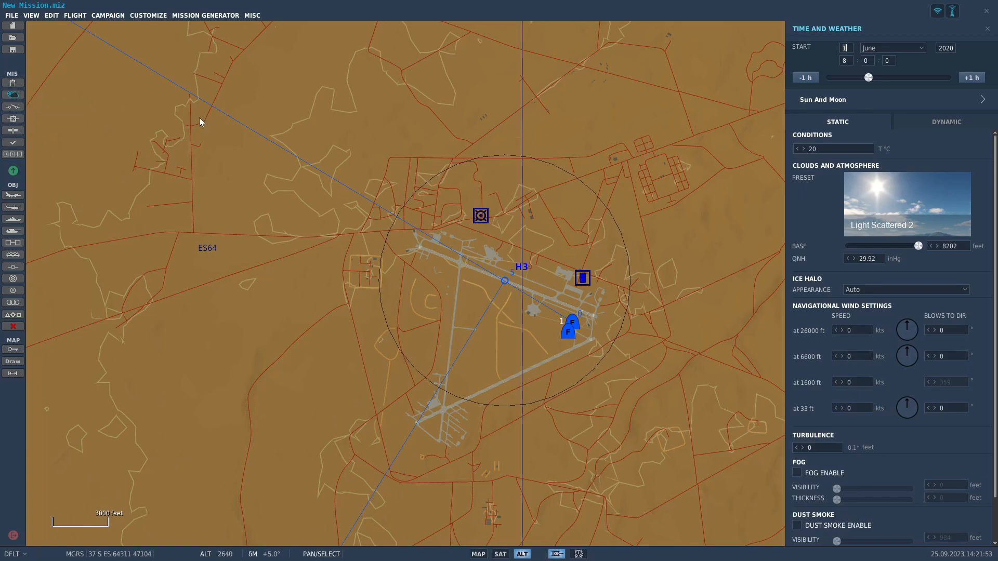
left_click(889, 221)
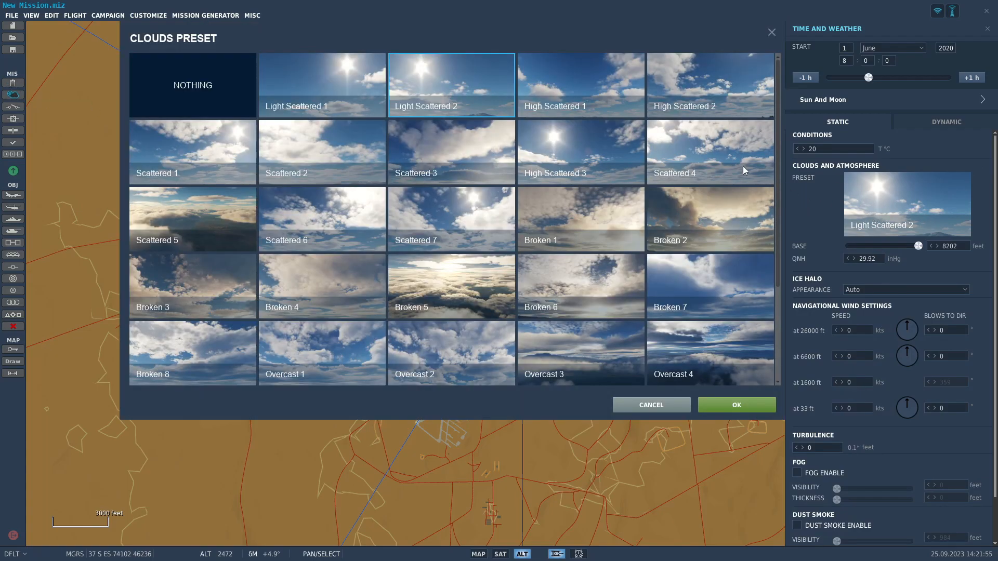
left_click(632, 177)
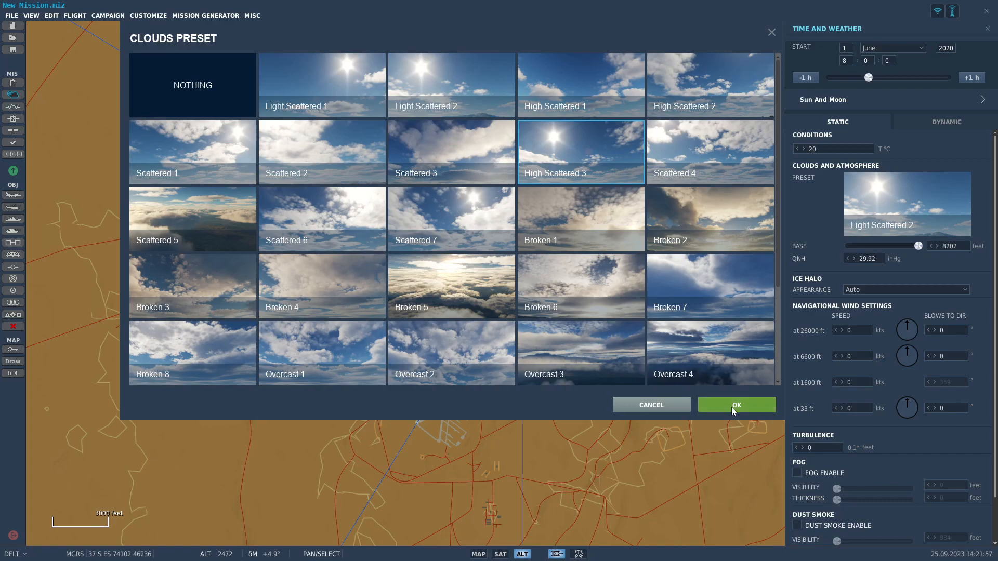
scroll(451, 266, "down", 2)
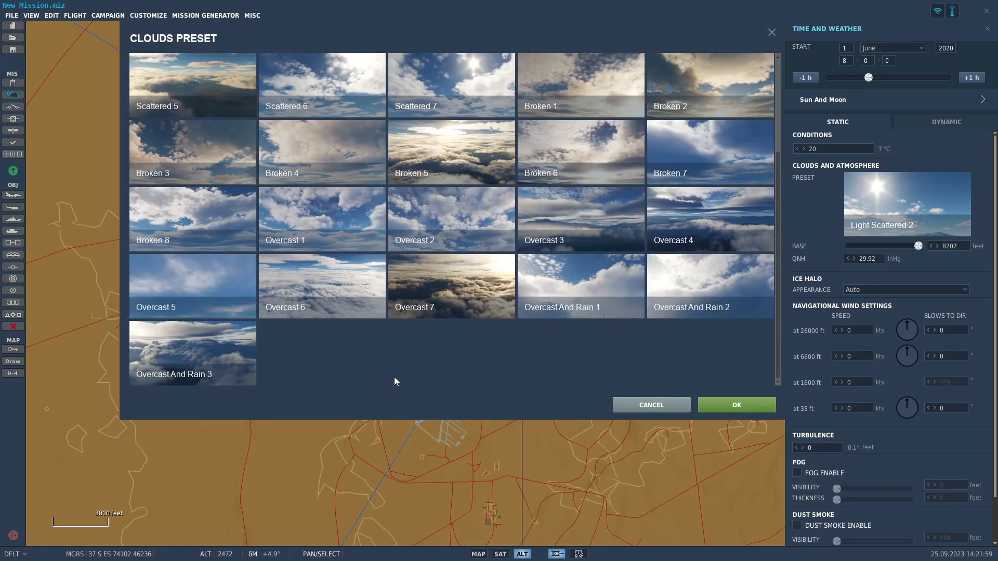
scroll(249, 272, "up", 2)
left_click(753, 404)
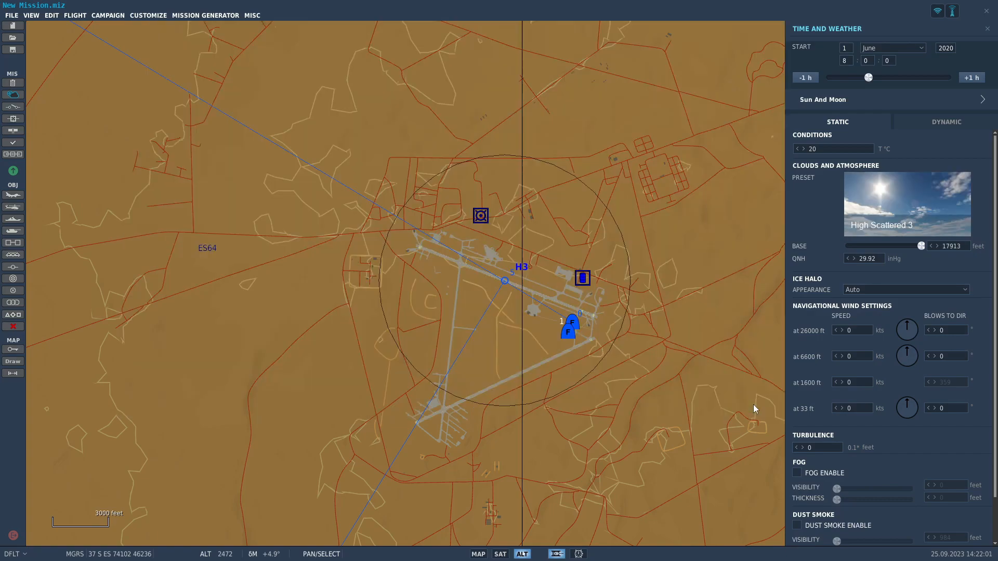
Try the NOTHING cloud preset and return the clouds to High Scattered 3.
scroll(927, 412, "down", 1)
scroll(927, 413, "down", 1)
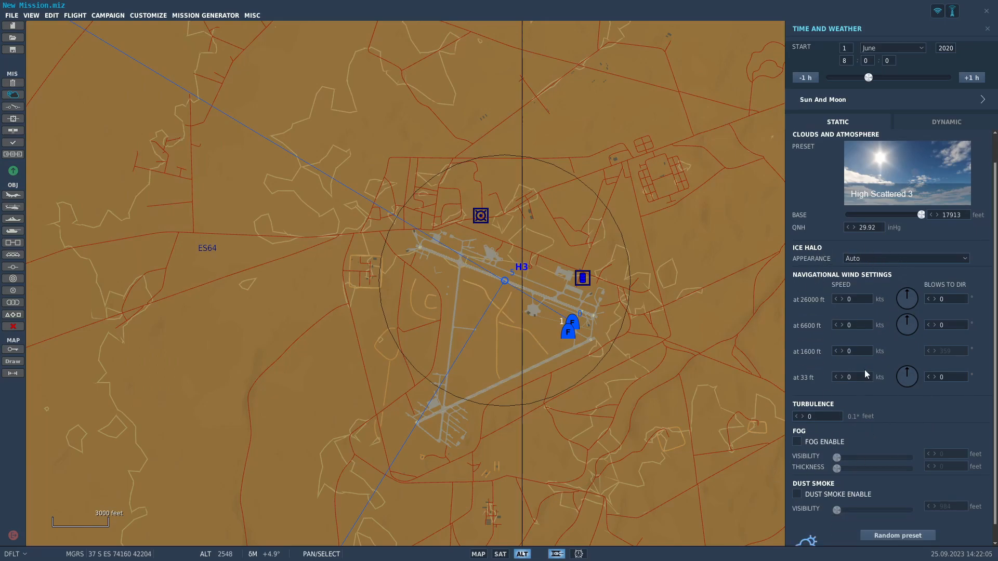
left_click(891, 183)
scroll(487, 341, "down", 2)
scroll(487, 341, "up", 2)
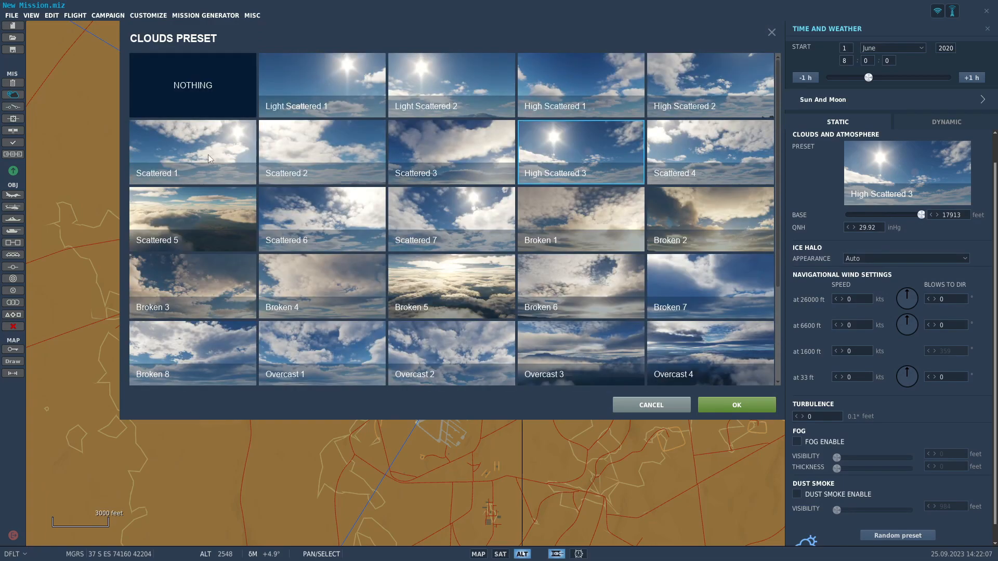
left_click(220, 99)
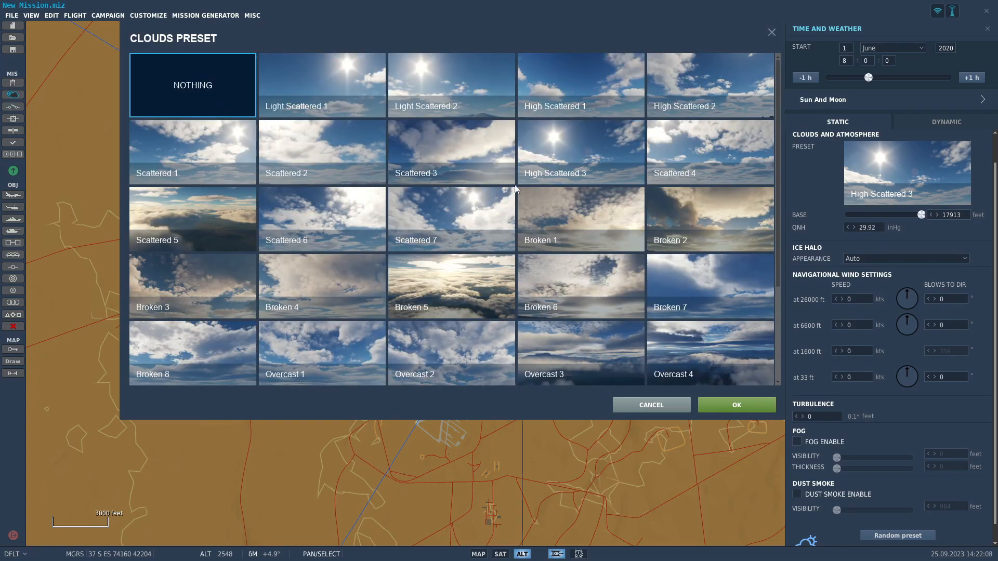
left_click(744, 411)
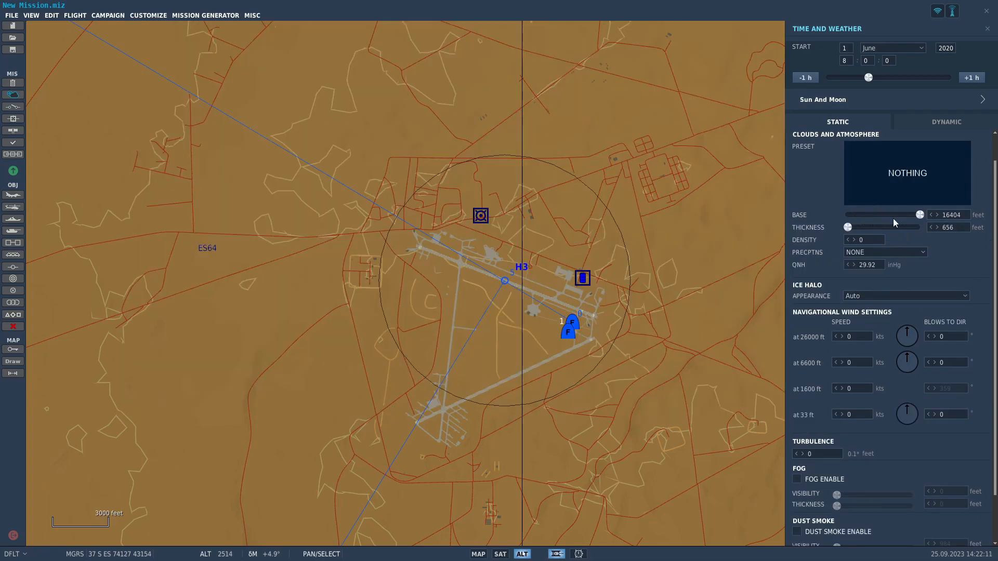
left_click(894, 178)
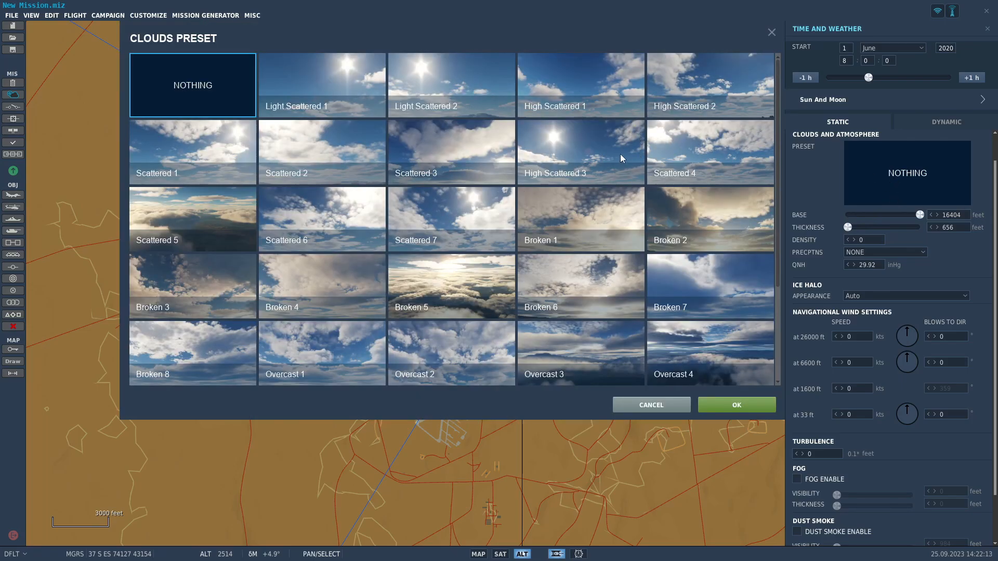
left_click(618, 151)
left_click(766, 405)
Set the low-level wind to 6 kts at 33 ft blowing to 111°, with 12 kts at 1600 ft.
scroll(544, 336, "up", 3)
left_click_drag(905, 373, 997, 412)
left_click(846, 379)
type("6")
left_click(838, 351)
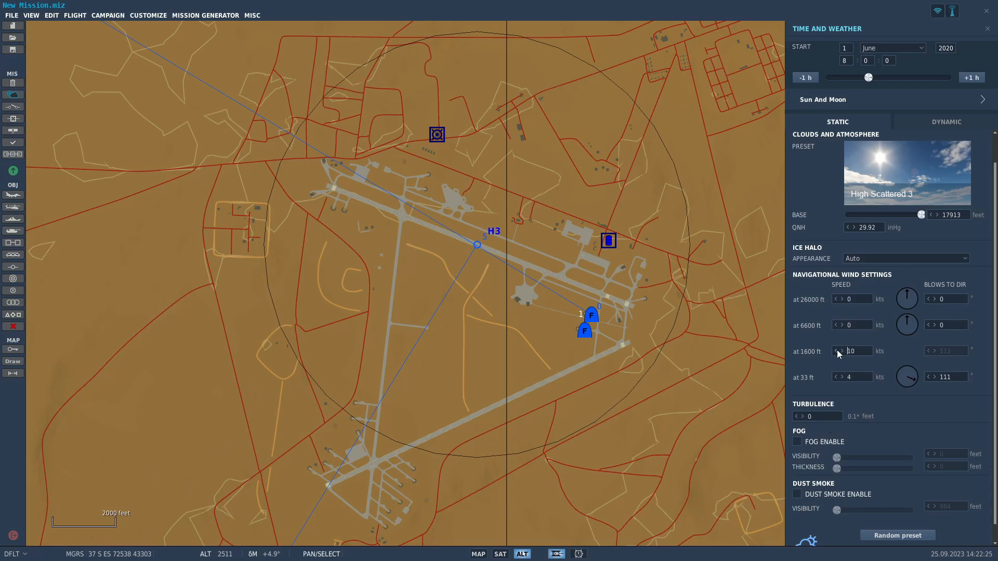
left_click(842, 378)
left_click(837, 351)
Set the upper winds to 16 kts blowing to 30° at 6600 ft and 22 kts blowing to 319° at 26000 ft.
left_click_drag(910, 324, 930, 286)
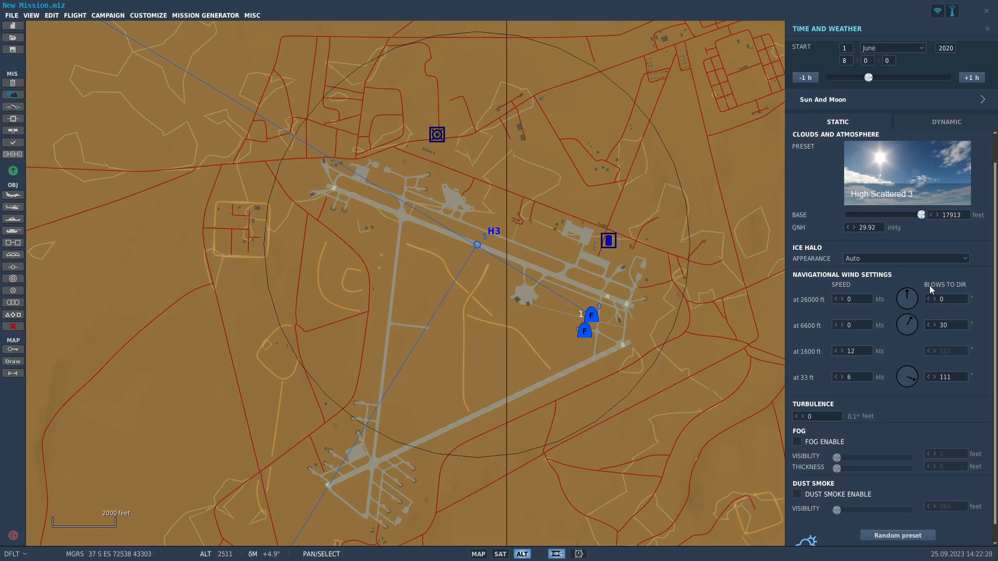
left_click(843, 326)
left_click_drag(905, 299, 884, 271)
scroll(868, 375, "down", 1)
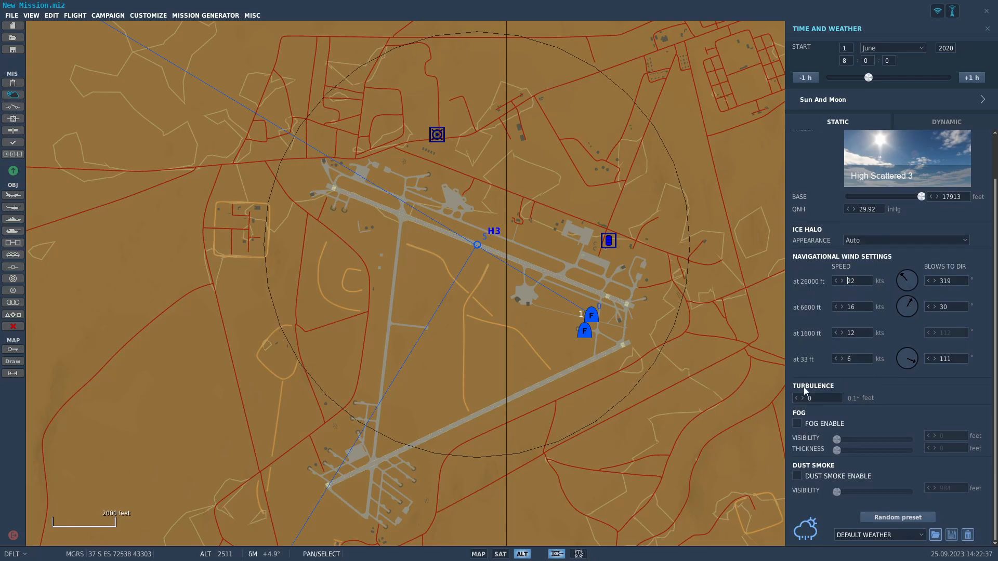
Examine the map from the Mediterranean coast to H3, and briefly start and leave naval group placement.
scroll(557, 400, "down", 5)
scroll(660, 281, "down", 8)
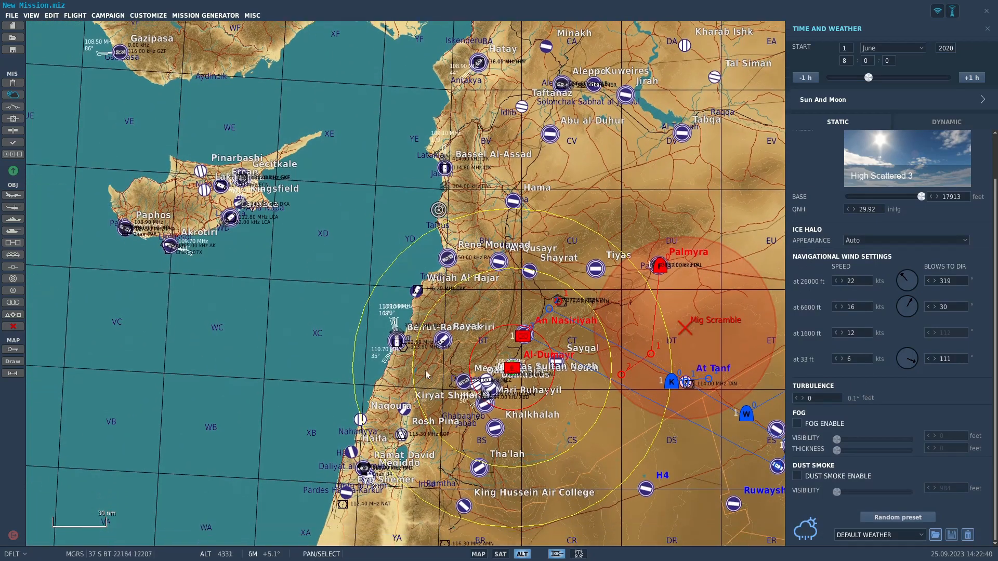
scroll(693, 454, "up", 3)
left_click_drag(692, 454, 560, 465)
left_click(495, 432)
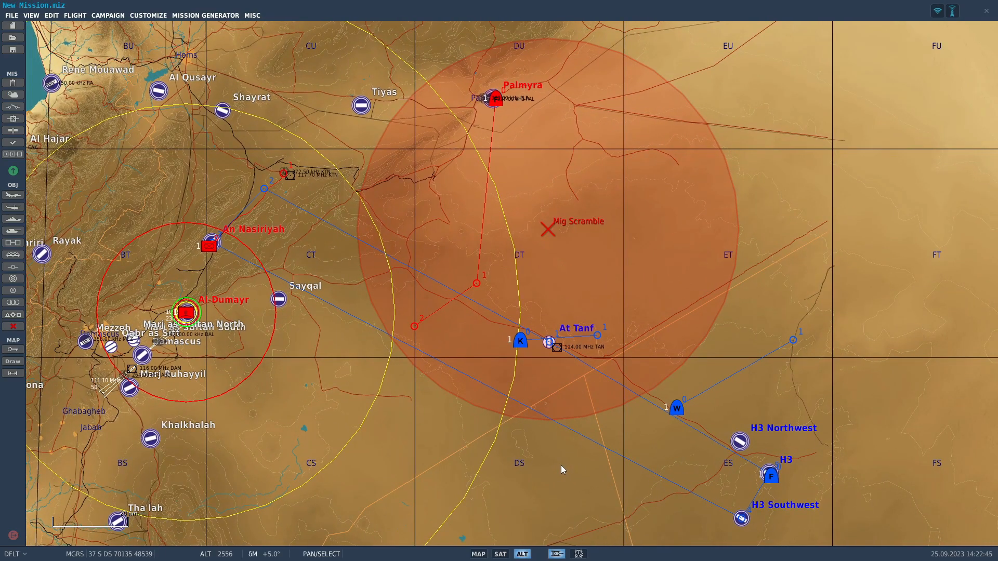
left_click_drag(434, 373, 925, 232)
left_click_drag(705, 338, 426, 358)
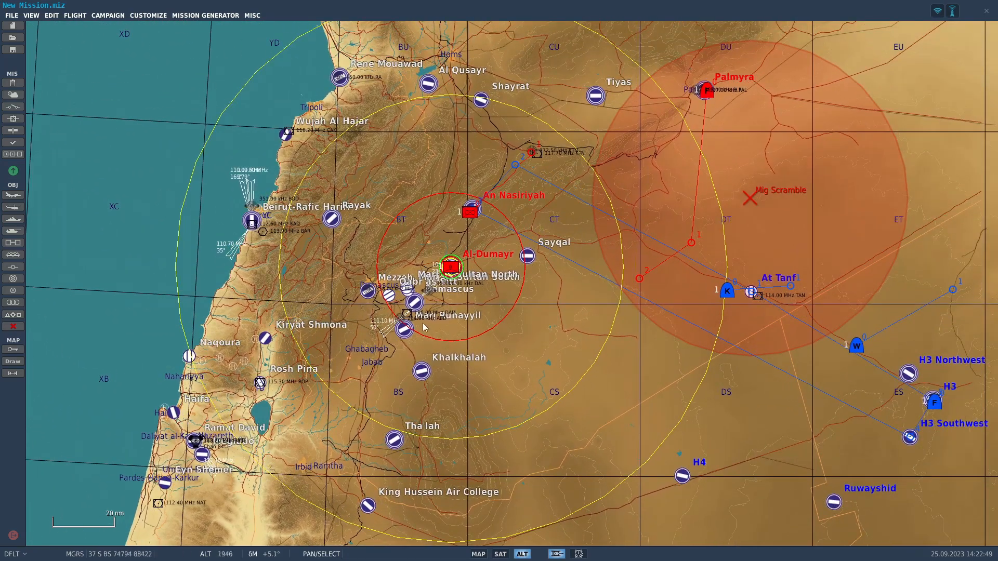
left_click(13, 219)
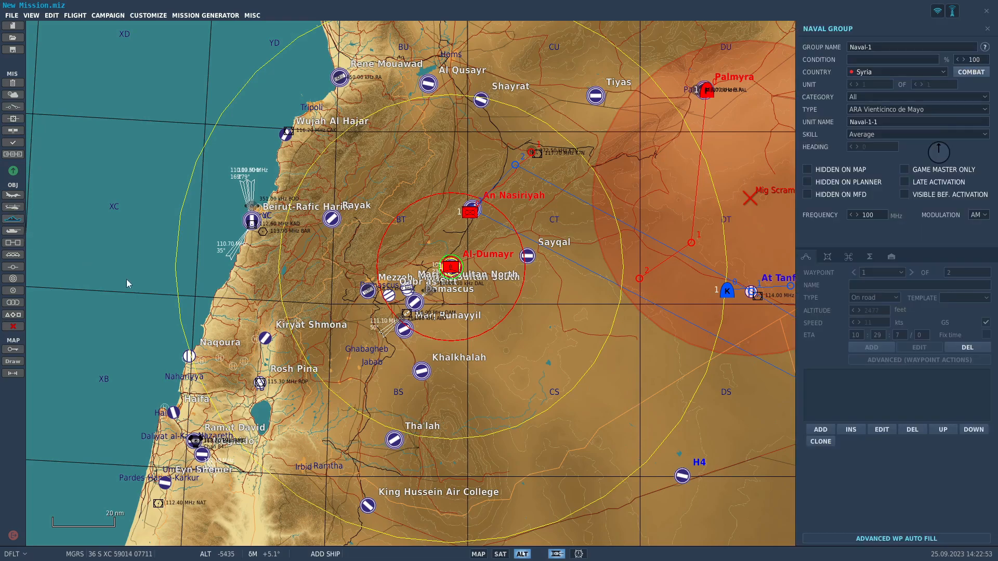
left_click(19, 221)
Review the strike route from H3 to An Nasiriyah against the support aircraft tracks, Mig Scramble zone and Al-Dumayr SAM rings.
scroll(769, 339, "down", 3)
left_click_drag(774, 341, 619, 369)
scroll(526, 416, "up", 1)
left_click_drag(584, 399, 532, 386)
scroll(667, 413, "up", 7)
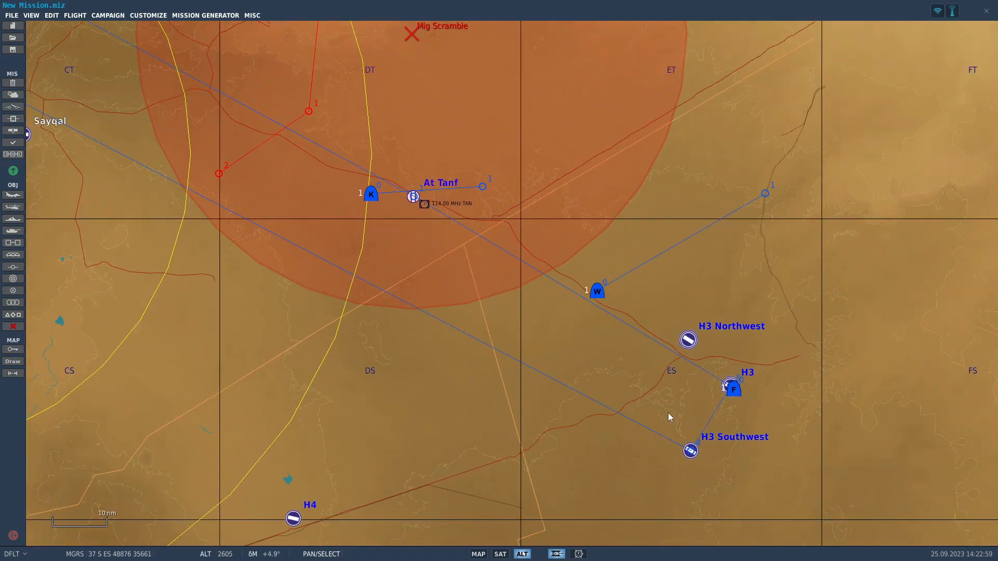
scroll(471, 312, "down", 7)
left_click_drag(411, 311, 489, 388)
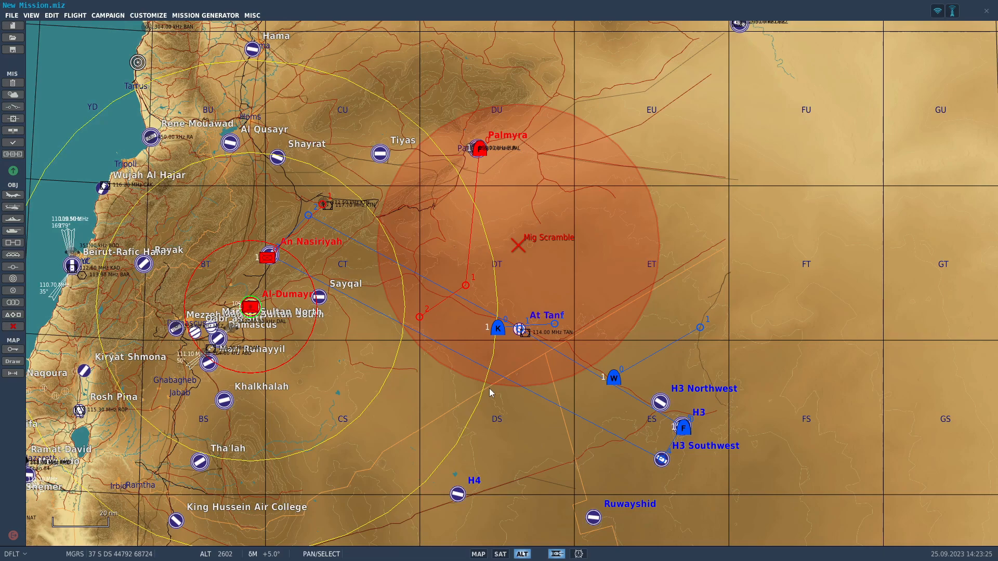
scroll(489, 389, "down", 1)
left_click_drag(770, 315, 662, 360)
left_click_drag(649, 441, 452, 394)
scroll(688, 435, "up", 1)
left_click_drag(688, 435, 556, 429)
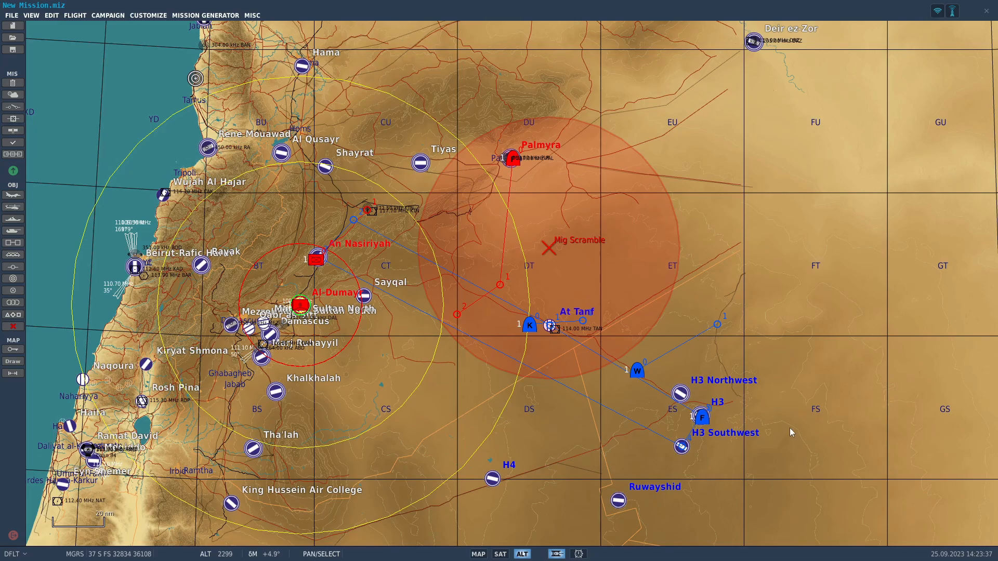
scroll(694, 434, "up", 2)
scroll(693, 406, "down", 2)
left_click_drag(696, 406, 679, 453)
scroll(686, 442, "down", 1)
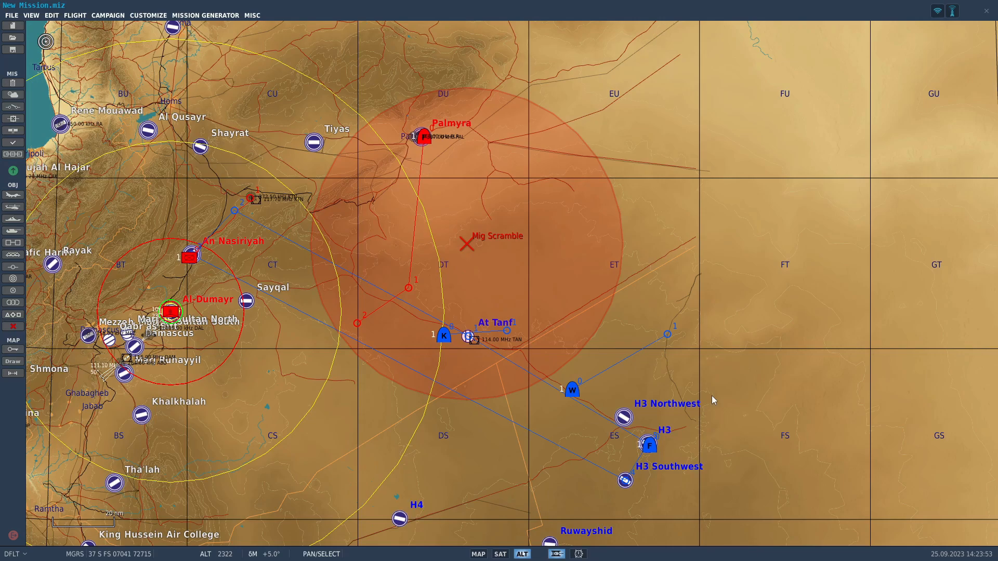
left_click_drag(542, 444, 591, 414)
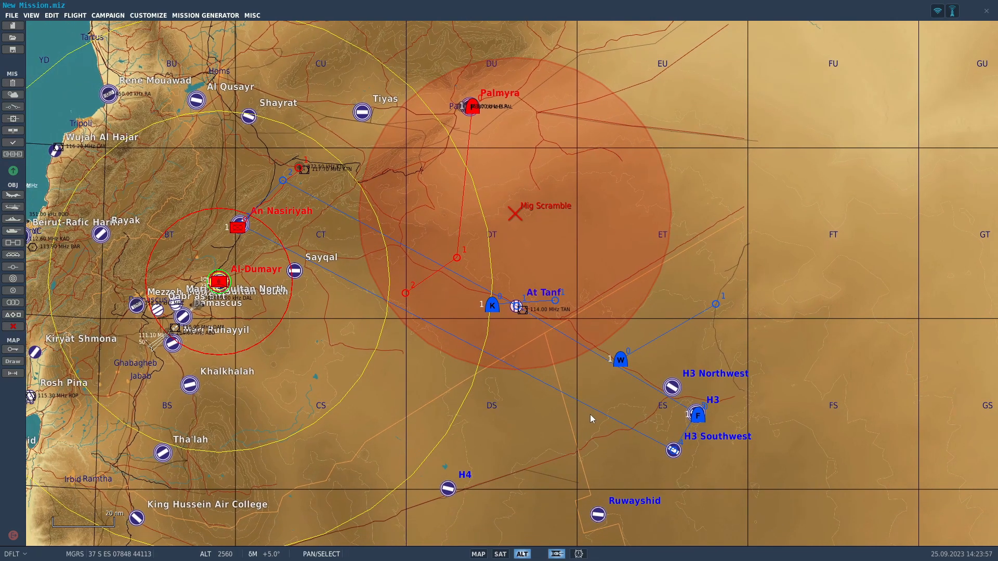